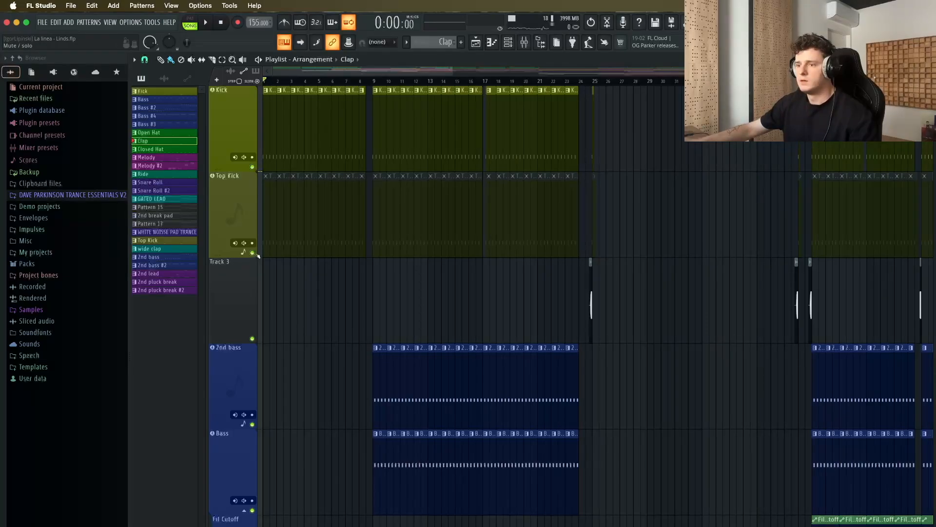
Step: Play the full arrangement through the drop section that starts at bar 41
click(764, 81)
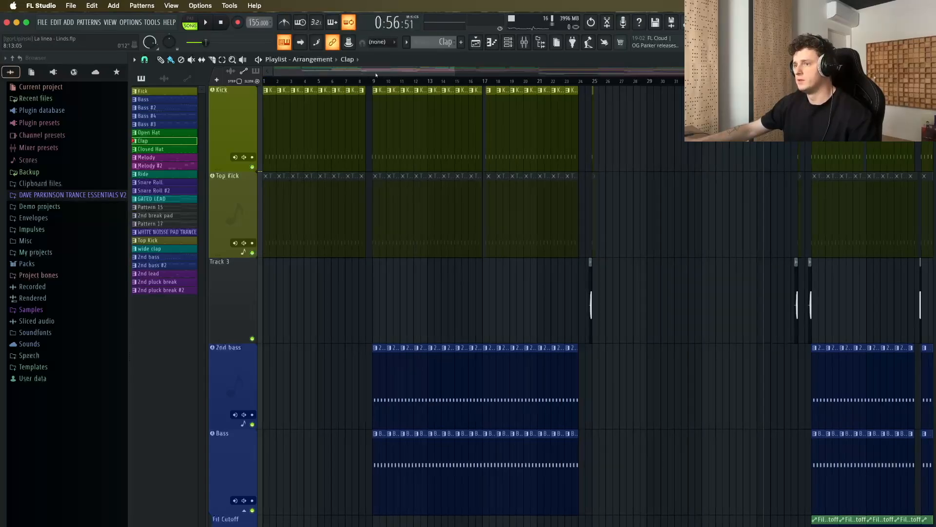
scroll(391, 88, right, 8)
scroll(445, 156, down, 4)
scroll(456, 180, down, 5)
click(447, 81)
key(space)
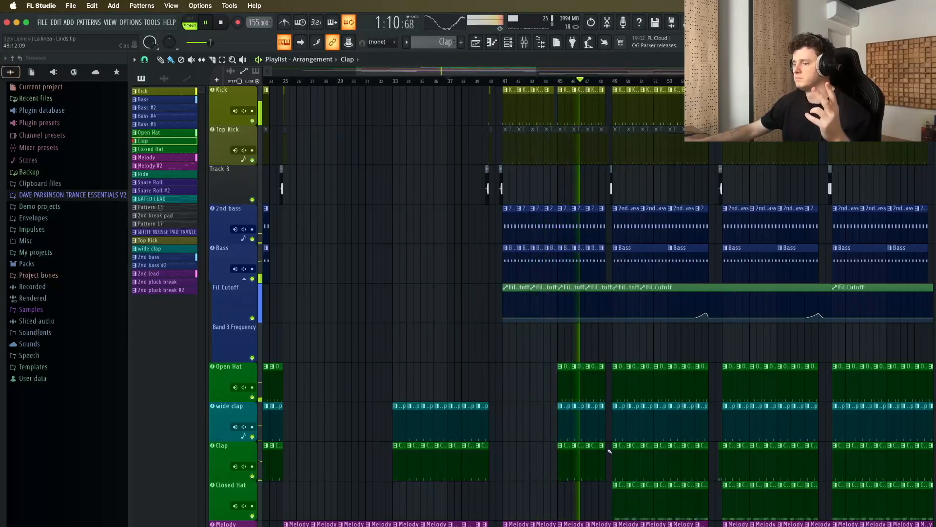
key(space)
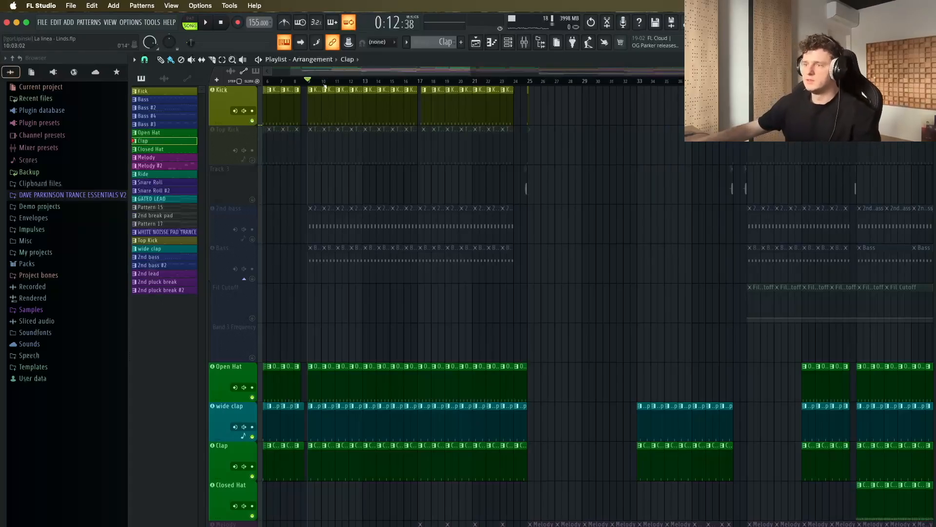
Step: Play the kick, hats and claps on their own from bar 9
key(space)
scroll(446, 227, down, 10)
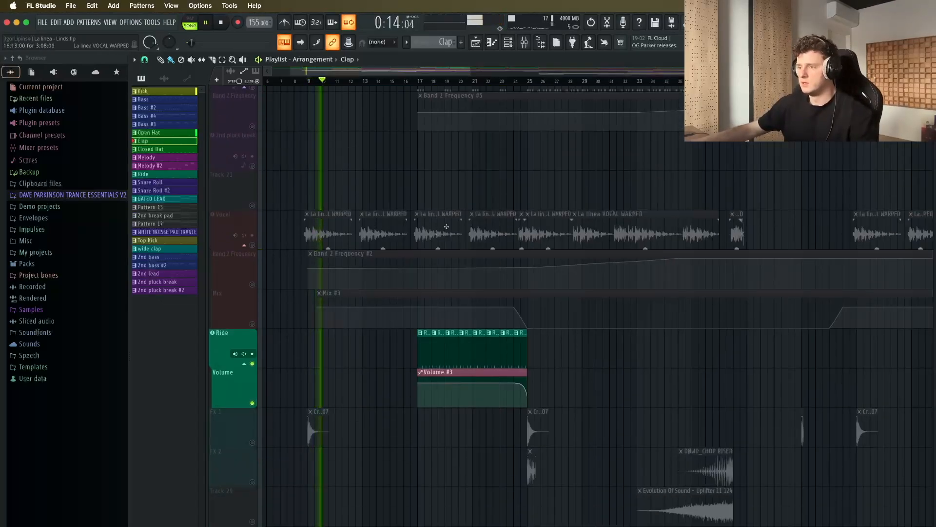
scroll(446, 227, up, 10)
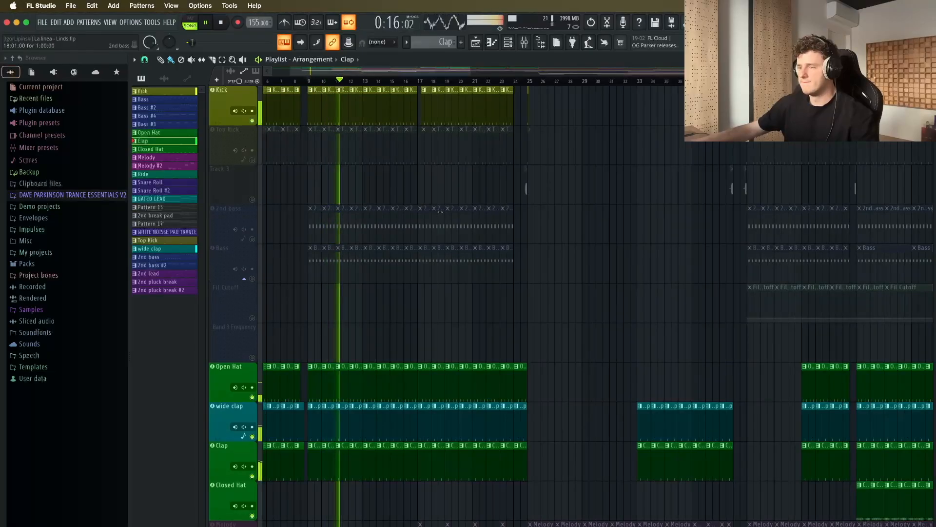
key(space)
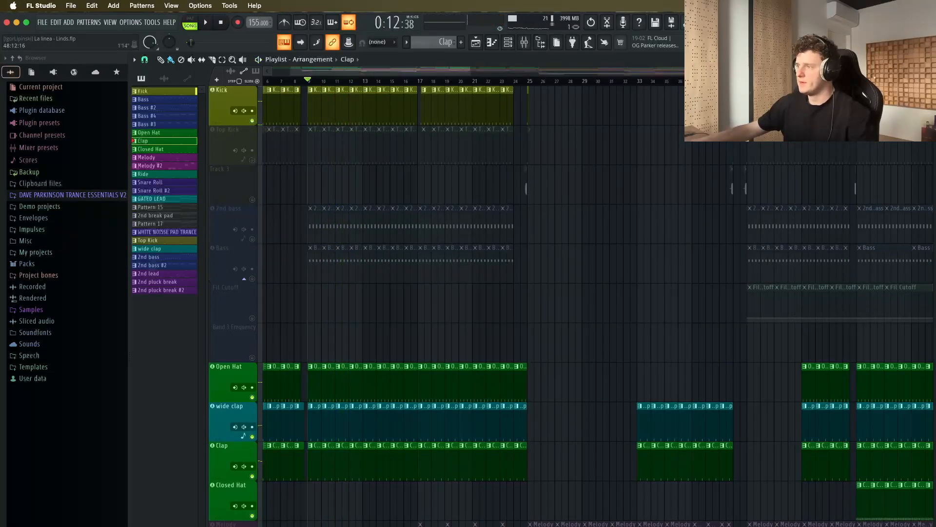
Step: Play the drum tracks of the drop from about bar 49 and continue into the section at bar 57
click(852, 81)
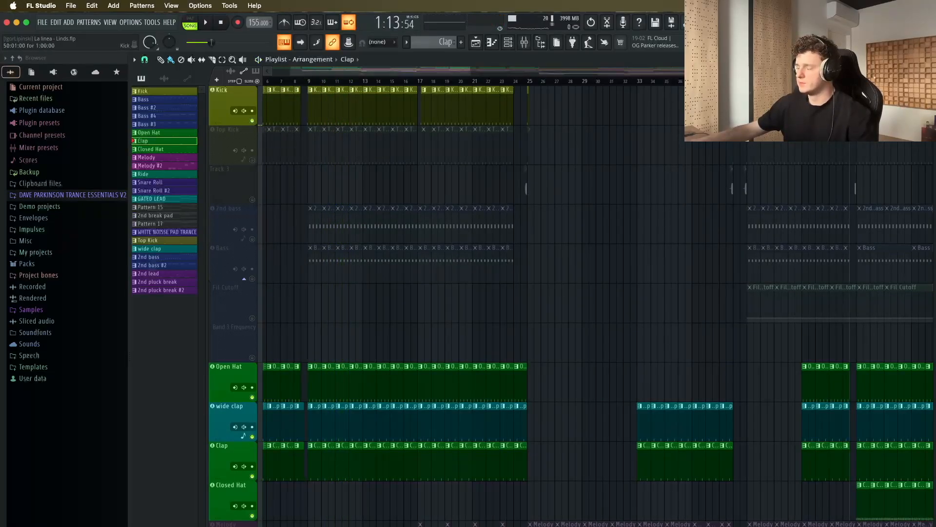
key(space)
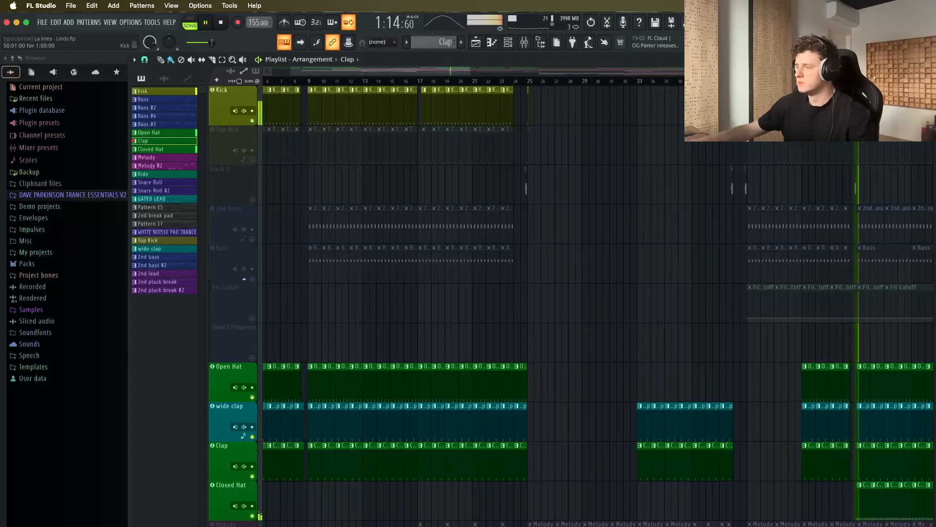
scroll(780, 390, down, 5)
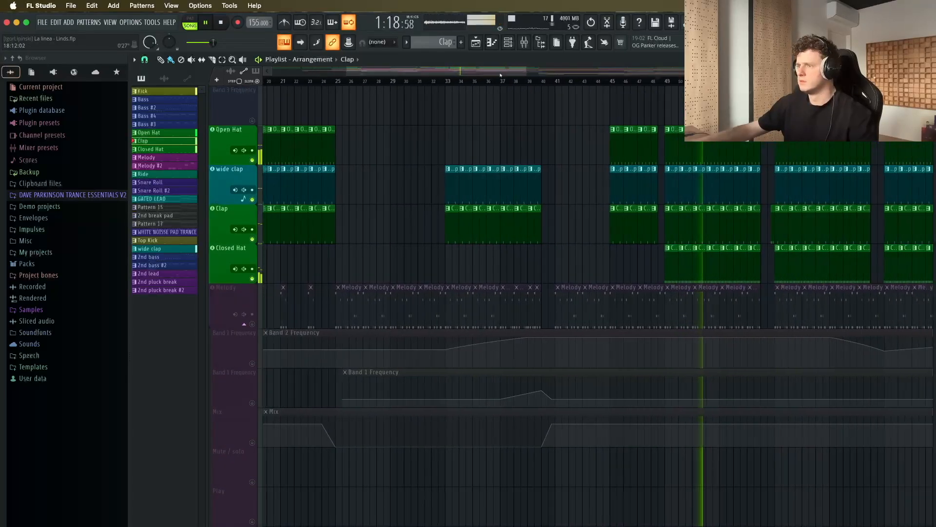
drag(611, 72, 584, 71)
scroll(630, 181, up, 4)
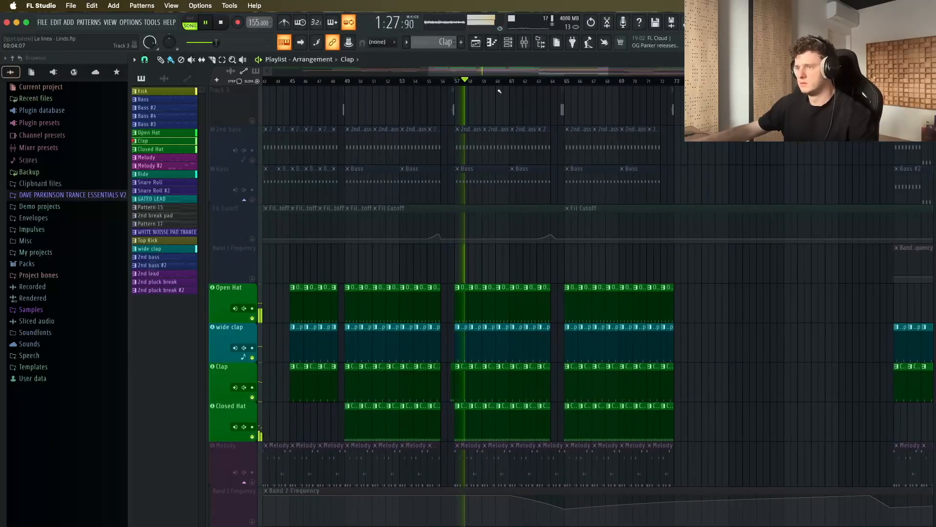
scroll(476, 143, up, 2)
key(space)
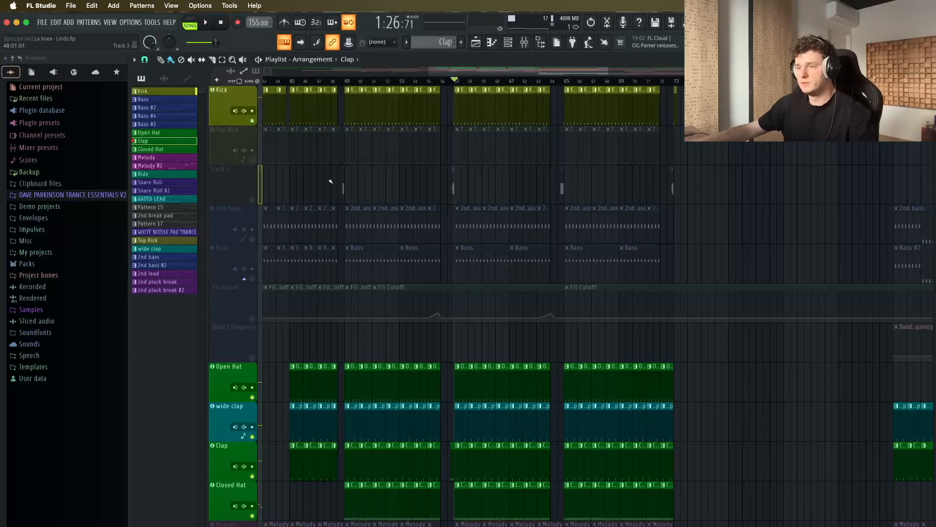
Step: Unmute Track 3 and play its audio clip just before bar 57 together with the drums
click(252, 200)
click(447, 80)
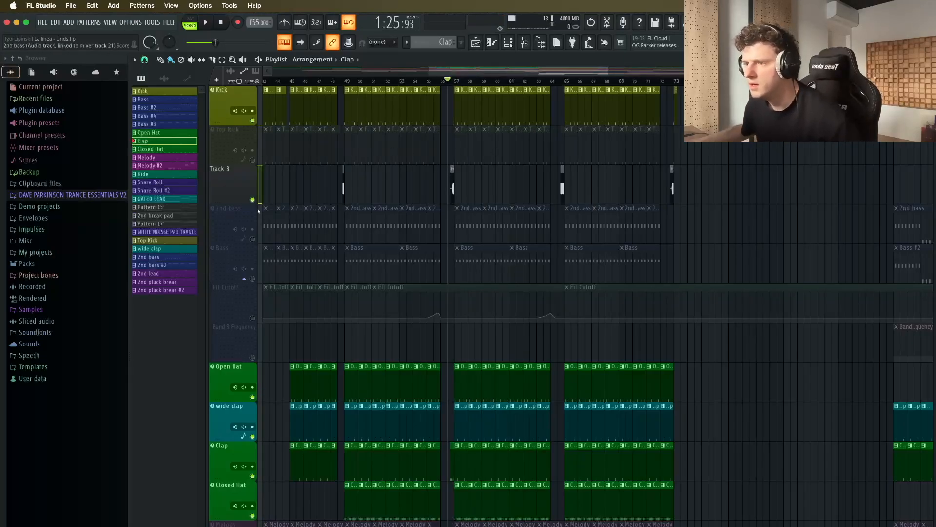
scroll(437, 167, up, 2)
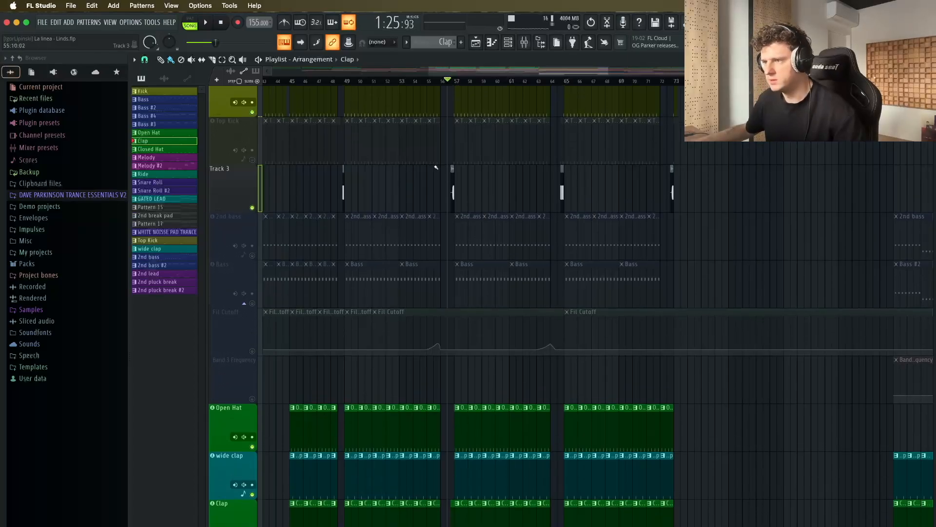
scroll(440, 168, up, 4)
scroll(459, 170, up, 8)
scroll(555, 195, up, 1)
scroll(553, 186, down, 2)
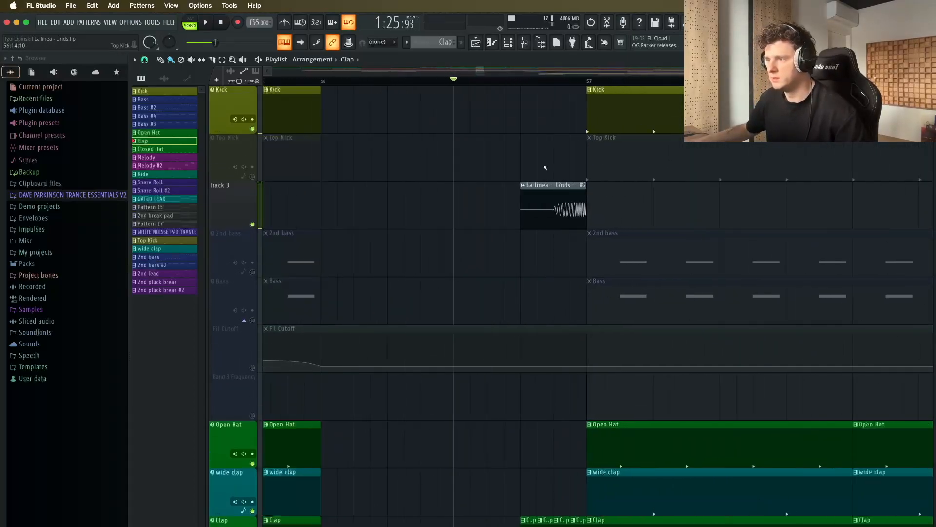
key(space)
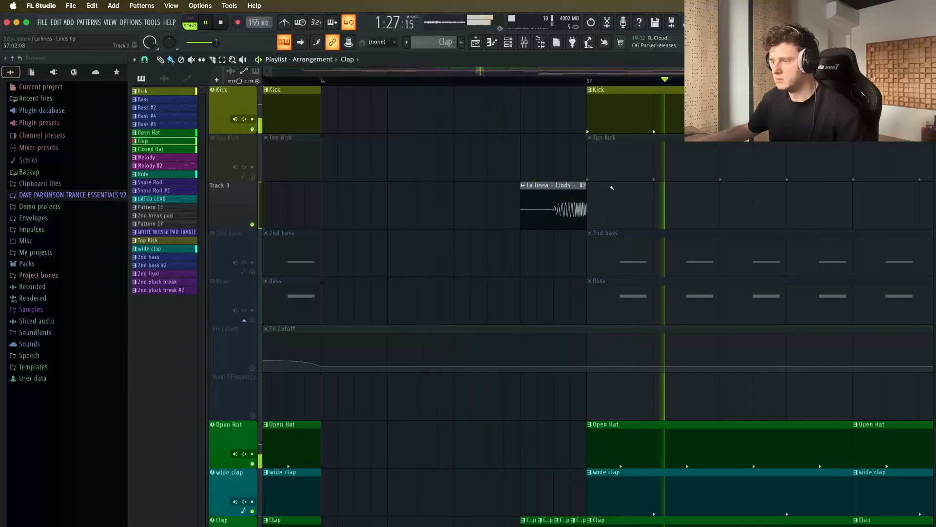
Step: Play the drums with Track 3 across the transition into bar 65
scroll(675, 214, down, 8)
scroll(713, 203, down, 3)
scroll(440, 171, up, 6)
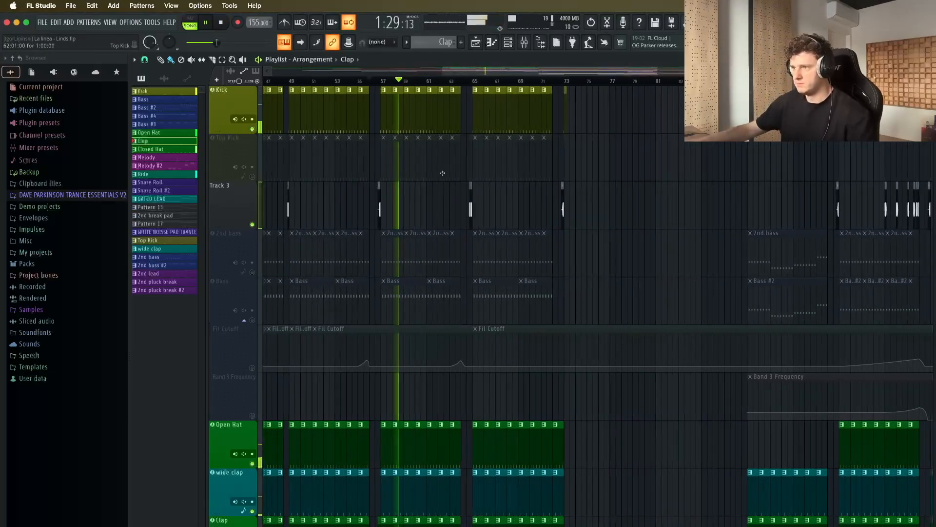
click(515, 82)
click(506, 82)
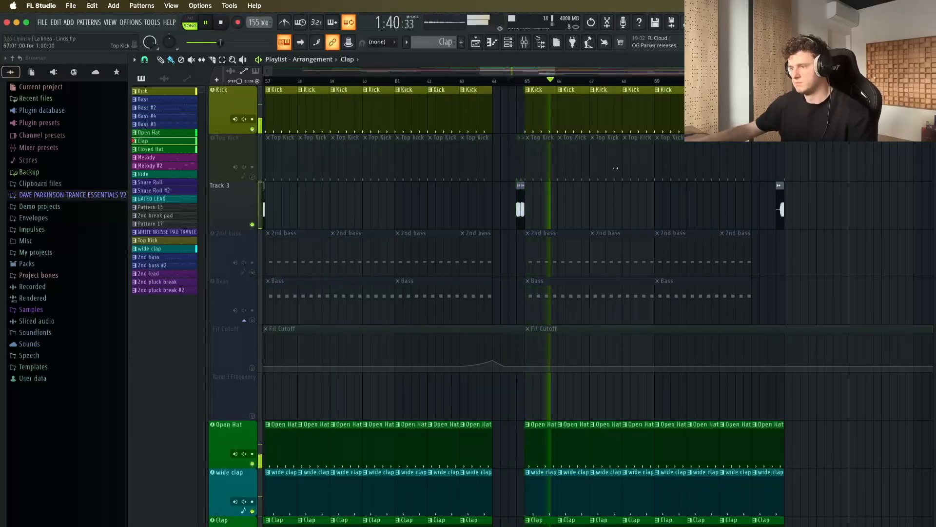
scroll(633, 185, down, 8)
key(space)
scroll(622, 188, up, 15)
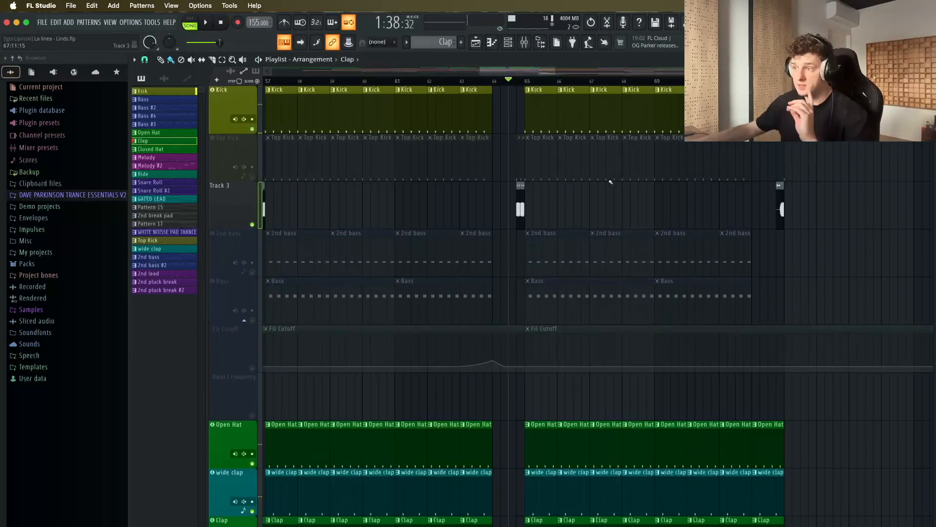
Step: Return the playhead to the start of the song and open the mixer, placing it clear of the playlist's track controls
scroll(610, 182, left, 10)
scroll(506, 175, down, 5)
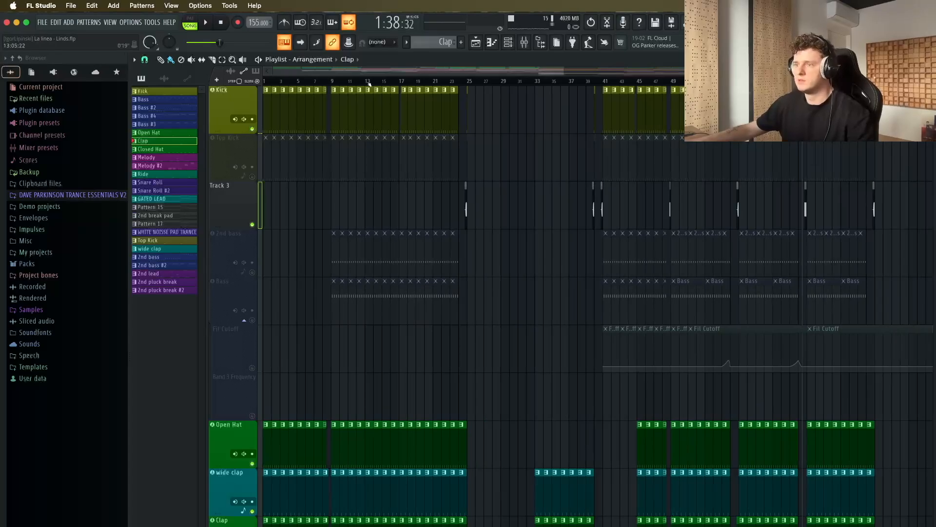
click(264, 82)
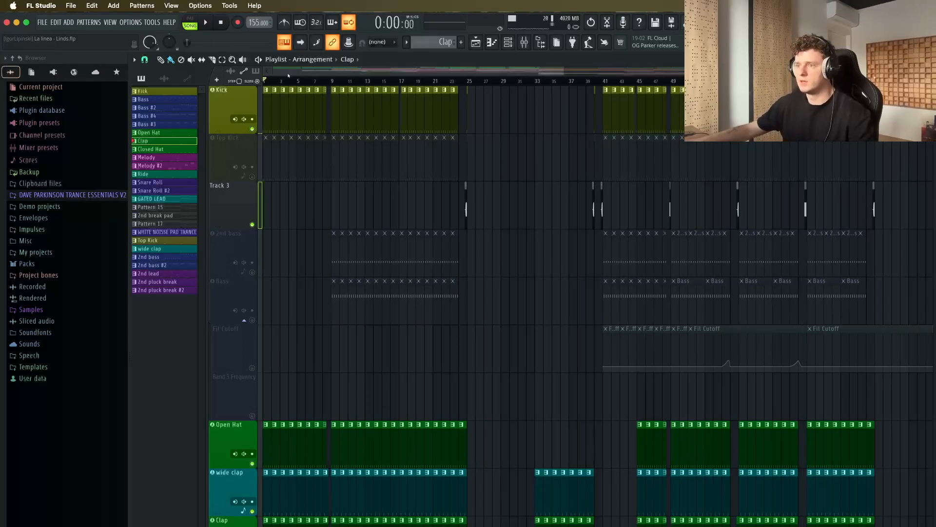
click(524, 43)
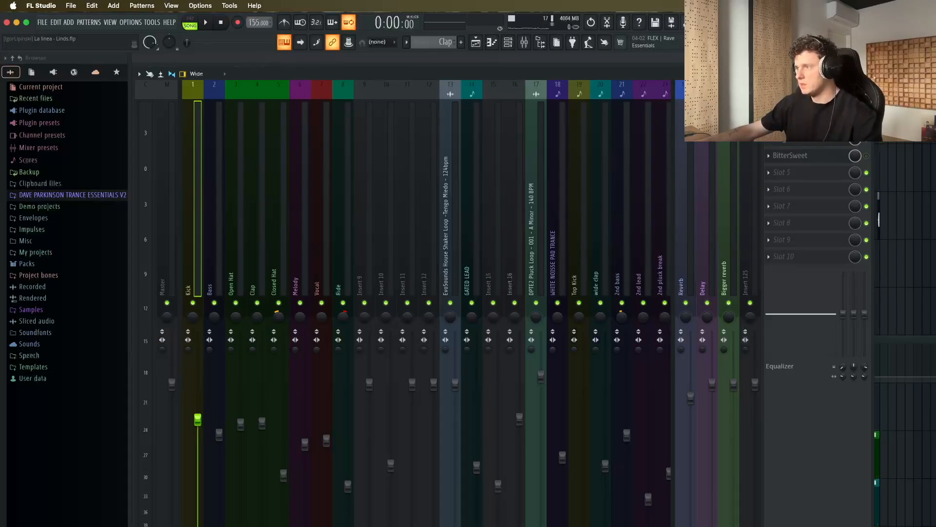
drag(712, 74, 736, 207)
Step: Solo the Kick track and play it from the start with PuigTec EQP1A Stereo and BitterSweet switched off
right_click(257, 139)
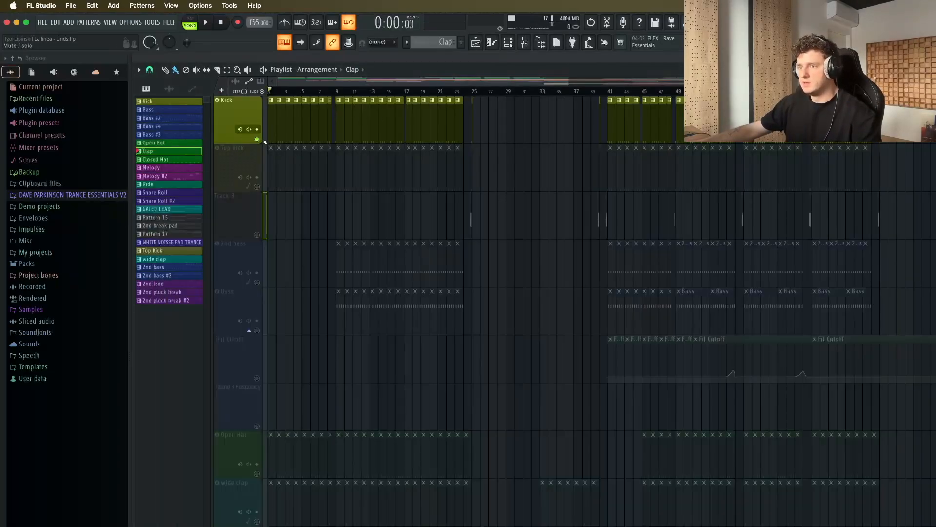
key(space)
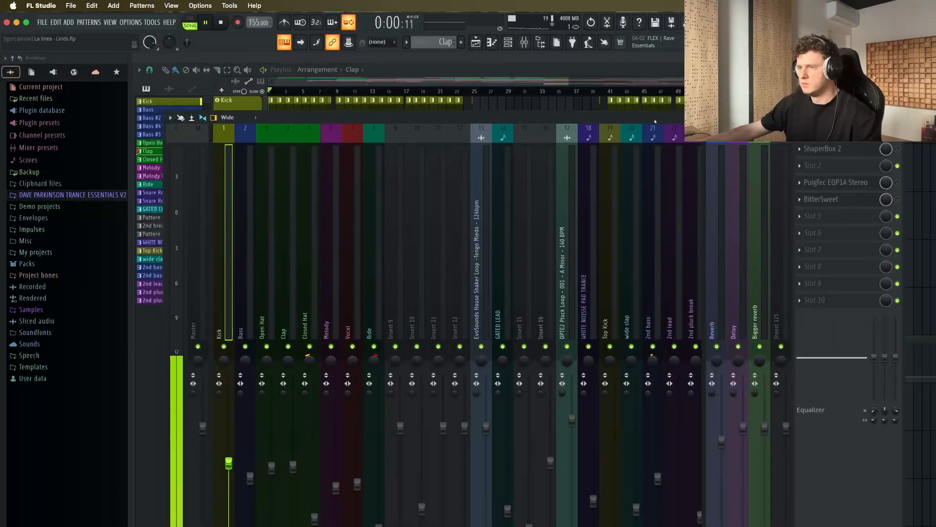
drag(654, 123, 660, 104)
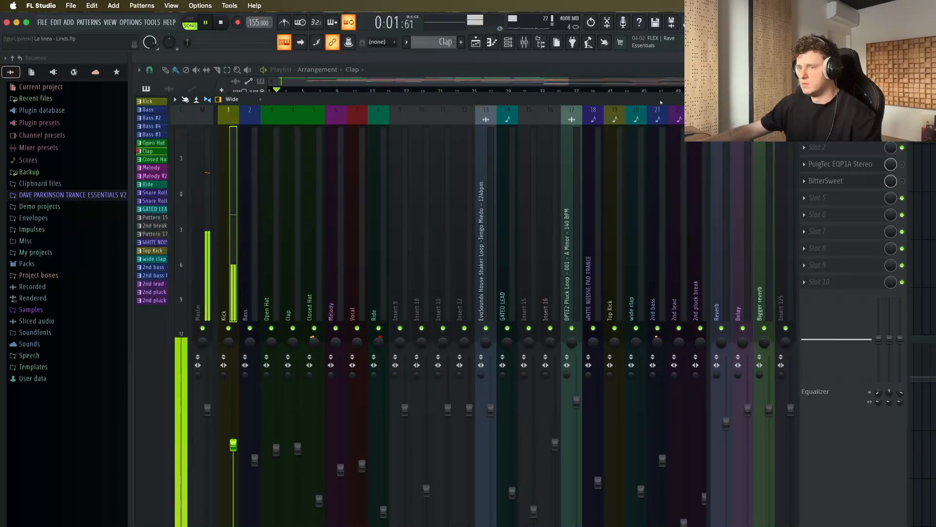
key(space)
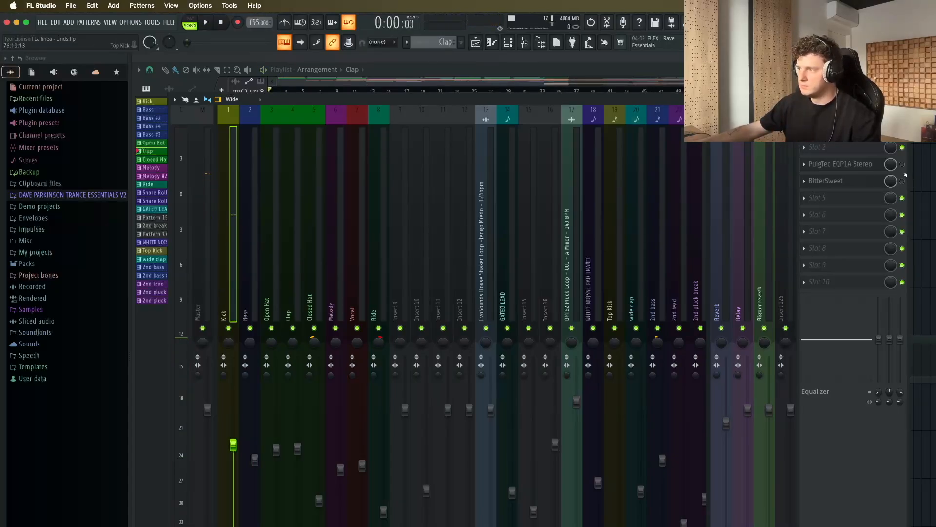
Step: Enable PuigTec EQP1A Stereo and BitterSweet on the Kick channel and play the processed kick
click(903, 182)
key(space)
key(space)
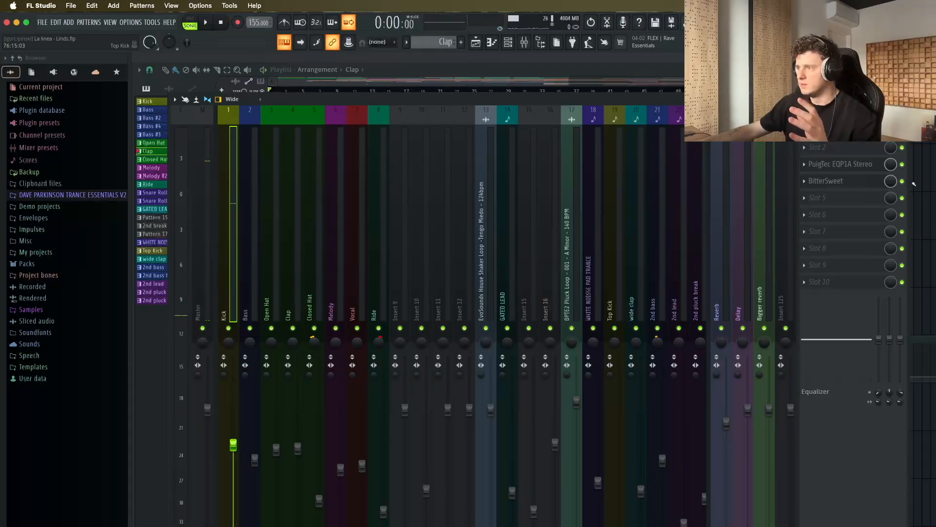
Step: Open the Kick channel's PuigTec EQP1A Stereo equalizer and position its window over the mixer
click(847, 166)
drag(331, 107, 413, 132)
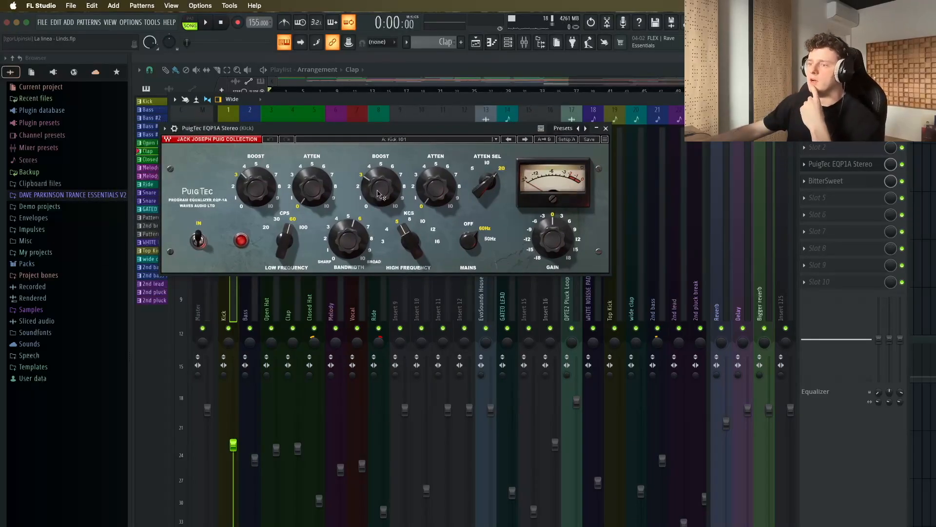
drag(363, 130, 383, 127)
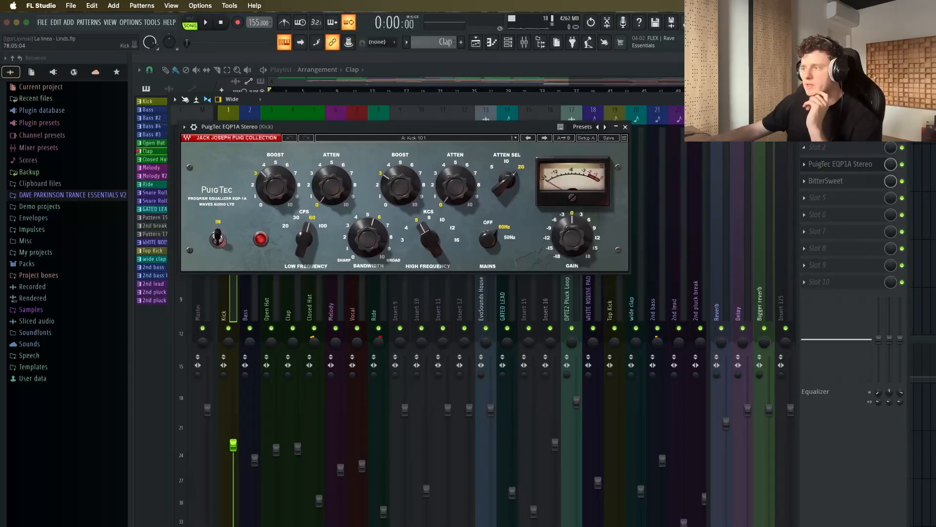
Step: Switch BitterSweet off and compare the soloed kick with PuigTec EQP1A Stereo disabled and enabled
click(902, 180)
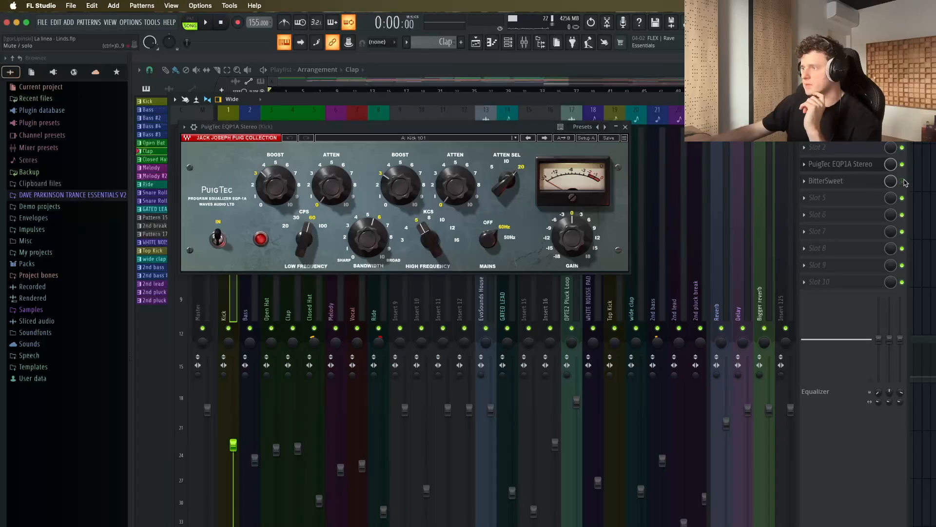
key(space)
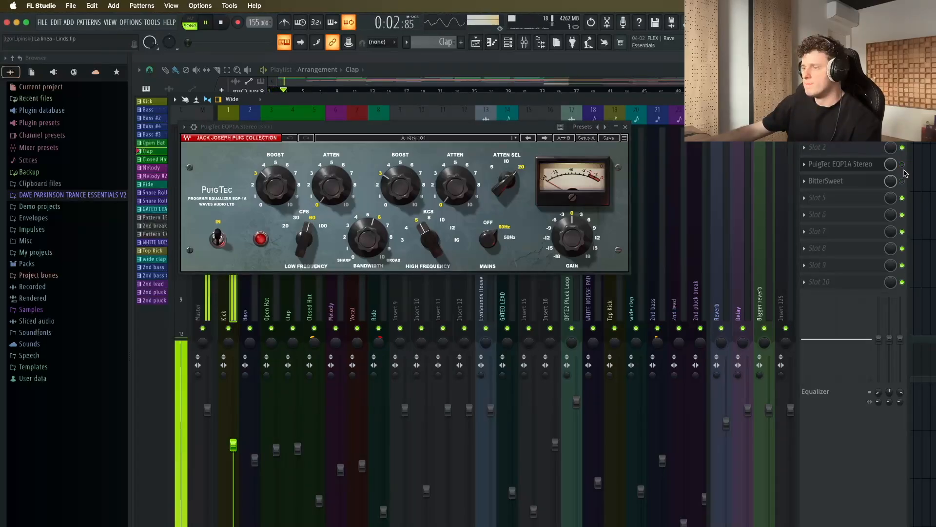
key(space)
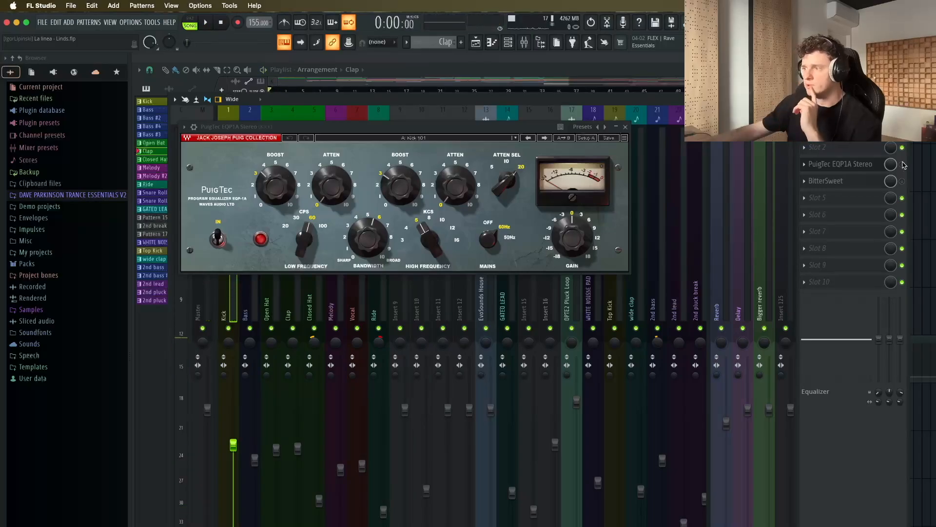
click(902, 165)
key(space)
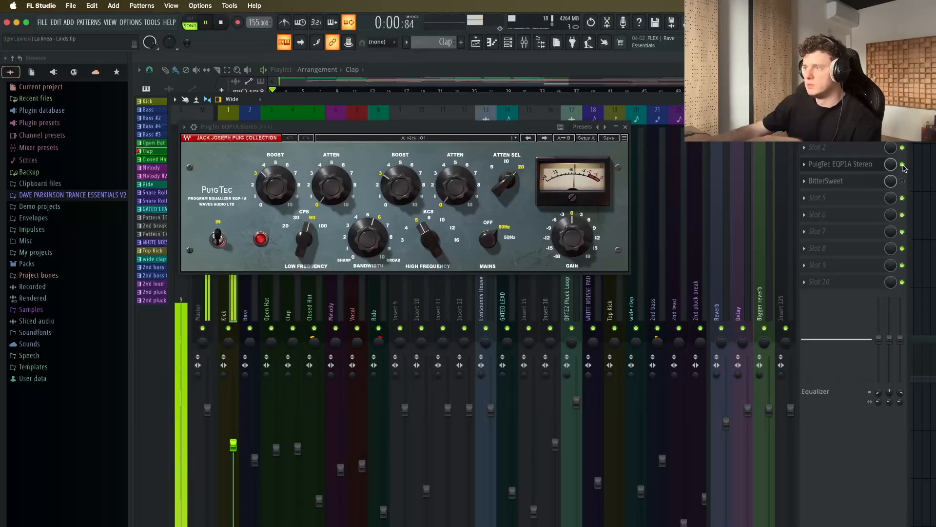
key(space)
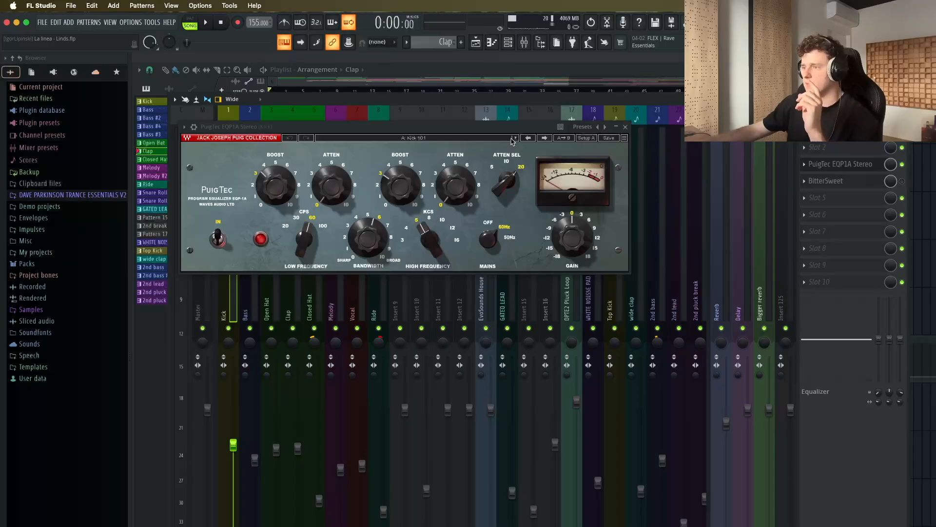
Step: Close the equalizer, open BitterSweet on the Kick channel and turn its amount toward Bitter to about 0.65
drag(582, 129, 591, 117)
click(635, 112)
click(829, 181)
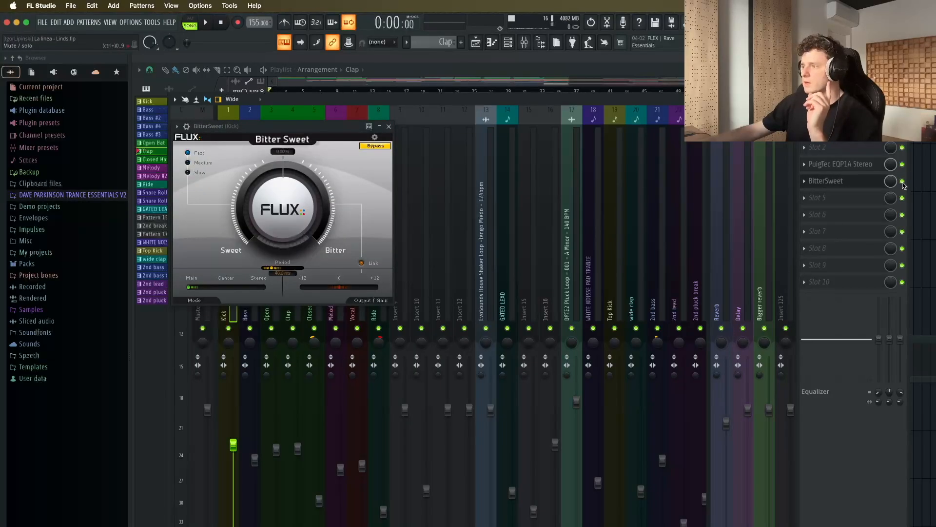
drag(304, 188, 316, 159)
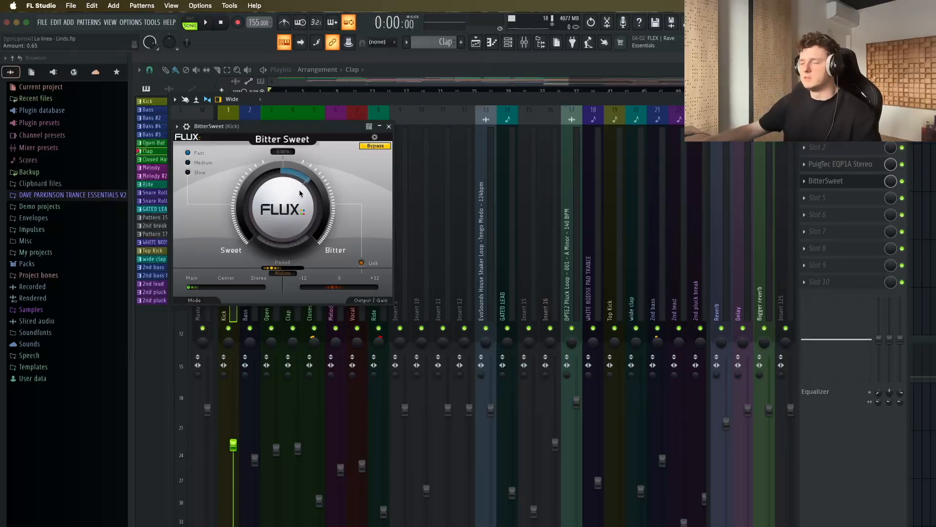
Step: Set BitterSweet's amount on the Kick channel to about 0.64 and play the kick through it
mouse_move(301, 192)
mouse_down()
mouse_move(304, 180)
mouse_move(294, 181)
mouse_up()
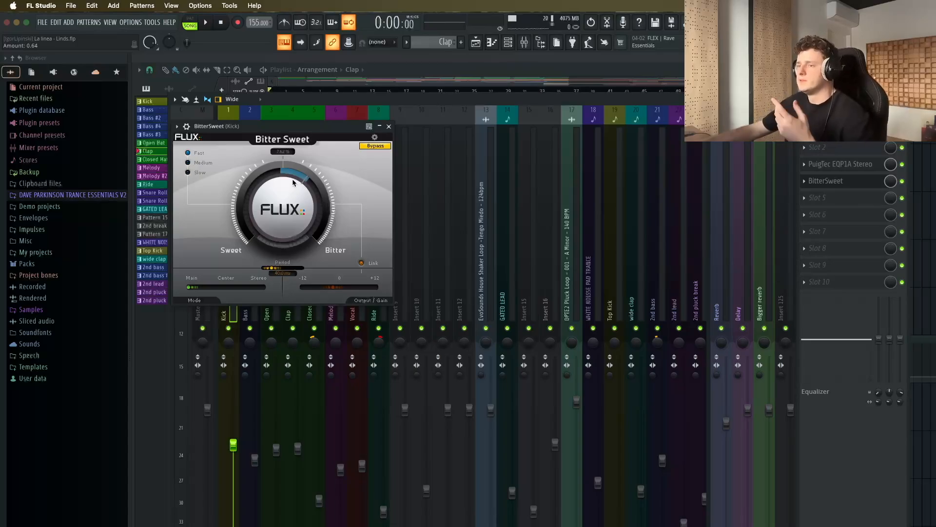
key(space)
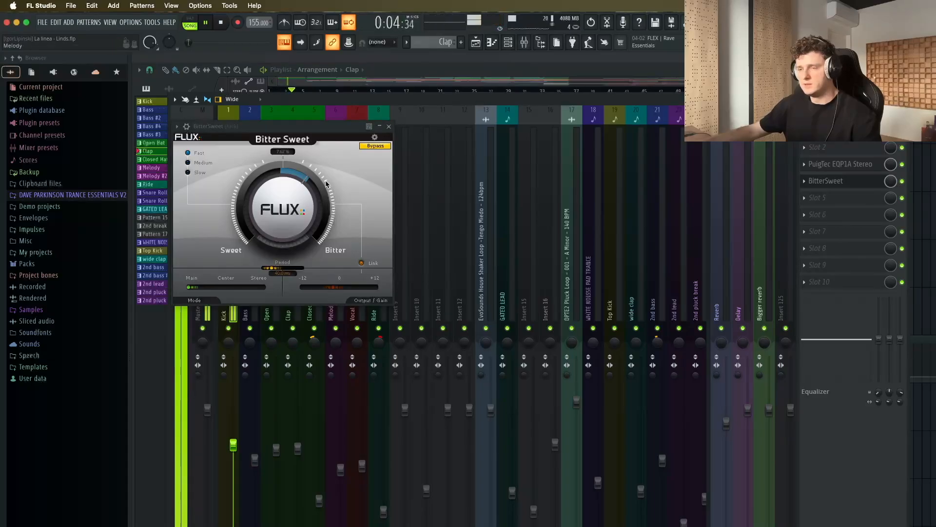
key(space)
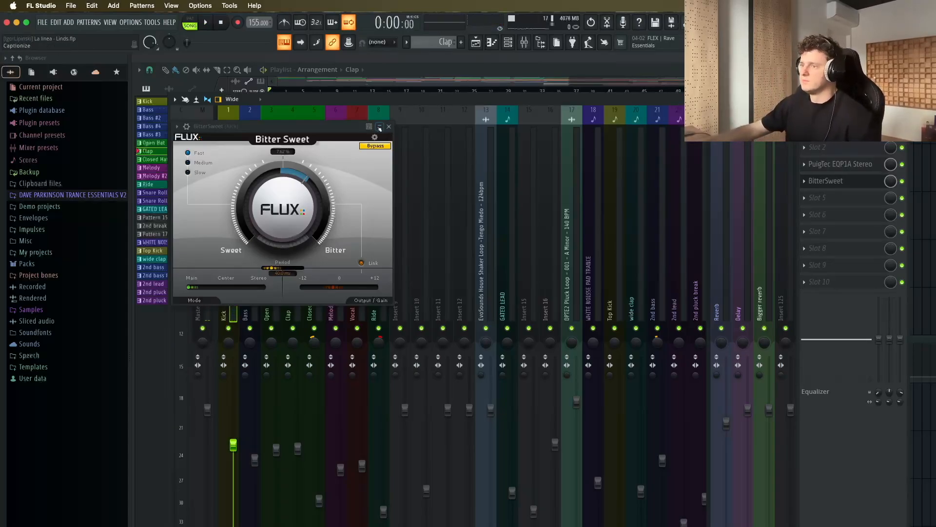
Step: Examine the effect slots of the Closed Hat and Ride channels in the mixer and return to the playlist
key(F5)
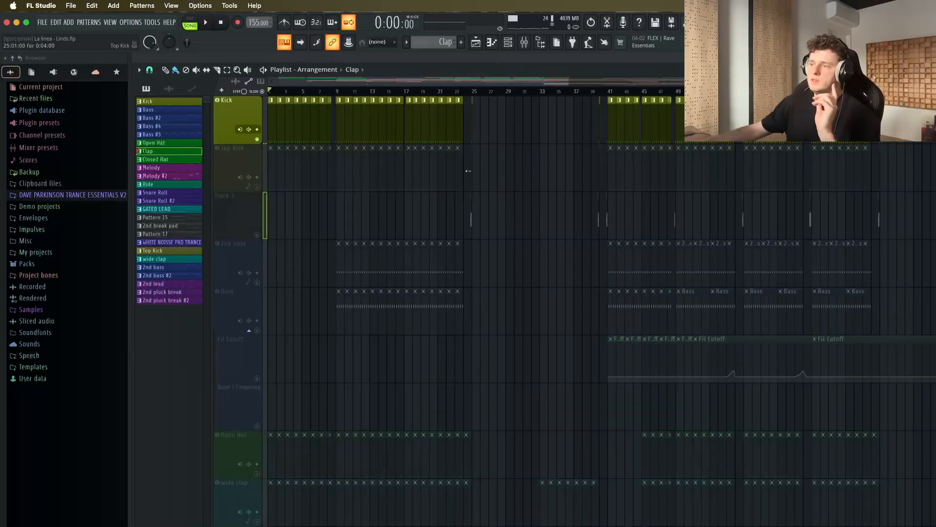
click(525, 43)
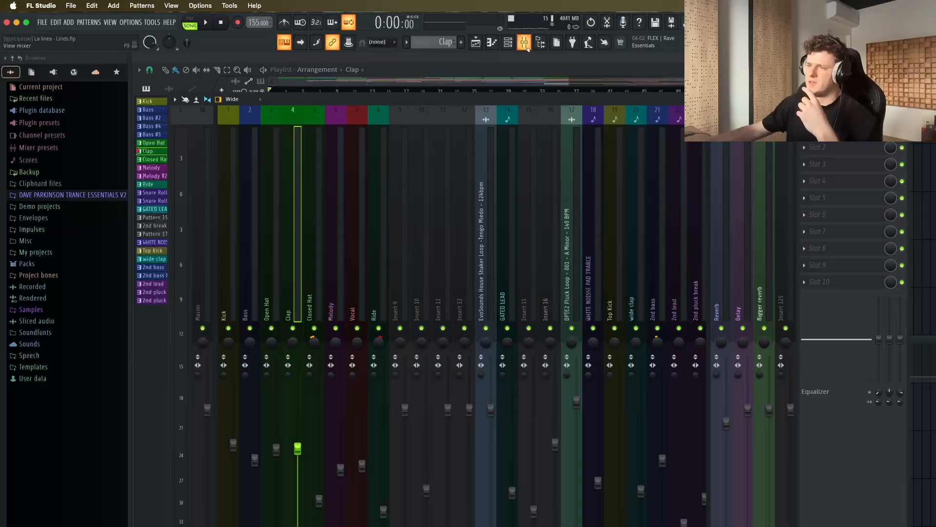
click(328, 179)
click(316, 186)
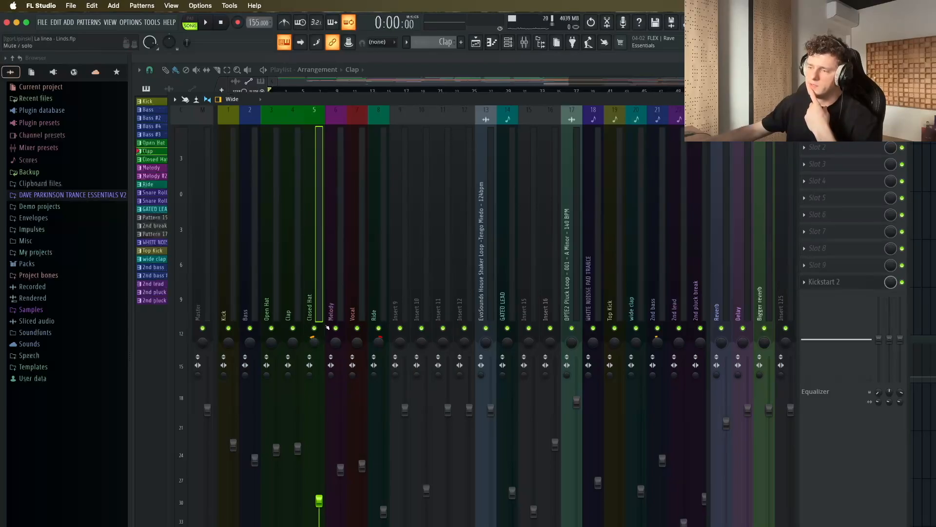
click(379, 316)
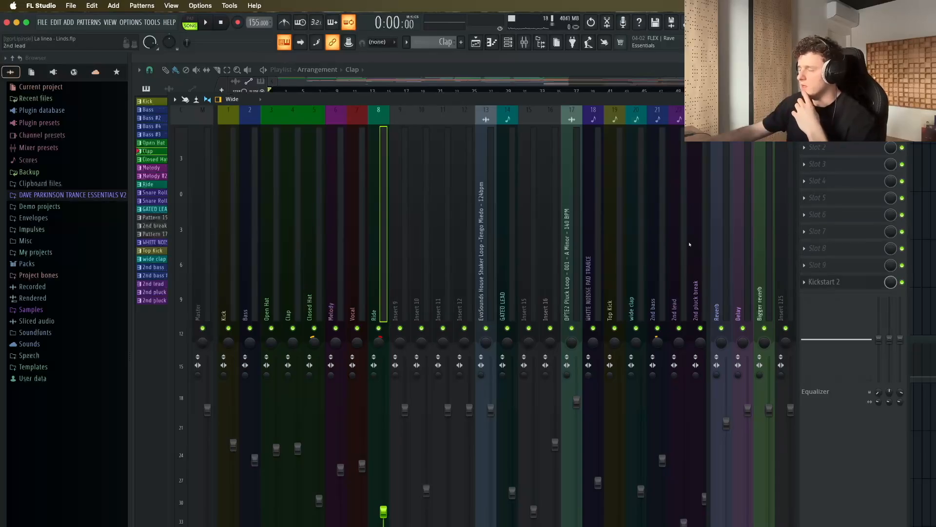
key(Escape)
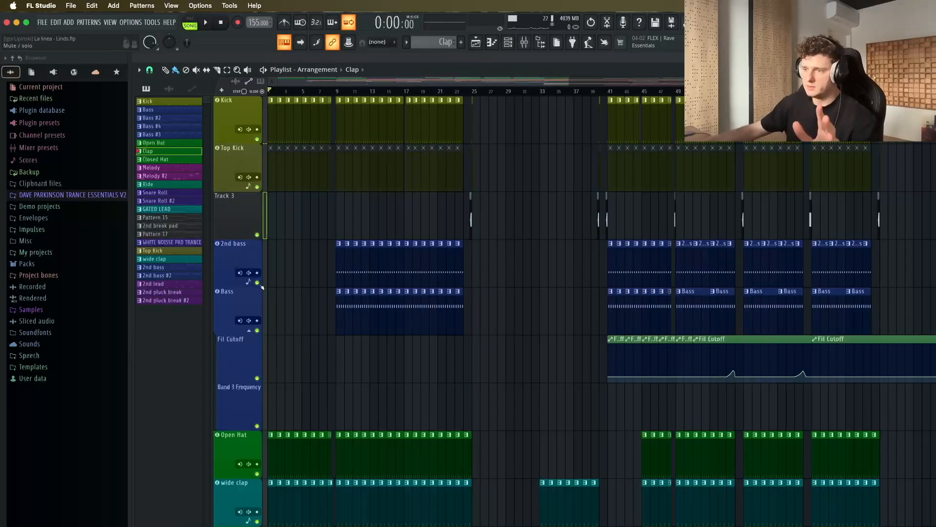
Step: Play the soloed bass tracks from bar 41, both together and with only the Bass mixer channel soloed
click(615, 91)
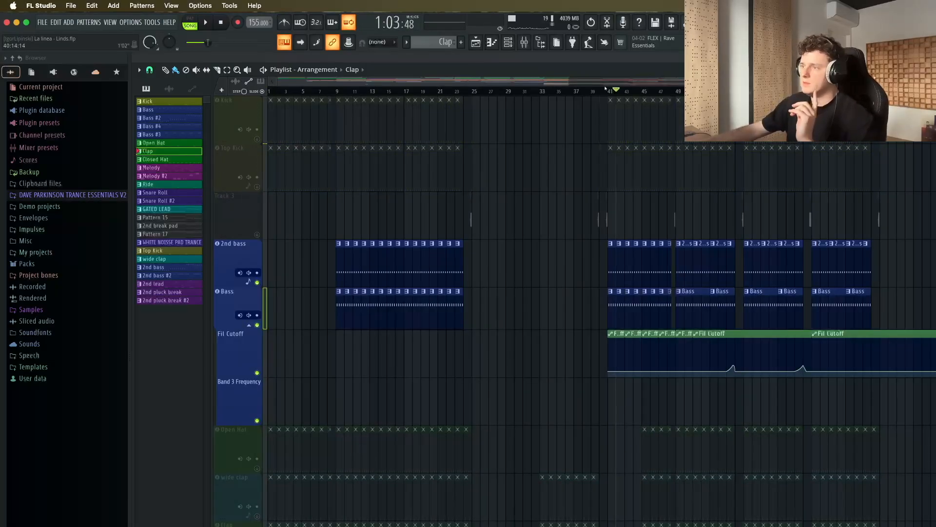
click(610, 90)
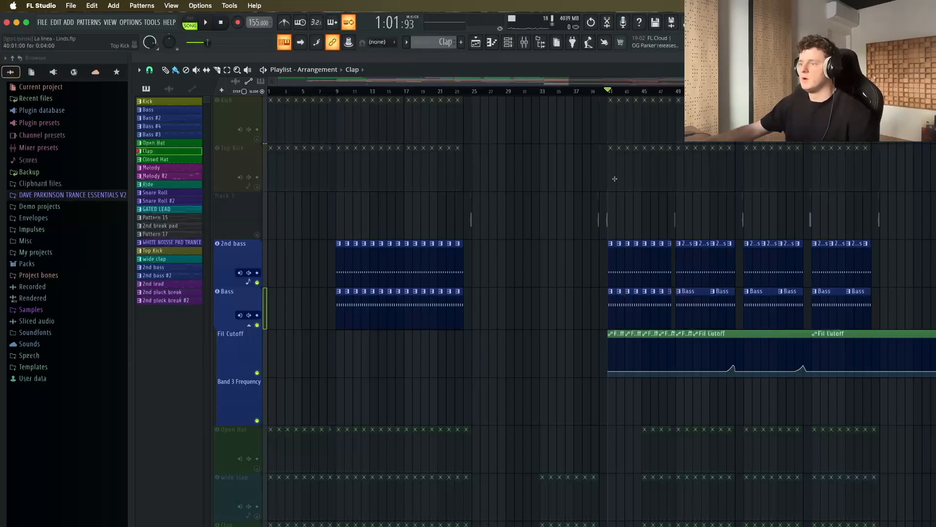
key(space)
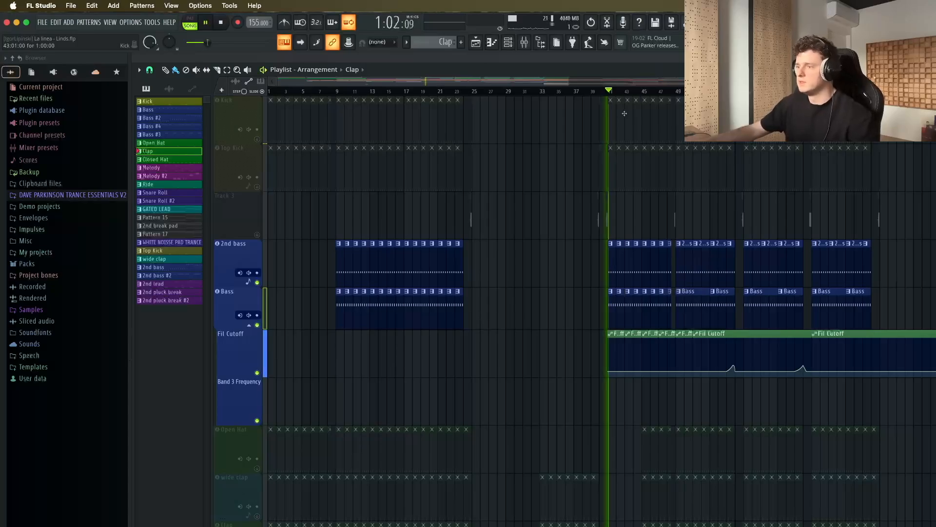
click(524, 42)
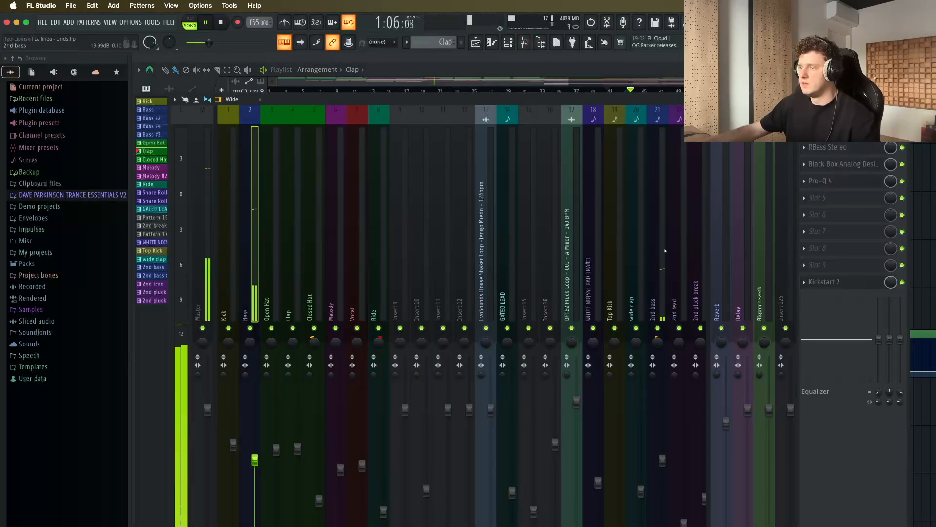
key(space)
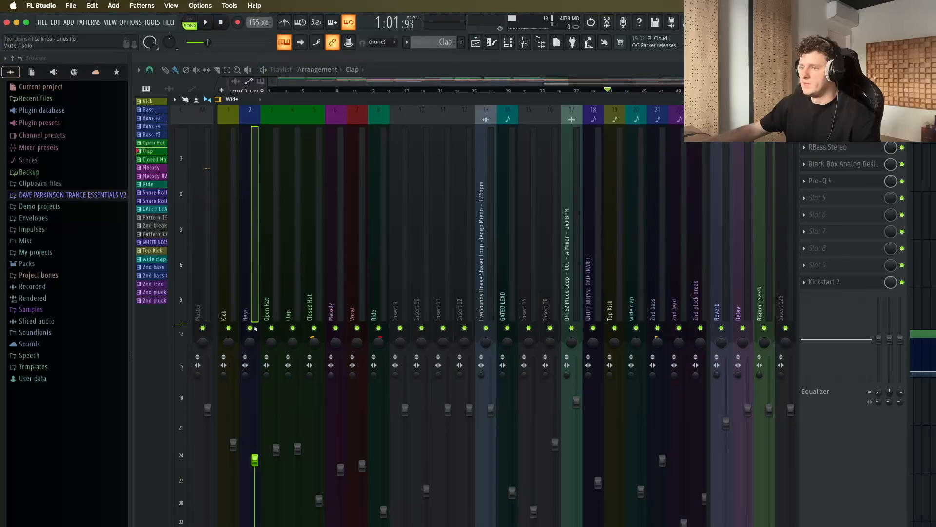
right_click(250, 328)
key(space)
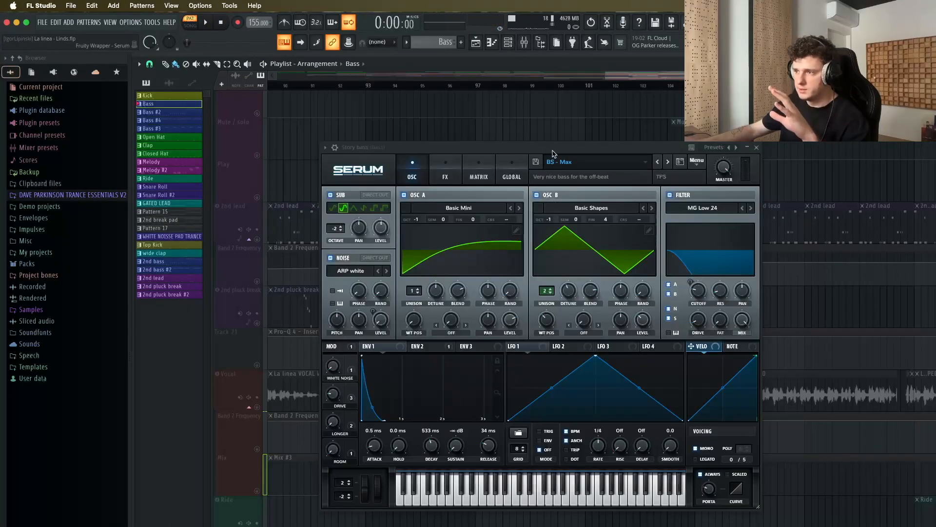
Step: Reposition the Bass channel's Serum window, examine the effects of the BS - Max preset and close the synth
drag(553, 150, 546, 131)
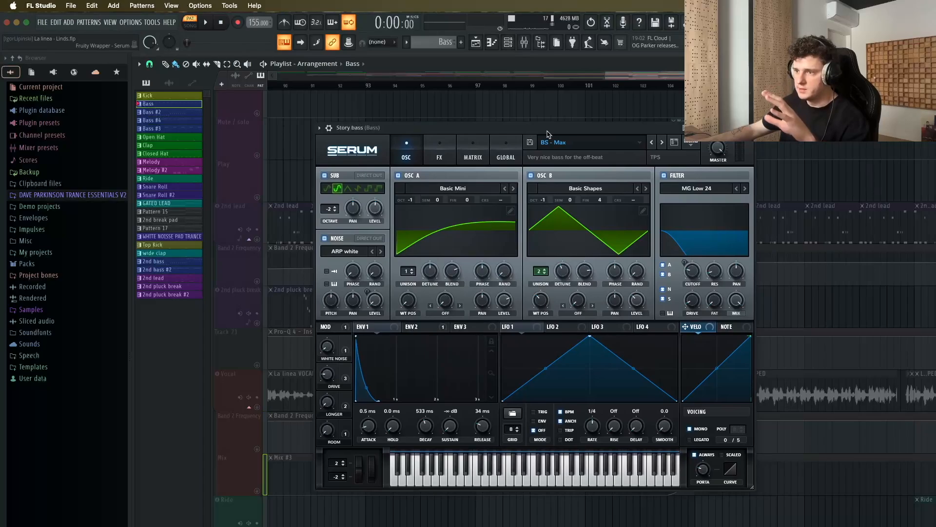
click(440, 149)
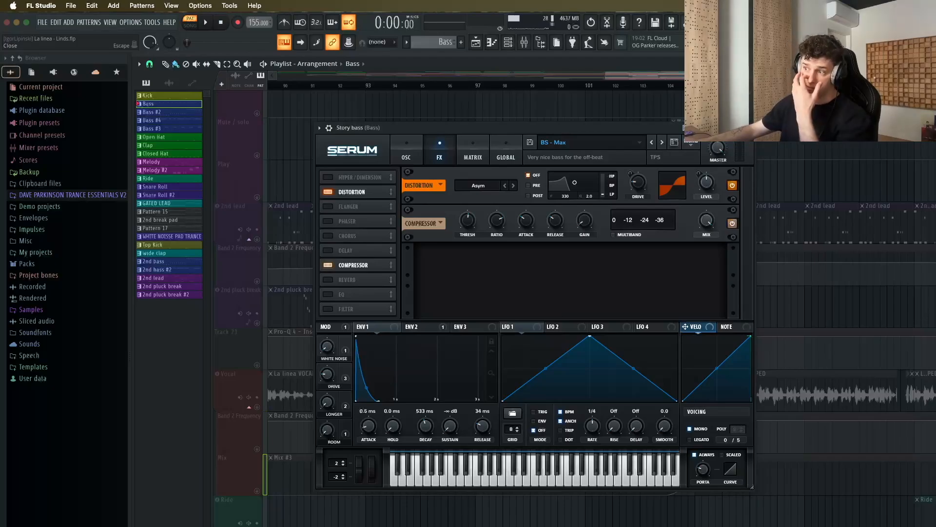
click(748, 127)
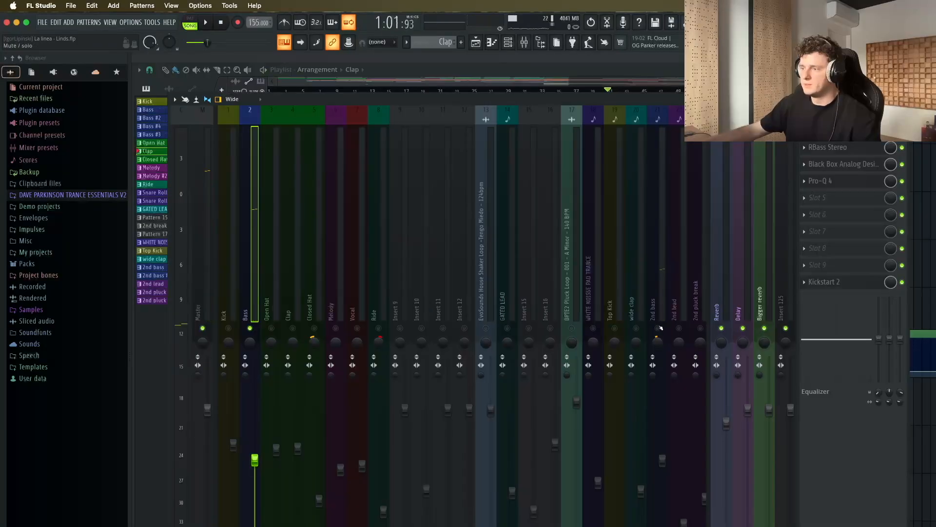
Step: Solo the 2nd bass channel, open its Pro-Q 4 equalizer and play the bass while watching the analyzer
key(space)
click(661, 295)
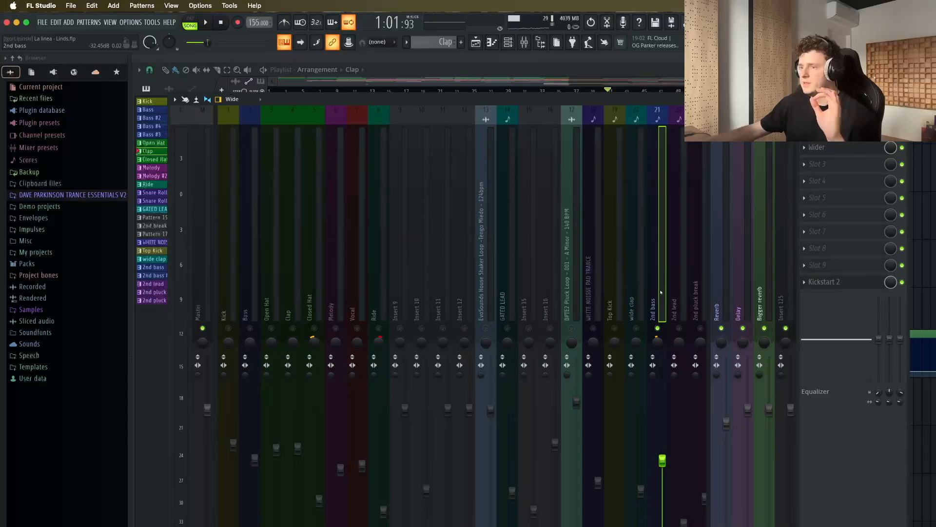
click(826, 130)
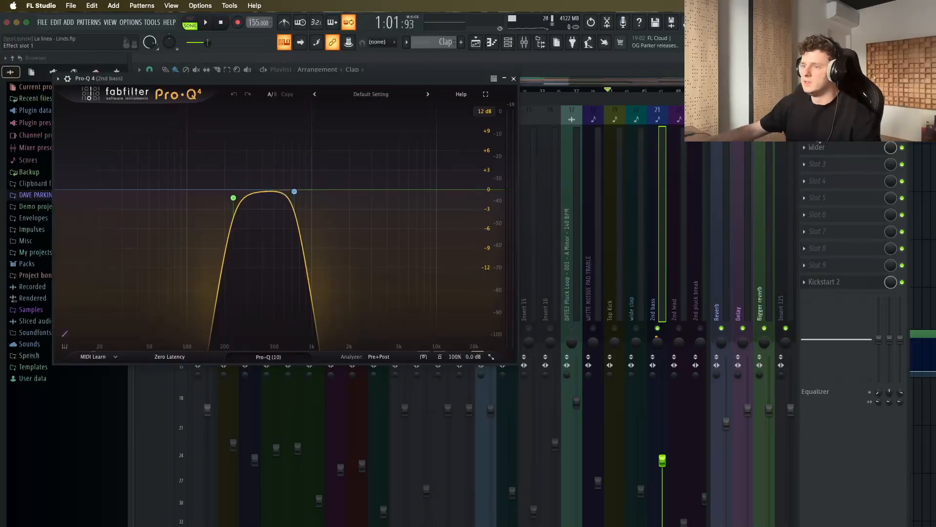
key(space)
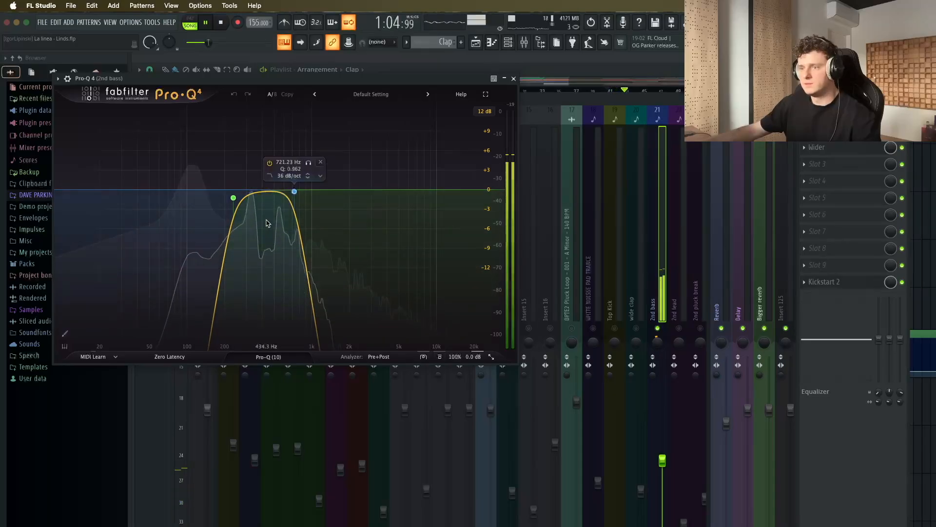
key(space)
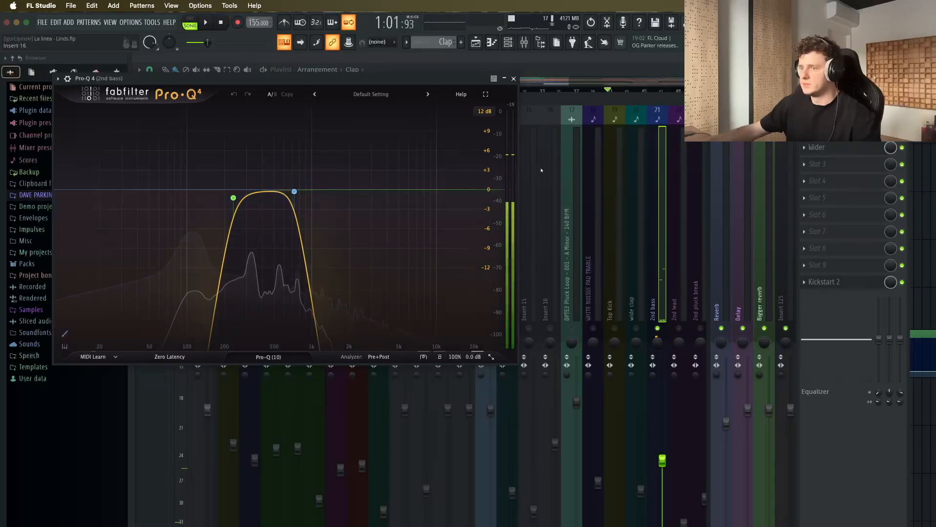
Step: Open Wider on the 2nd bass channel and compare playback with the effect disabled and enabled
click(859, 151)
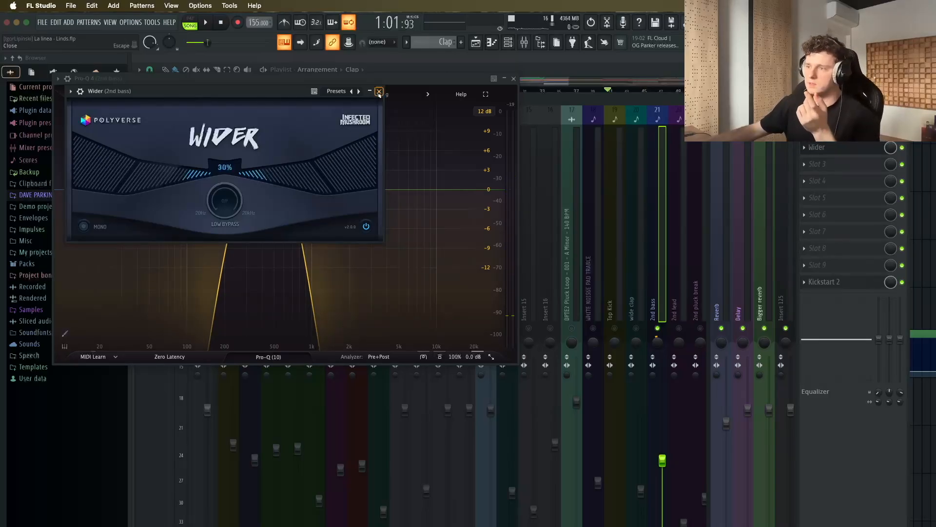
click(902, 146)
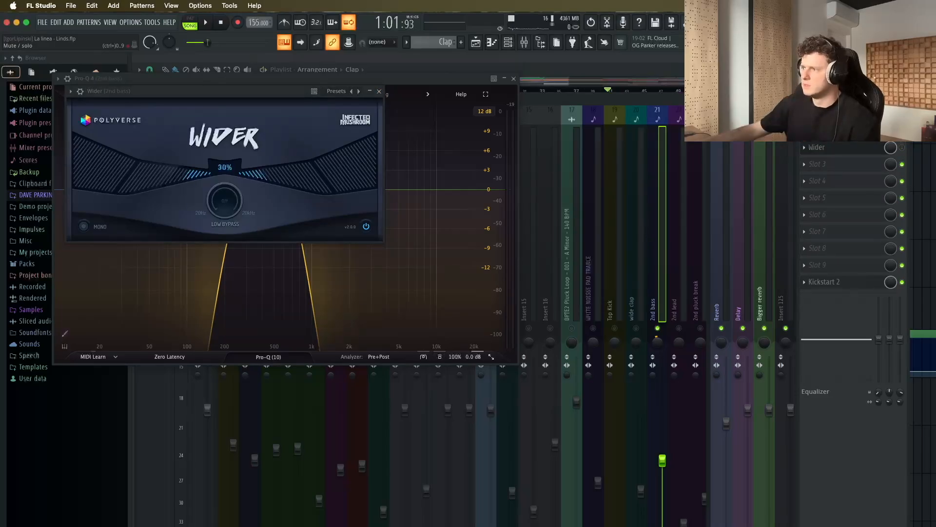
key(space)
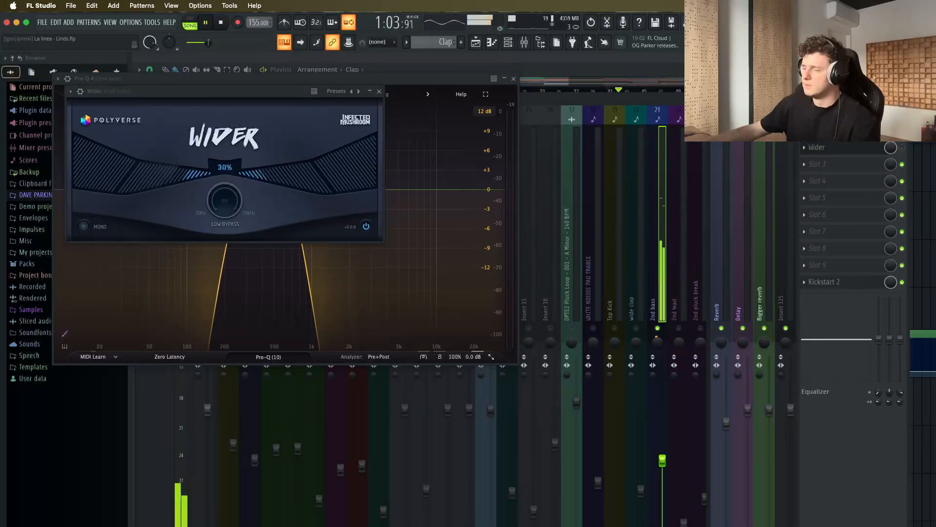
key(space)
click(902, 147)
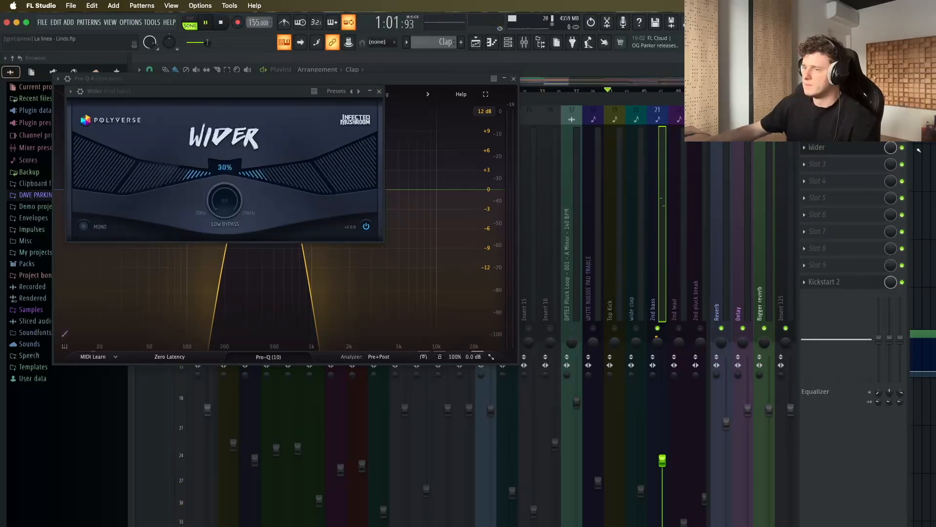
key(space)
key(space)
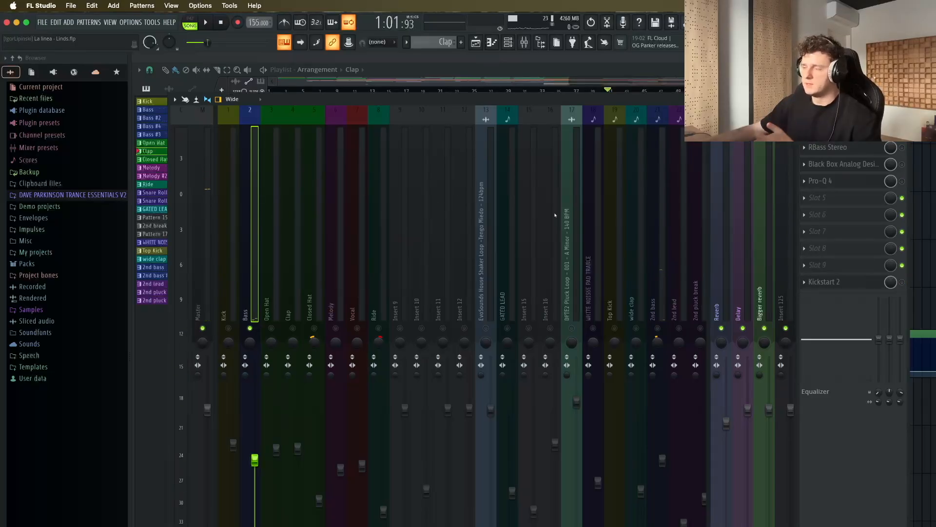
Step: Play the soloed Bass channel with its effects disabled, and switch the channel's effects back on
key(space)
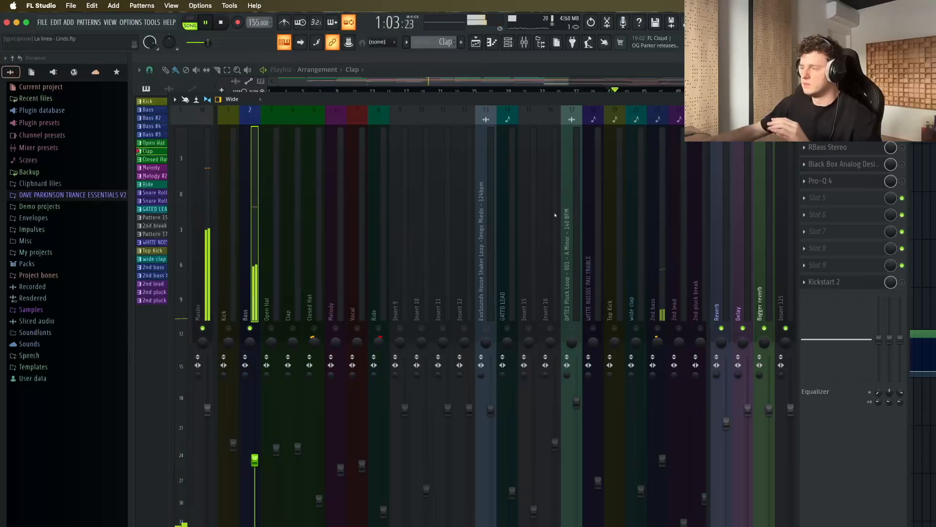
key(space)
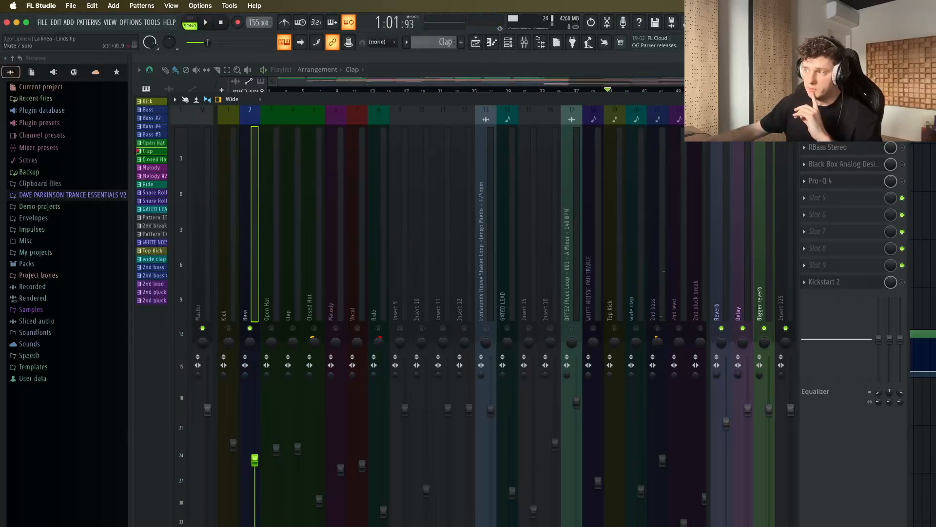
click(902, 181)
click(902, 282)
Step: Open SPACECONTROL on the Bass channel, disable RBass Stereo, Black Box Analog Design and Pro-Q 4, and play the bass
click(827, 130)
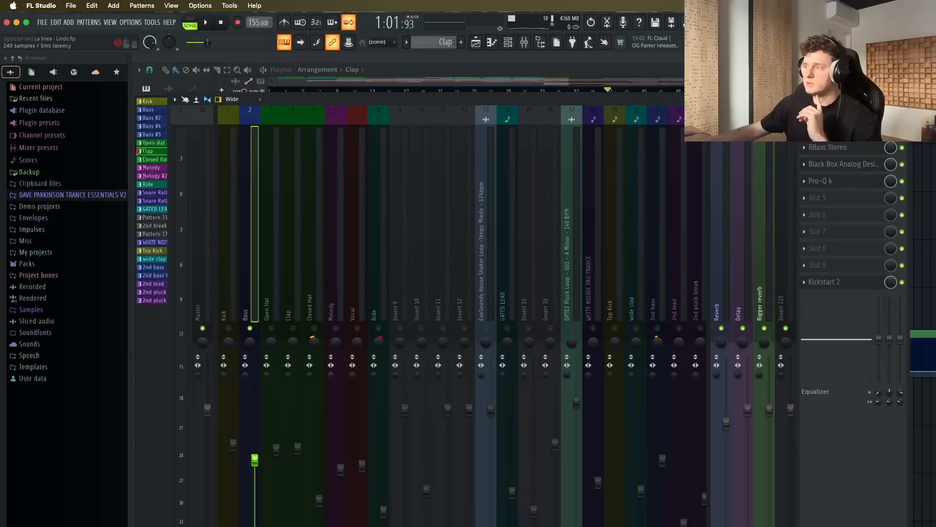
drag(239, 45, 408, 109)
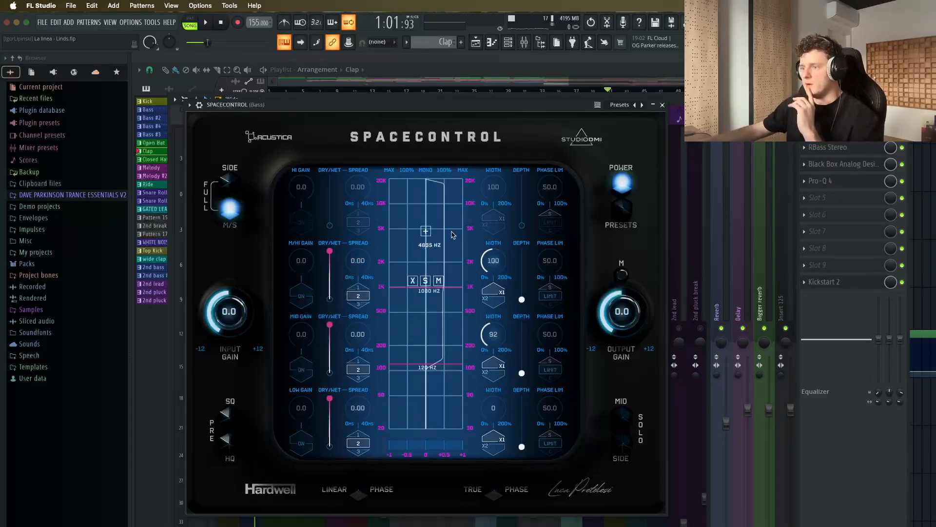
drag(903, 181, 902, 147)
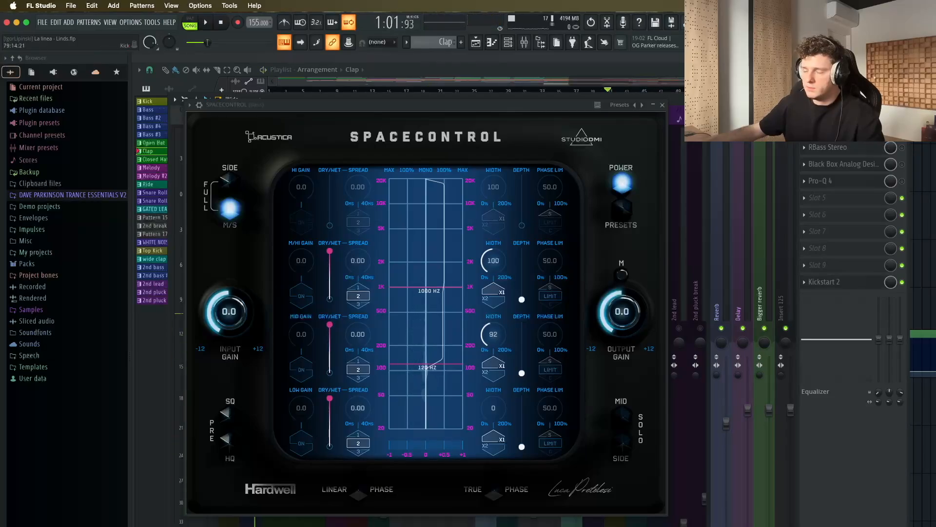
key(space)
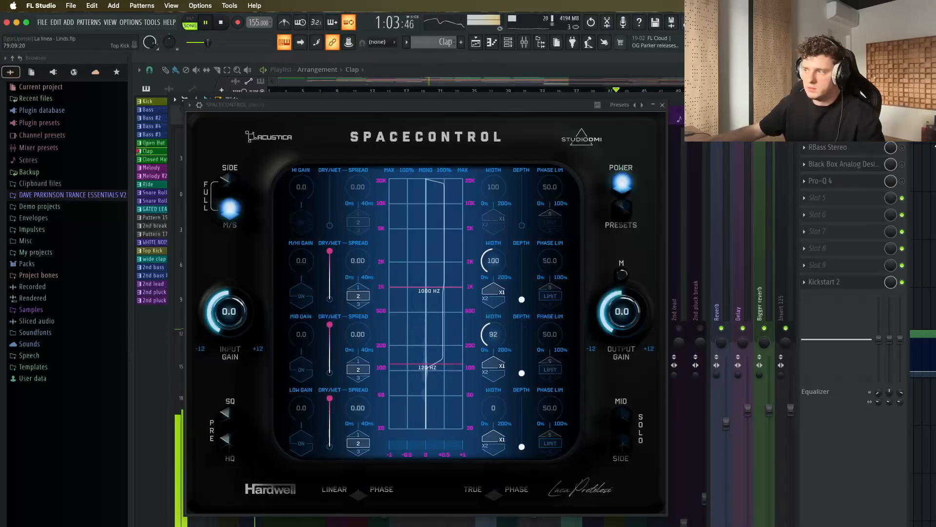
key(space)
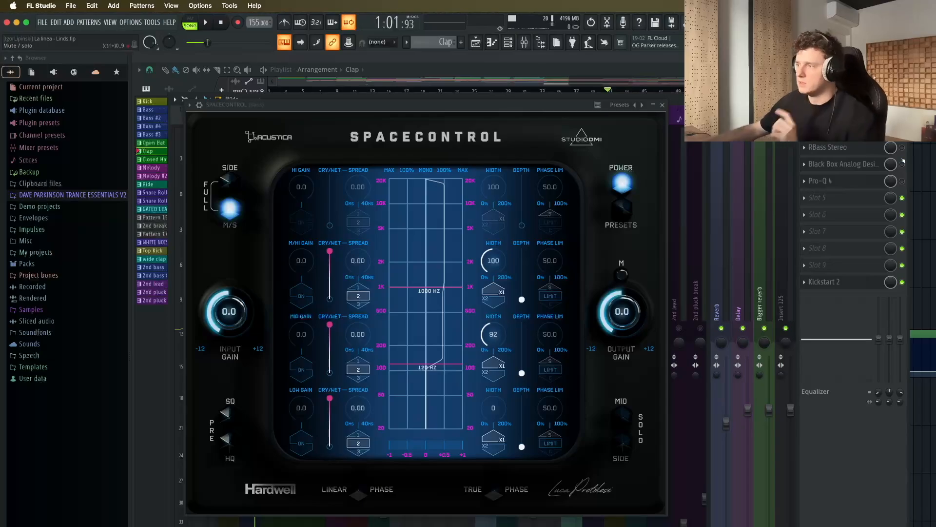
Step: Close SPACECONTROL, and enable and open RBass Stereo on the Bass channel
click(662, 105)
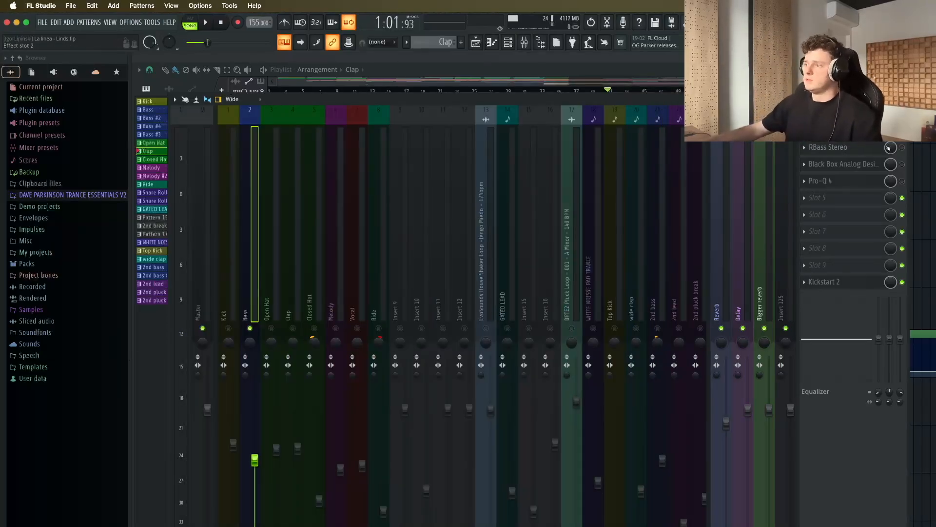
click(903, 148)
click(831, 148)
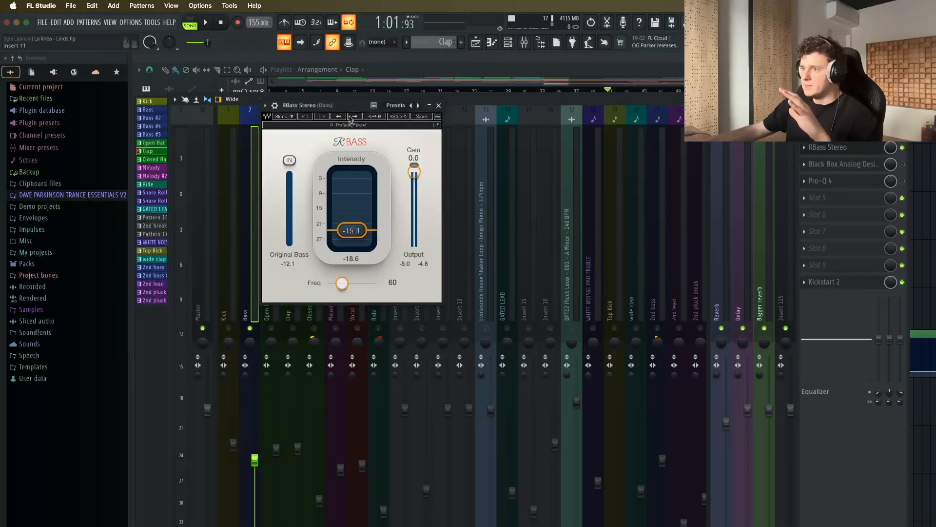
Step: Compare the Bass channel's playback with RBass Stereo disabled and enabled, and close the plugin window
drag(354, 105, 382, 129)
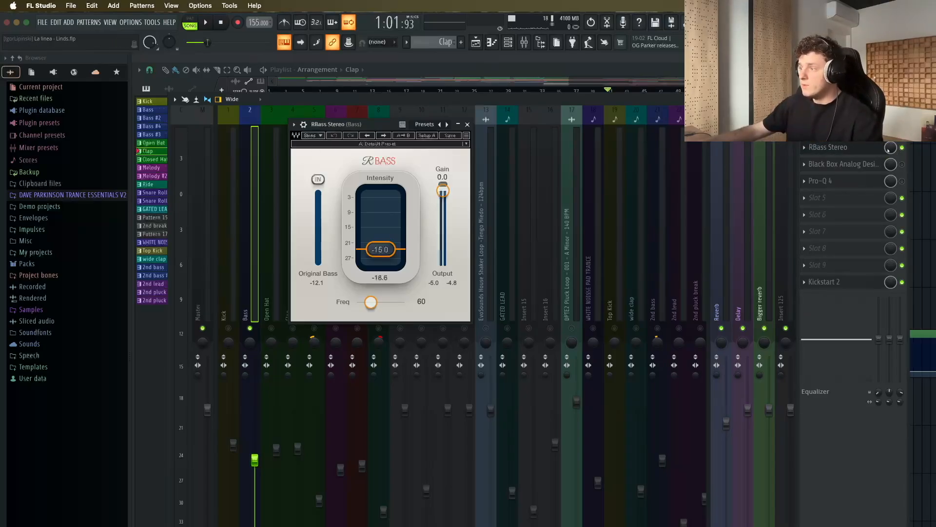
click(903, 149)
key(space)
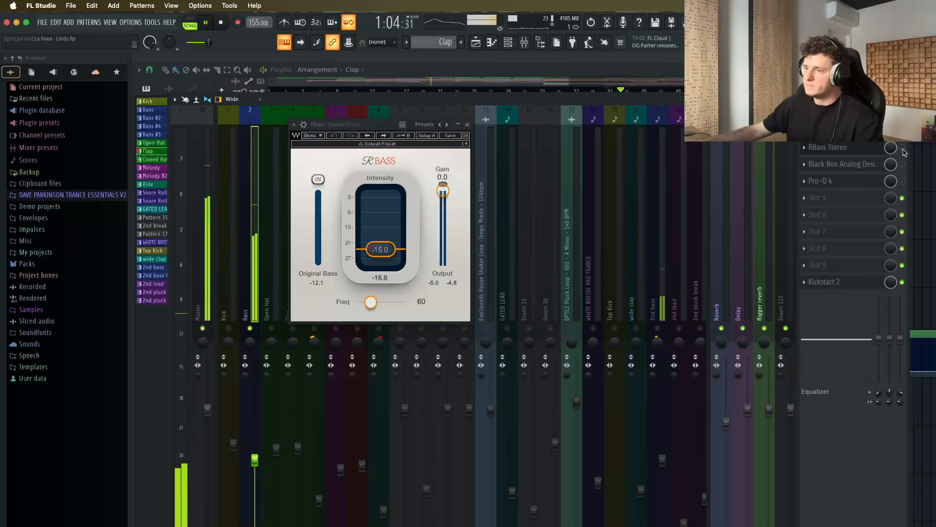
key(space)
click(903, 149)
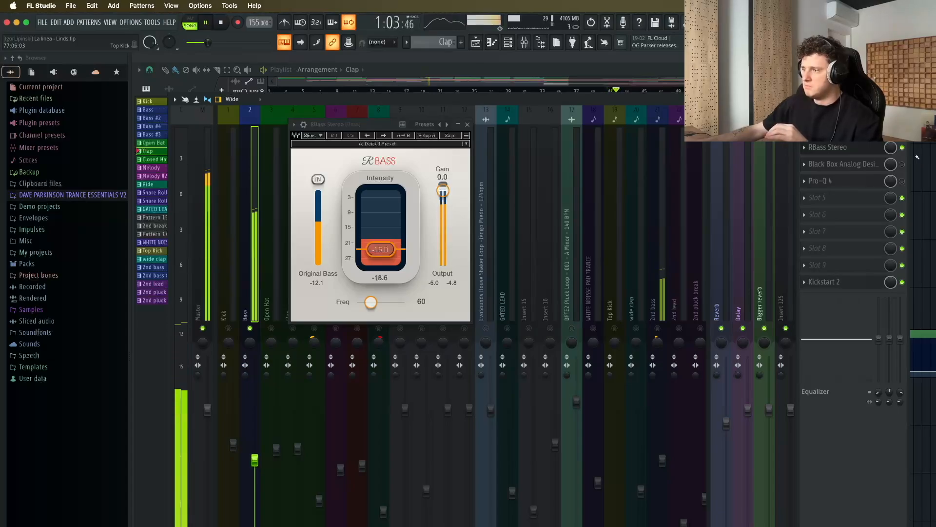
key(space)
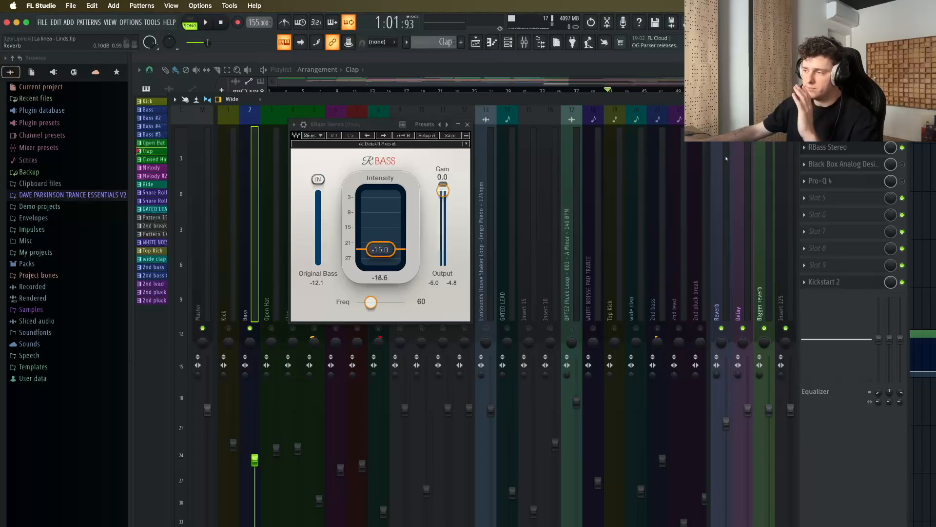
click(467, 125)
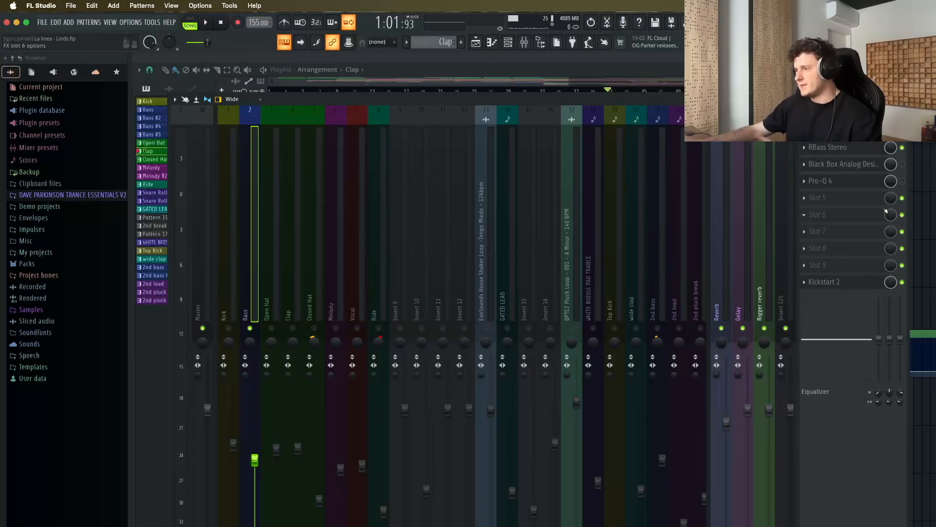
Step: Enable and open Black Box Analog Design on the Bass channel, and reposition its window over the mixer
click(902, 165)
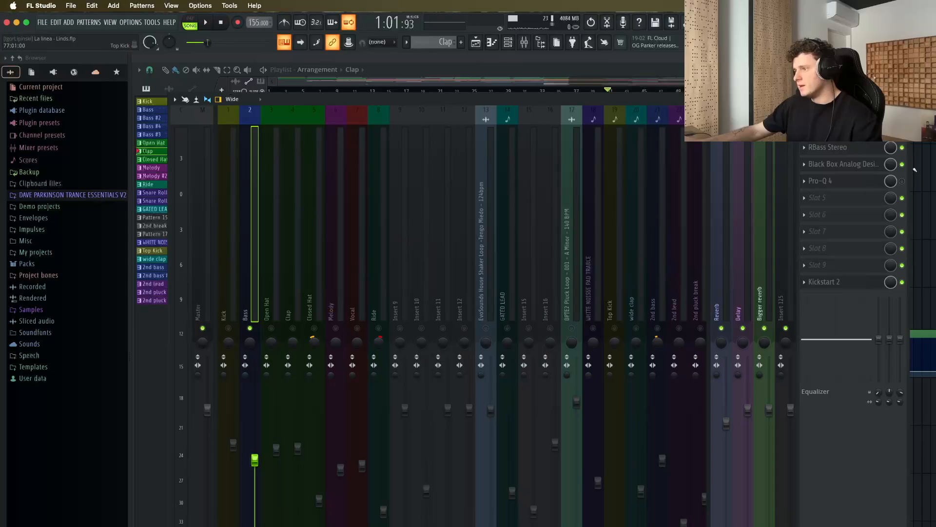
click(859, 168)
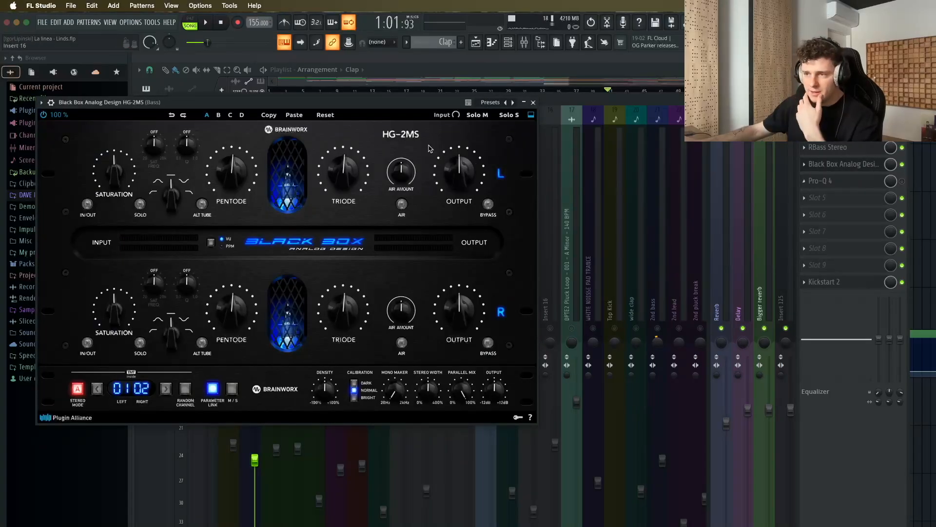
drag(280, 104, 467, 123)
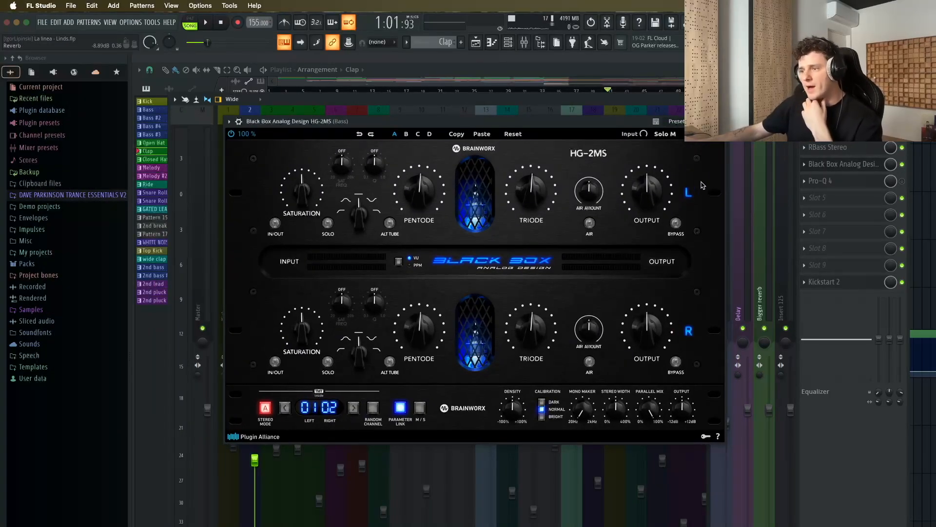
drag(576, 125, 556, 120)
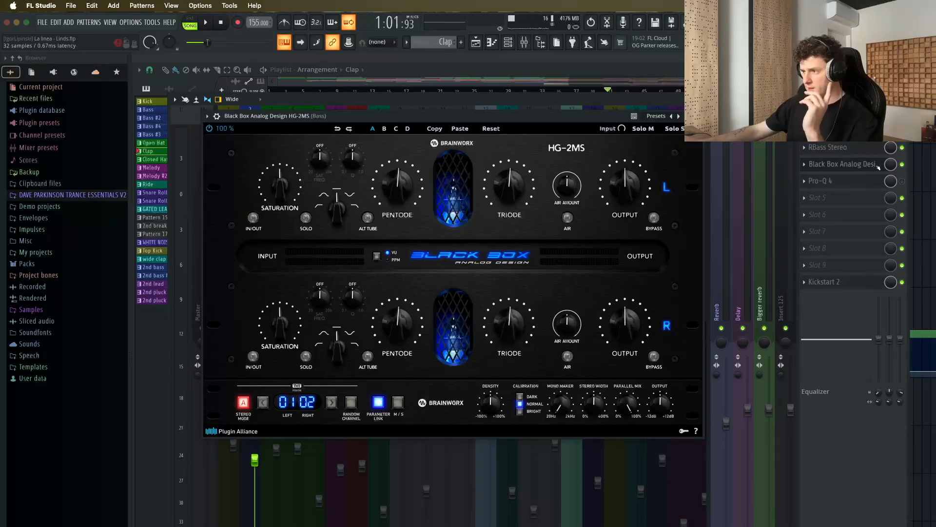
Step: Compare the bass with Black Box Analog Design disabled and enabled, and close the plugin window
click(902, 166)
key(space)
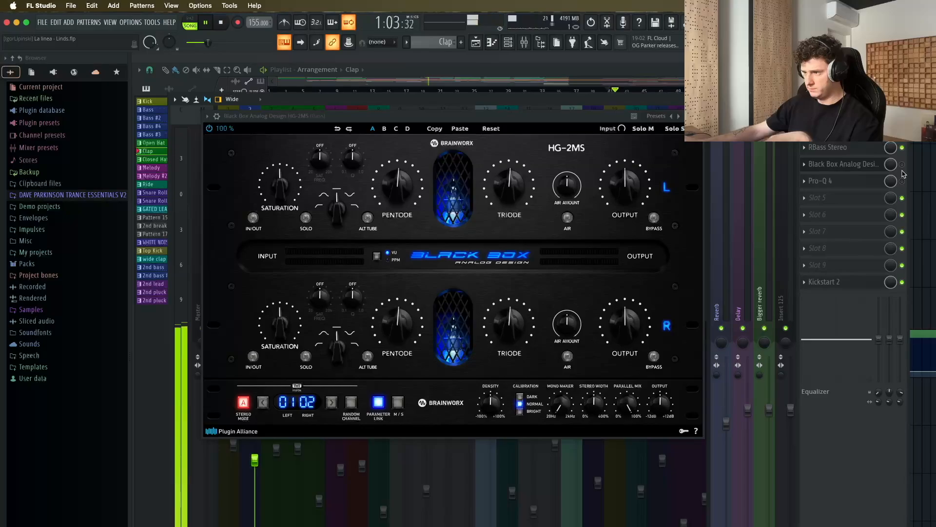
key(space)
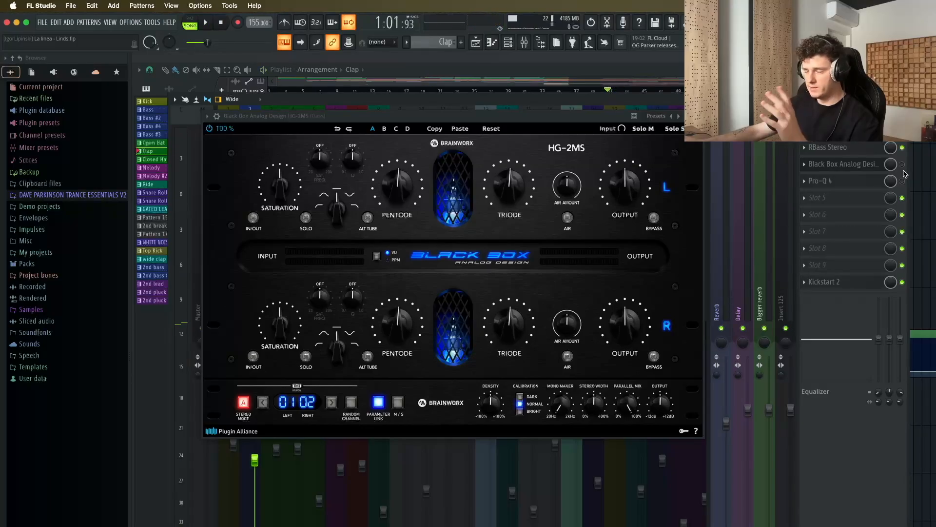
key(space)
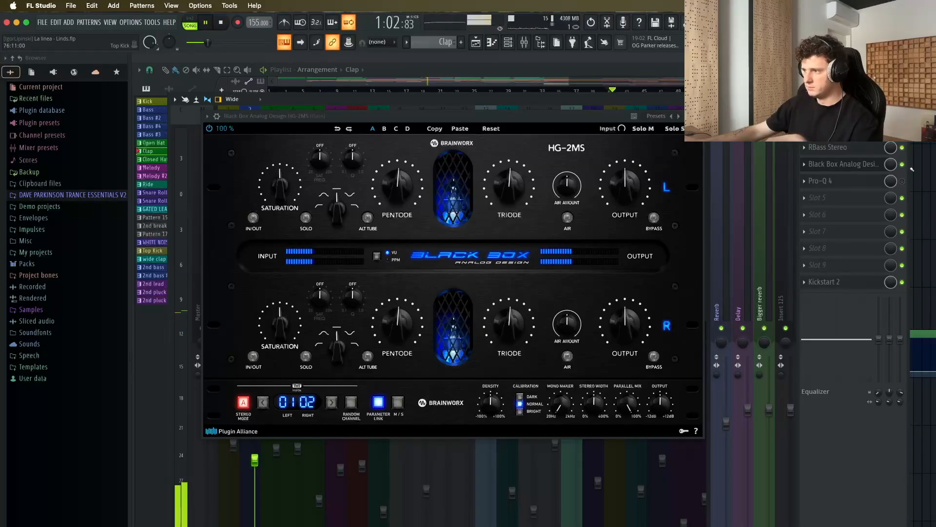
key(space)
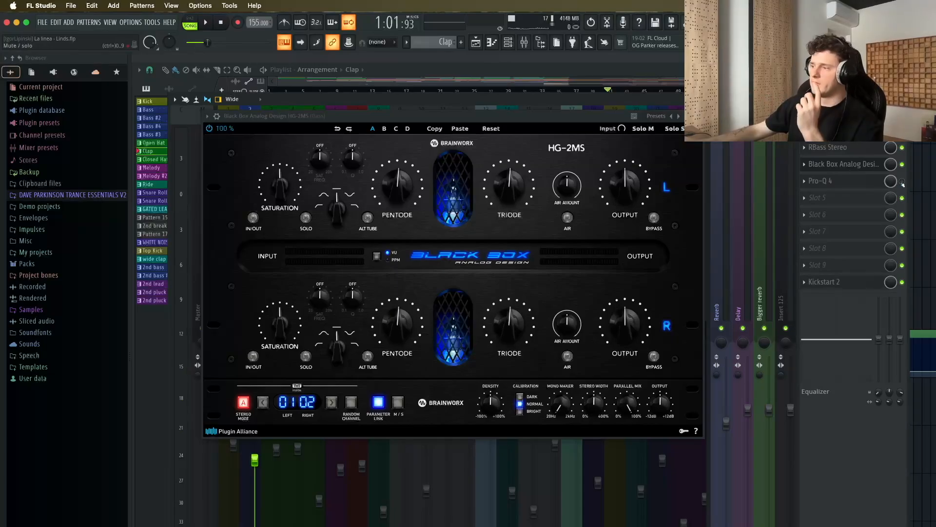
click(699, 116)
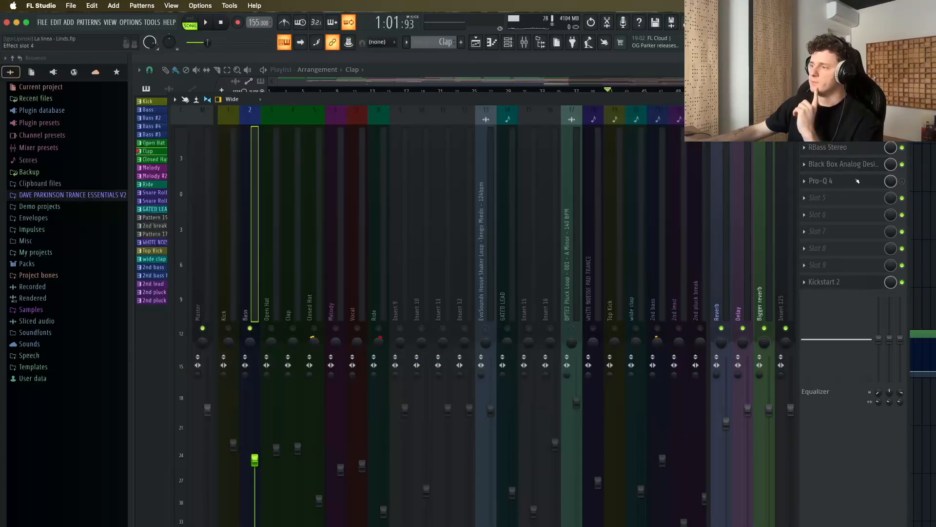
Step: Open and enable Pro-Q 4 on the Bass channel, play the bass through it, and close the plugin
click(840, 183)
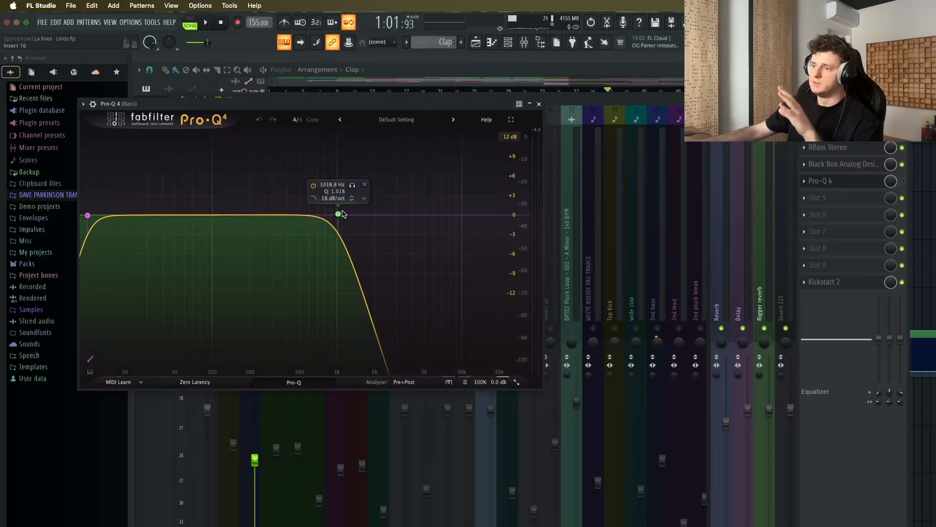
click(902, 181)
key(space)
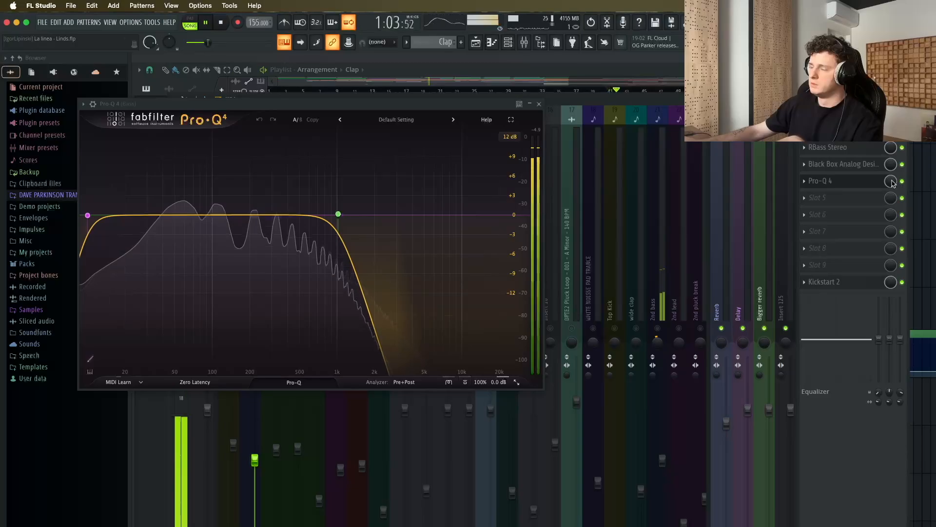
key(space)
click(539, 104)
Step: Return to the playlist and play the kick together with both basses from bar 41
key(F9)
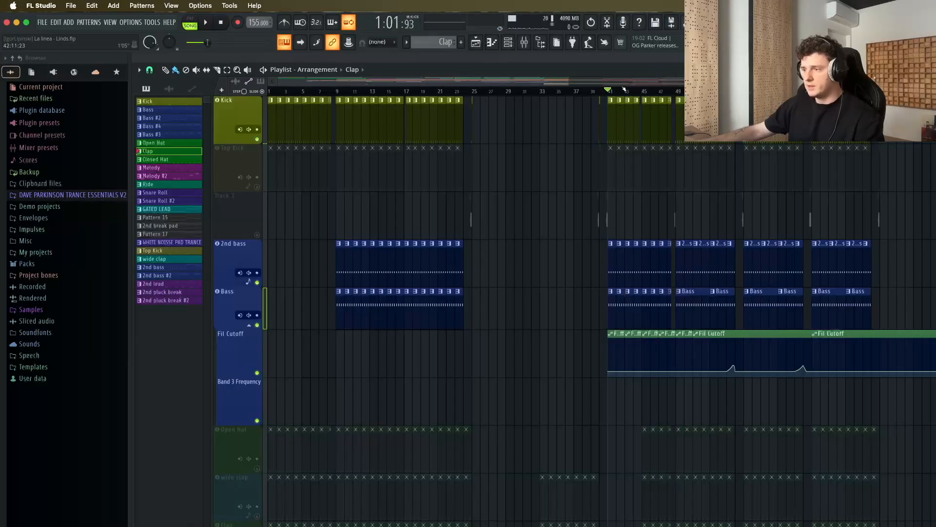
key(space)
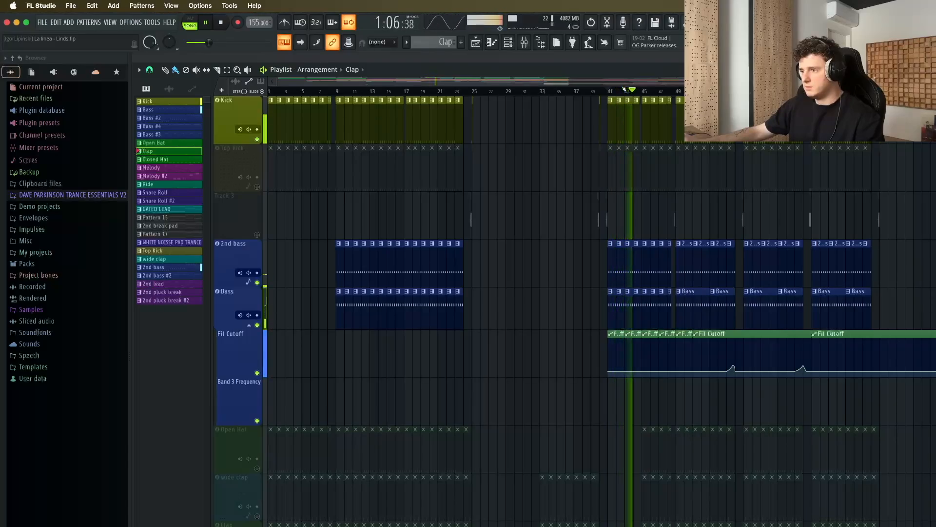
key(space)
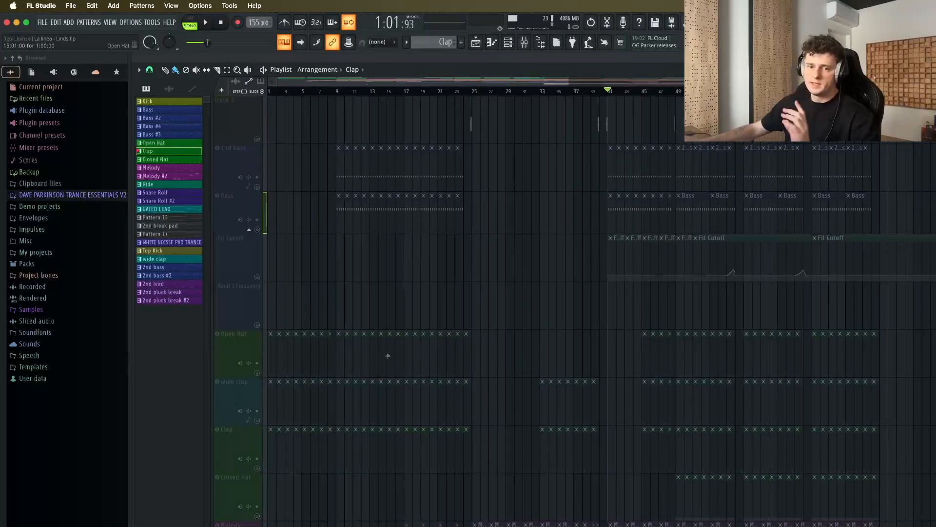
Step: Play the soloed Vocal track from just before its clip at bar 49
scroll(580, 334, down, 5)
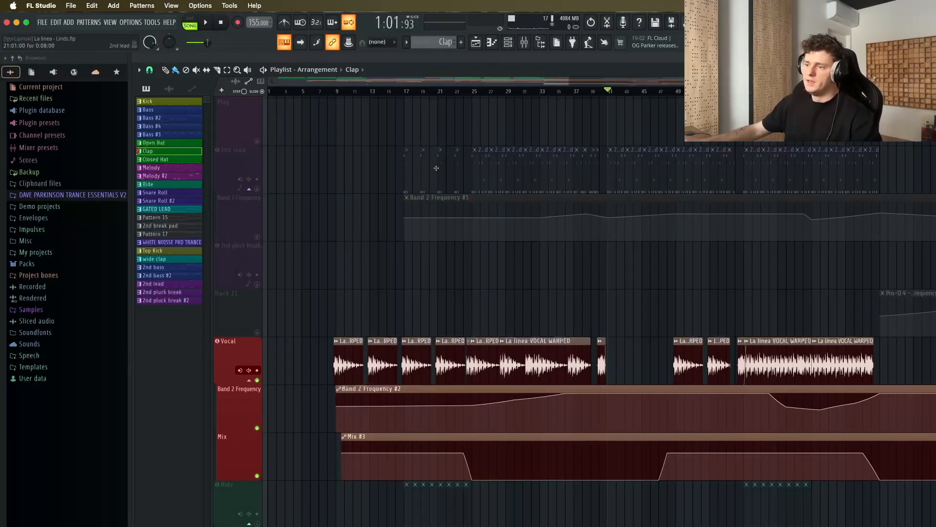
click(472, 96)
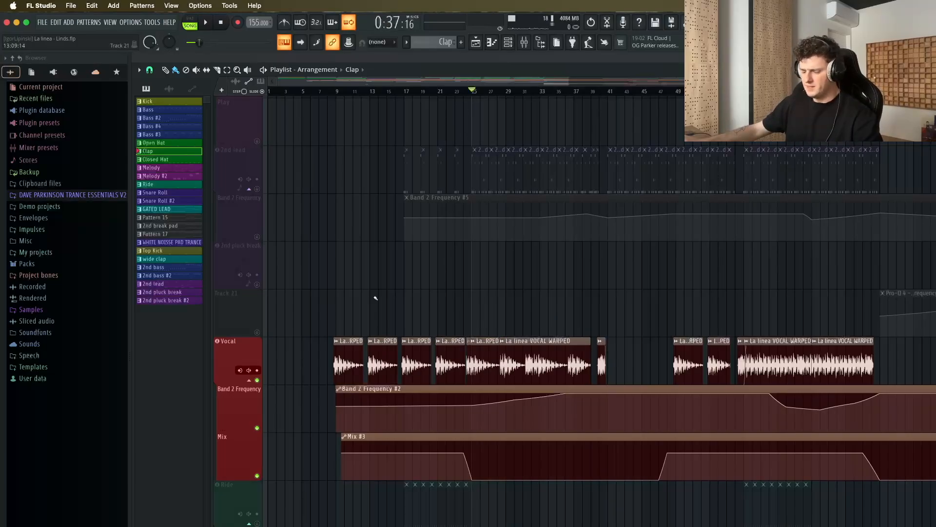
scroll(531, 320, up, 6)
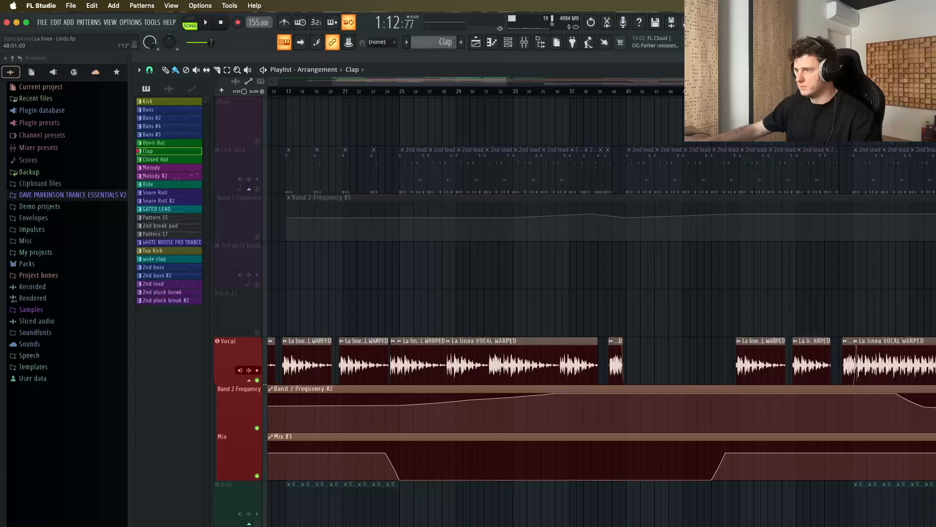
key(space)
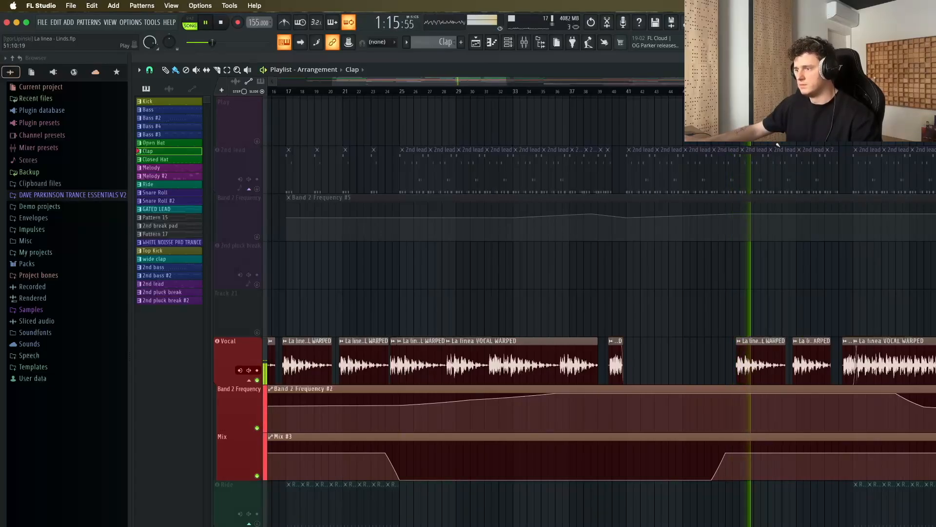
scroll(820, 247, up, 5)
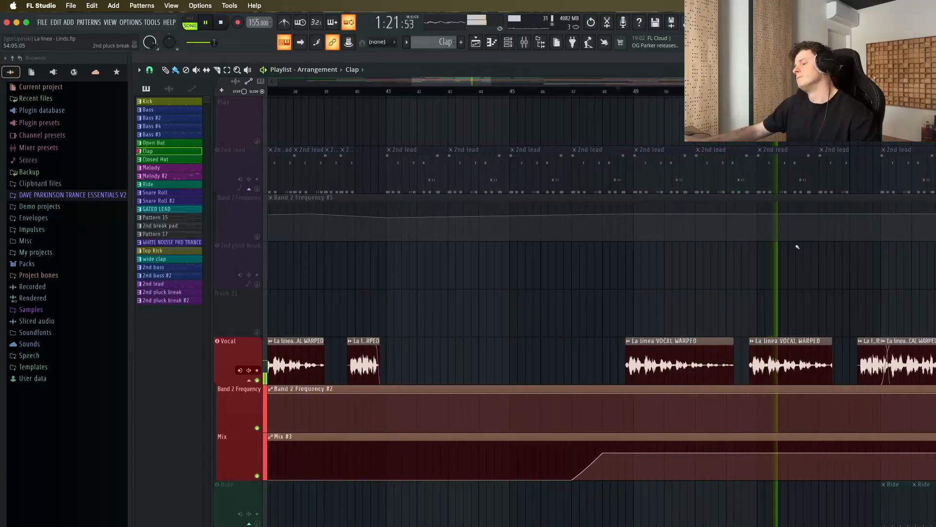
key(space)
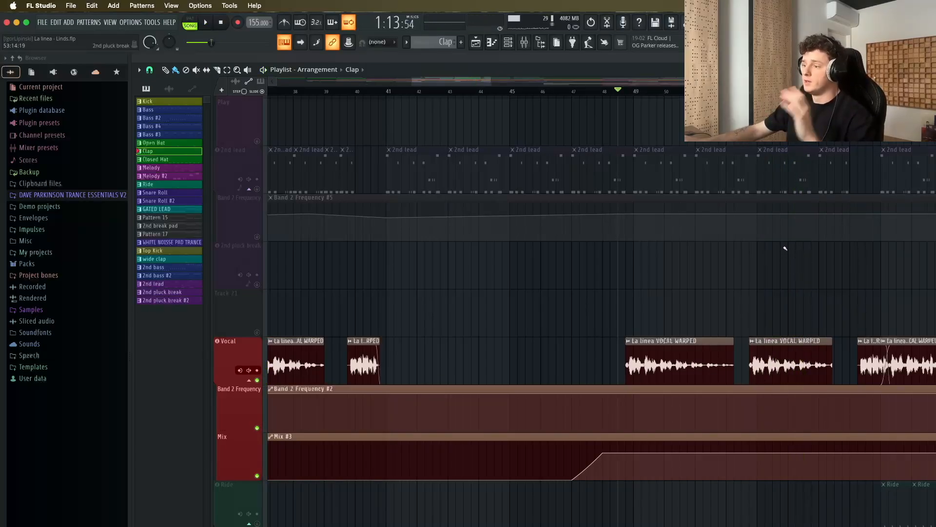
Step: Select the Vocal channel in the mixer and open its soothe2 effect
click(524, 43)
click(362, 200)
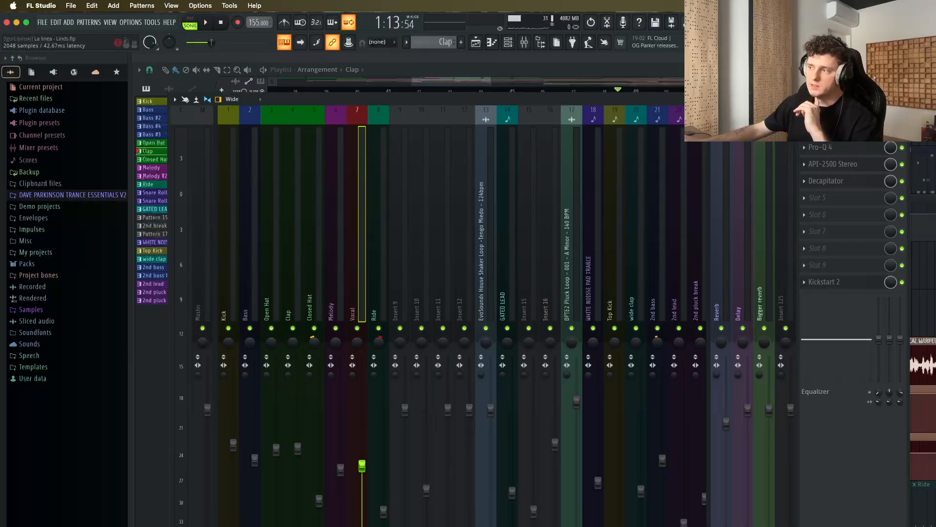
click(824, 131)
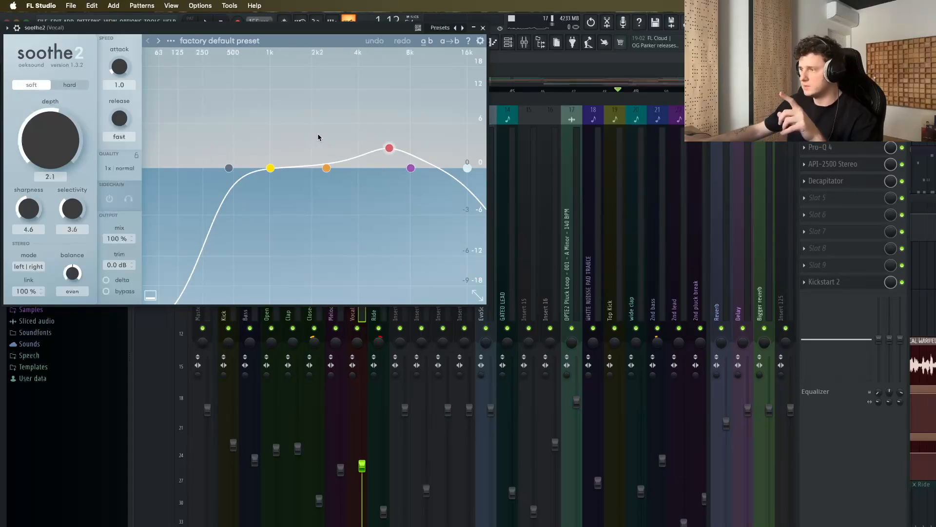
Step: Disable Pro-Q 4, API-2500 Stereo, Decapitator and Kickstart 2 on the Vocal channel, mute the Reverb channel, and reposition the soothe2 window
click(903, 148)
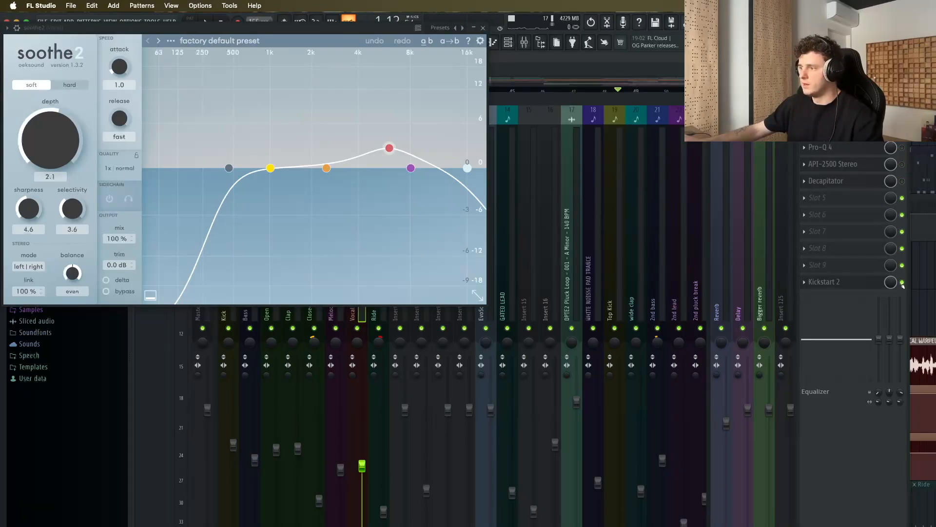
click(722, 328)
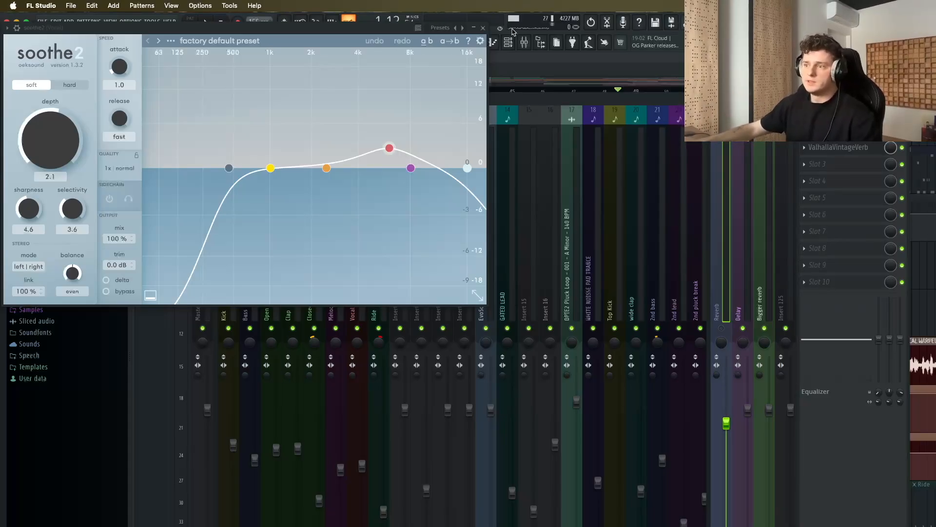
drag(350, 29, 554, 155)
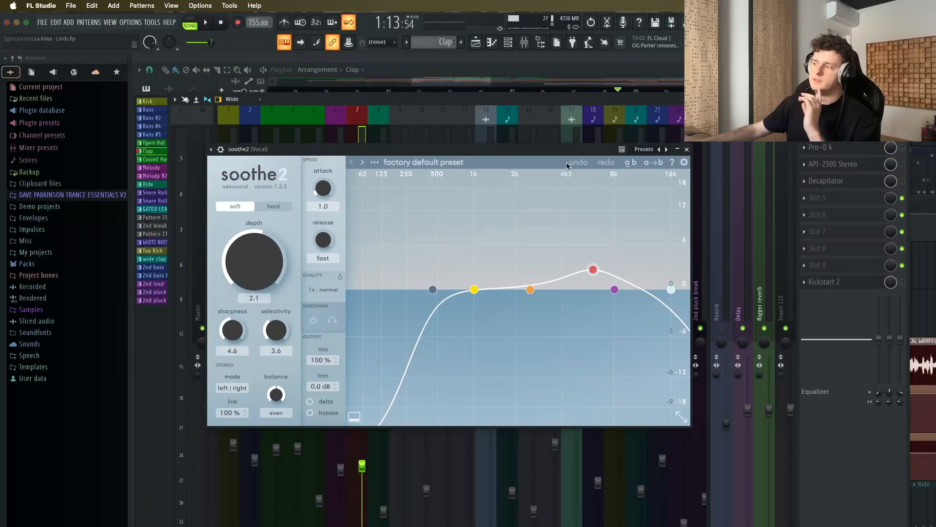
drag(568, 150, 543, 145)
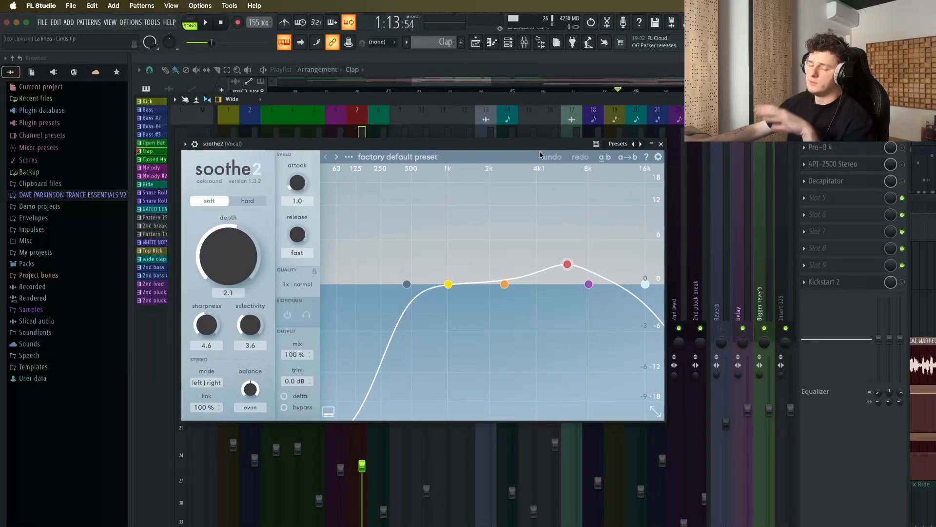
drag(551, 146, 531, 140)
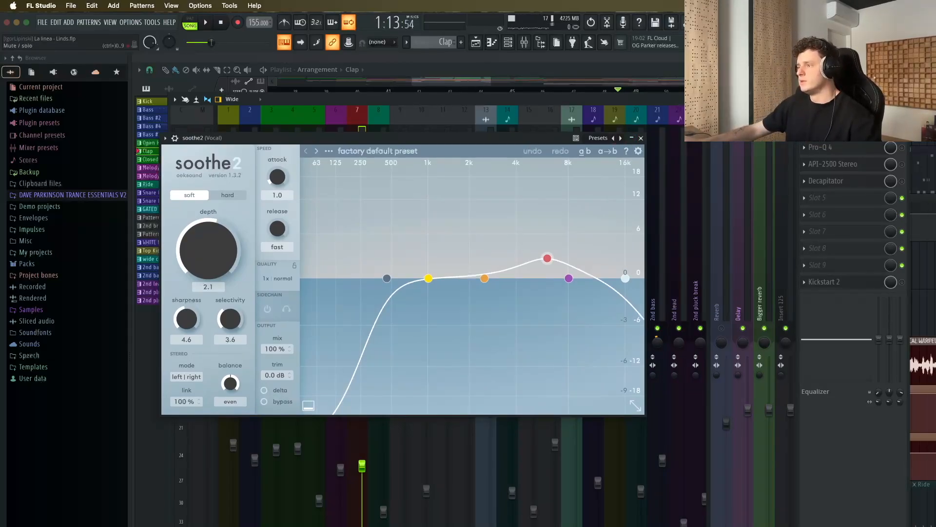
Step: Enable Pro-Q 4 and API-2500 Stereo on the Vocal channel, open API-2500 Stereo, and play the vocal
click(902, 130)
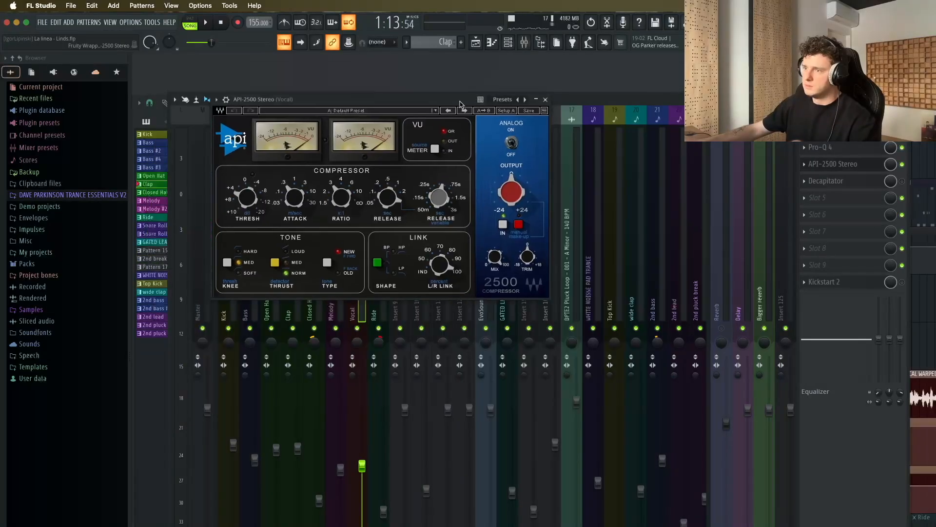
drag(462, 101, 563, 166)
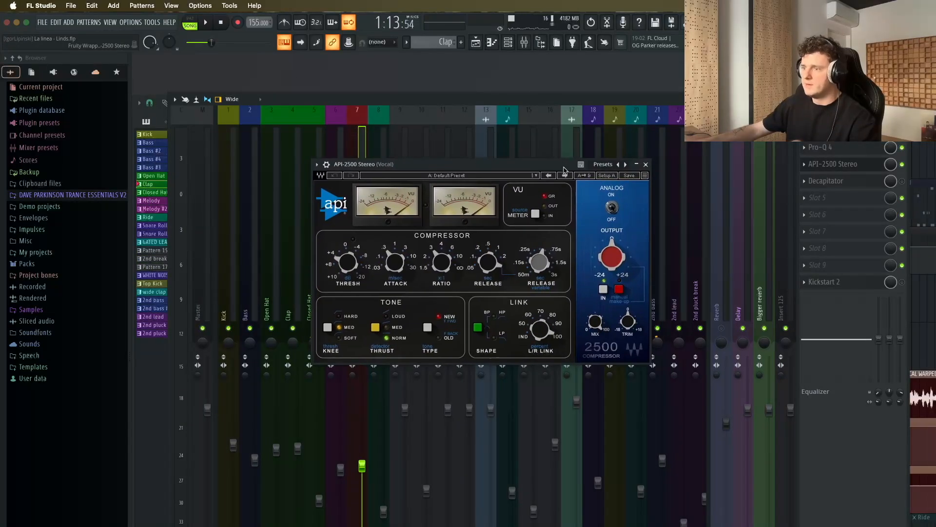
drag(505, 168, 472, 178)
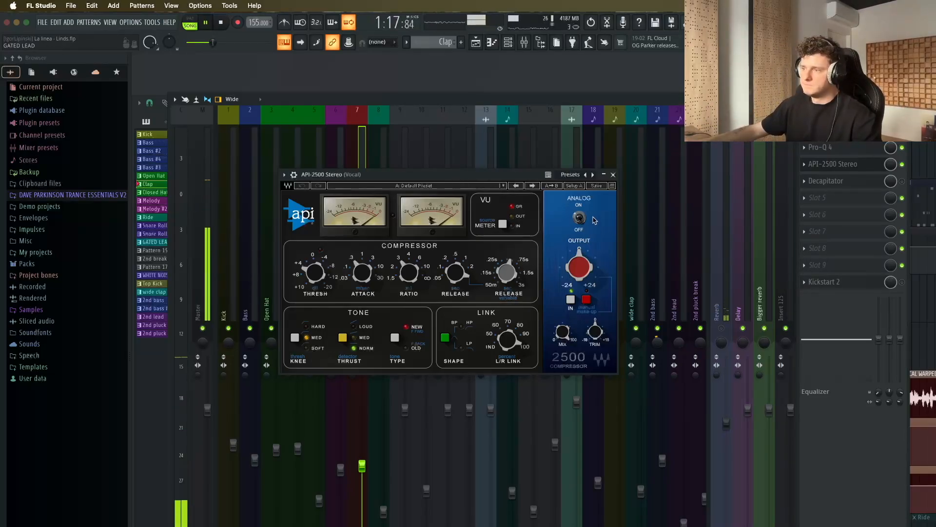
Step: Close API-2500 Stereo, enable and open Decapitator on the Vocal channel, and play the vocal through it
key(space)
click(613, 174)
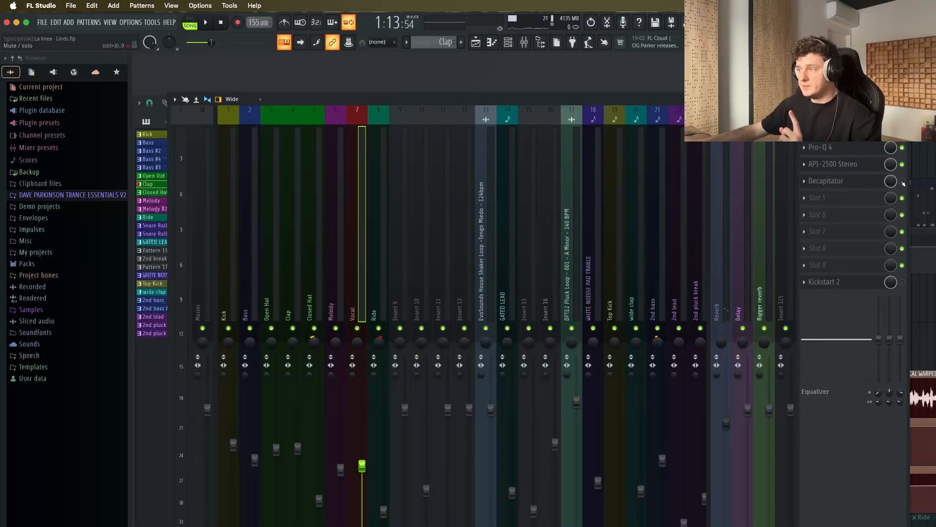
click(825, 180)
drag(225, 70, 465, 173)
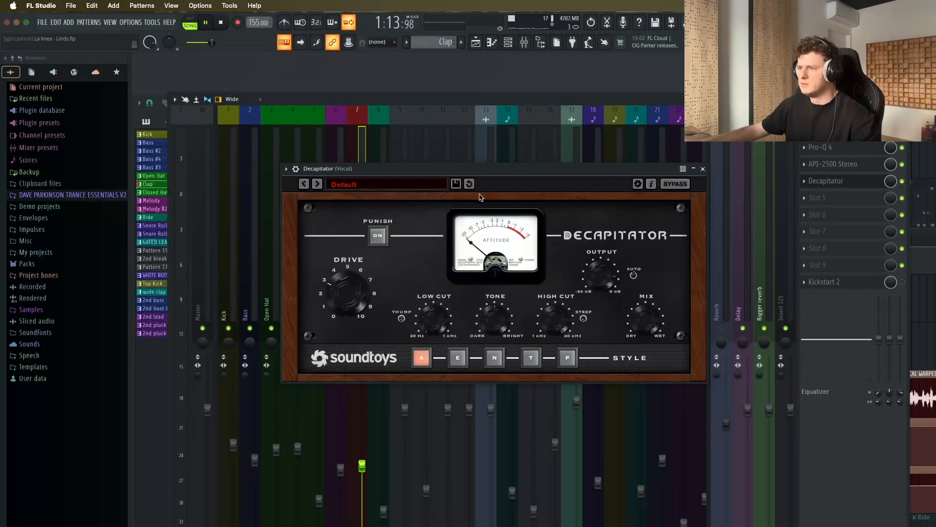
key(space)
key(space)
key(space)
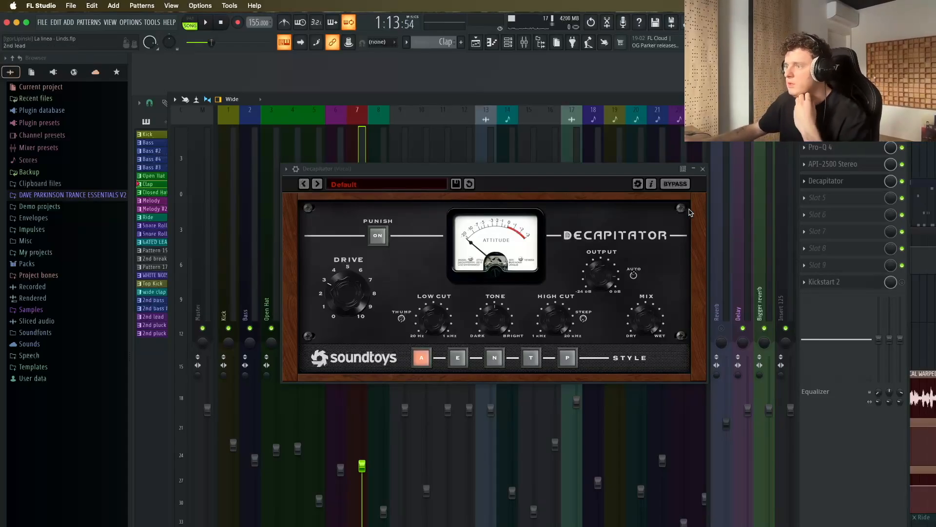
Step: Replace the Decapitator window with Kickstart 2, enable Kickstart 2 on the Vocal channel, and audition the vocal
click(703, 168)
click(838, 283)
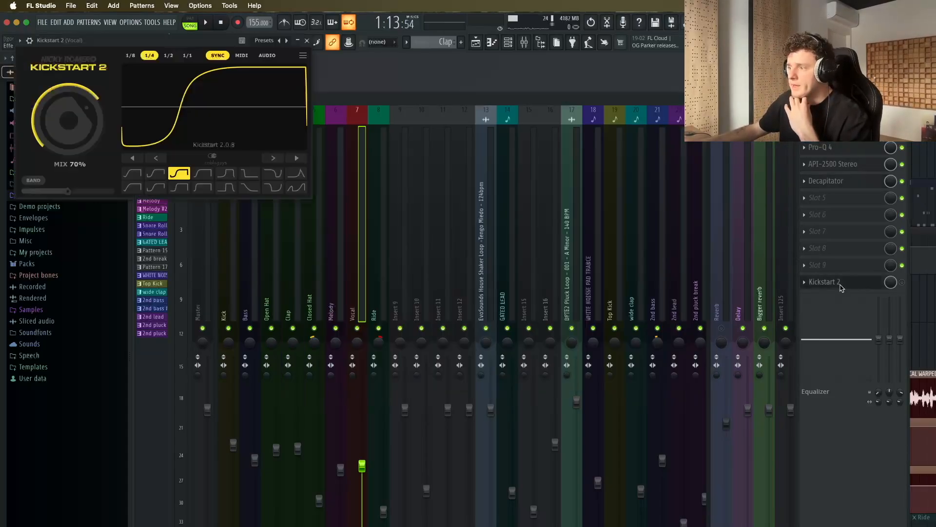
drag(210, 44, 464, 195)
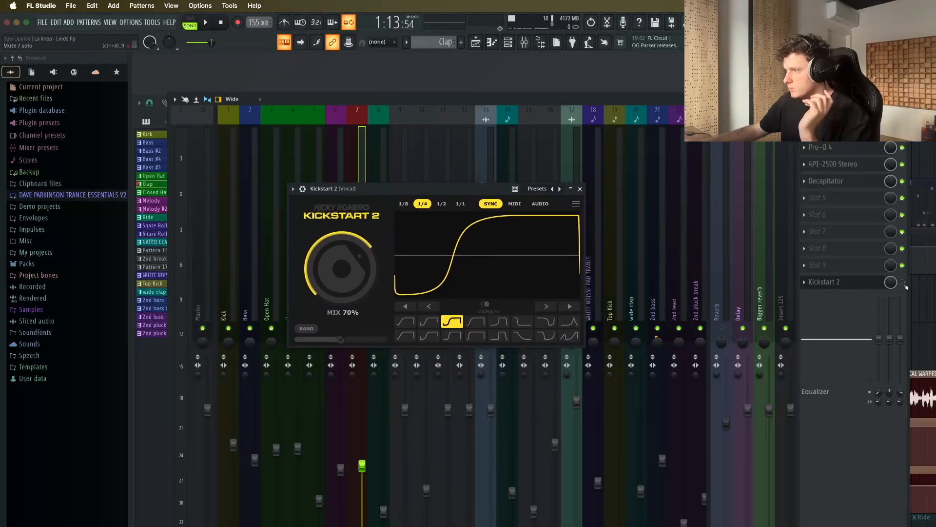
key(space)
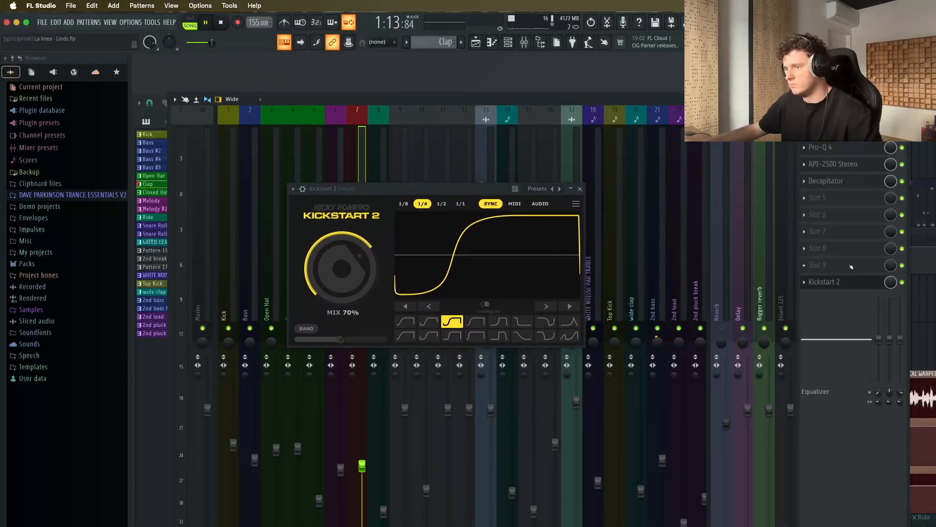
click(580, 190)
key(space)
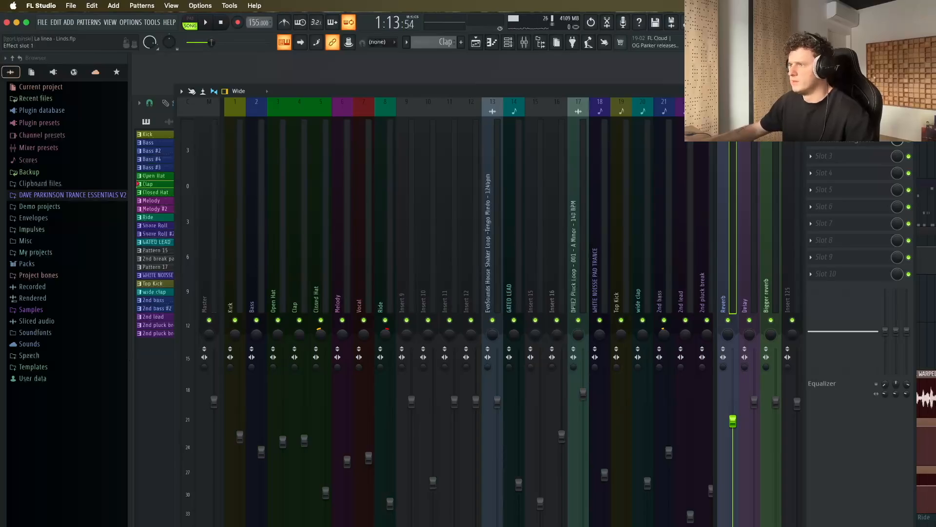
Step: Unmute the Reverb channel, inspect its effect, and audition the vocal with the reverb
click(852, 138)
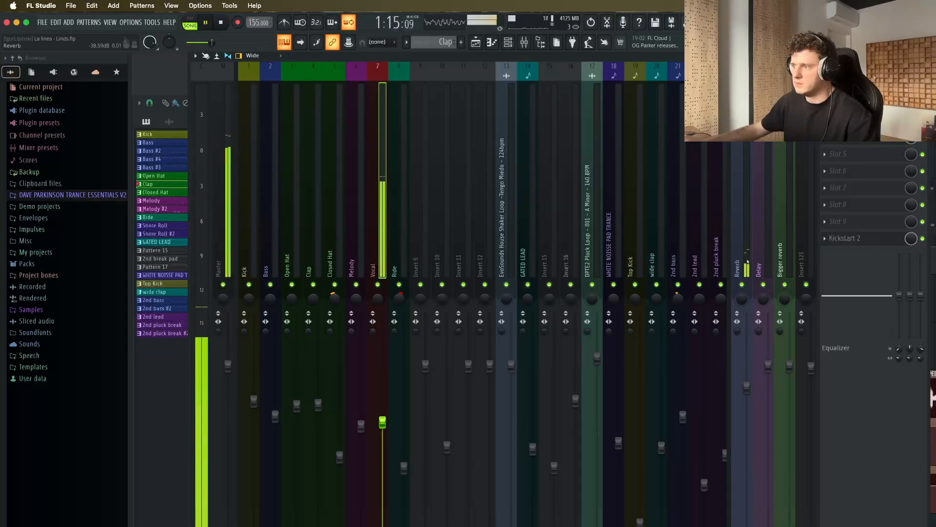
click(744, 250)
key(space)
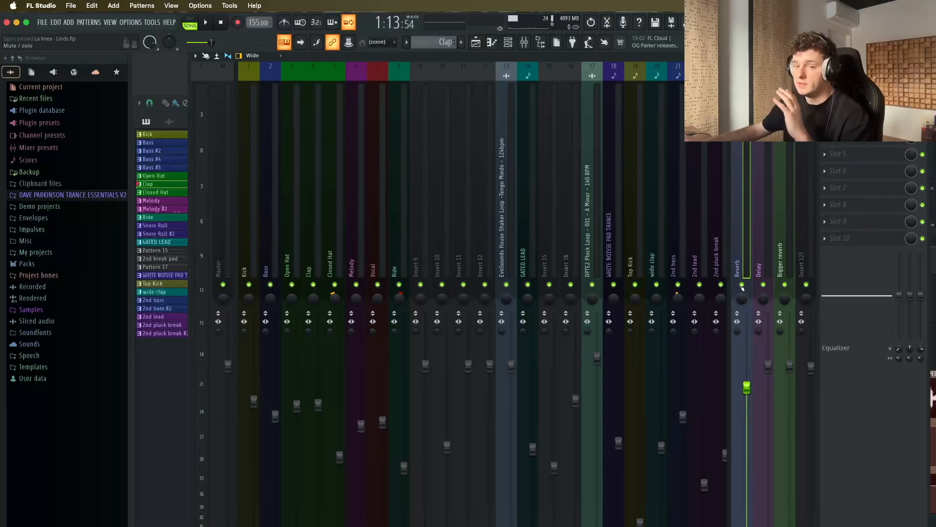
Step: Return to the playlist, solo the Melody and 2nd lead tracks, and set the playhead to bar 41
key(F9)
scroll(644, 218, down, 2)
scroll(446, 123, right, 3)
scroll(446, 123, left, 6)
click(418, 125)
click(501, 124)
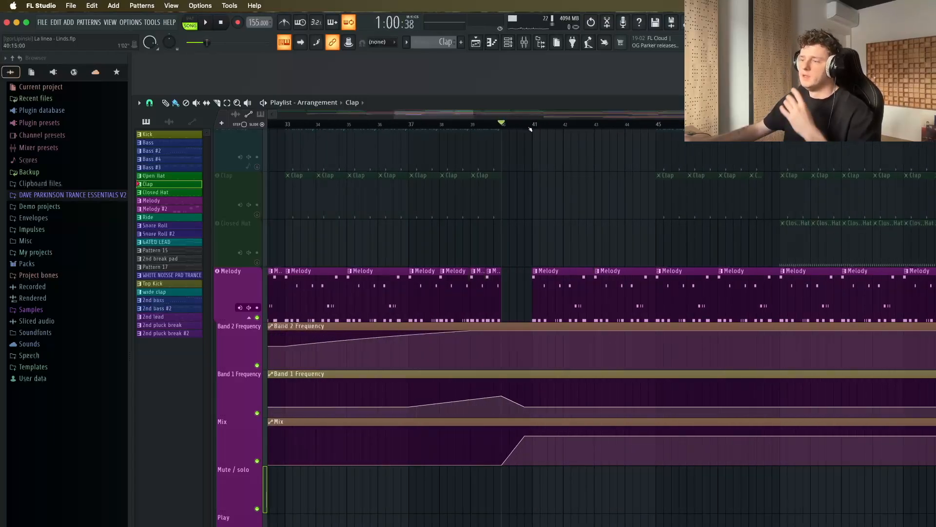
click(547, 126)
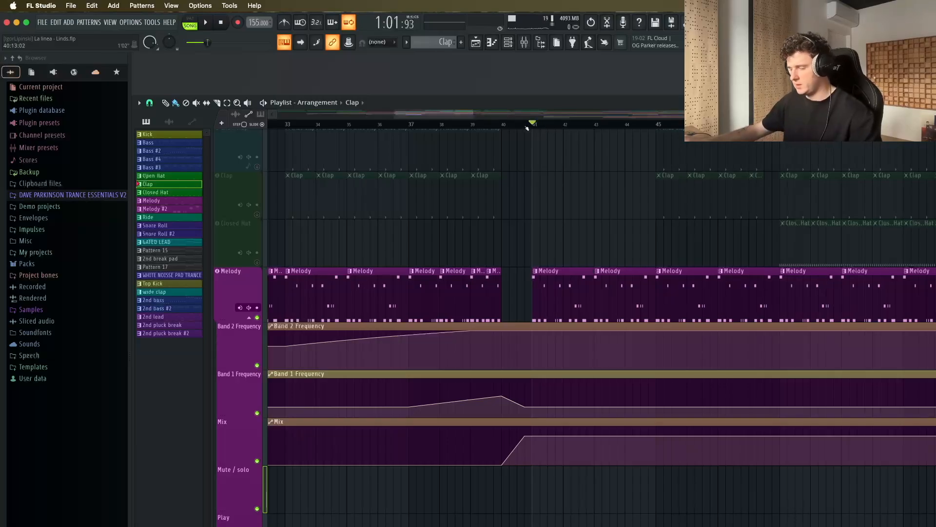
Step: Look through the melody and 2nd lead tracks with their automation lanes and play them from bar 41
scroll(527, 128, down, 5)
scroll(612, 219, up, 1)
scroll(625, 239, up, 5)
scroll(628, 247, down, 8)
scroll(456, 403, down, 11)
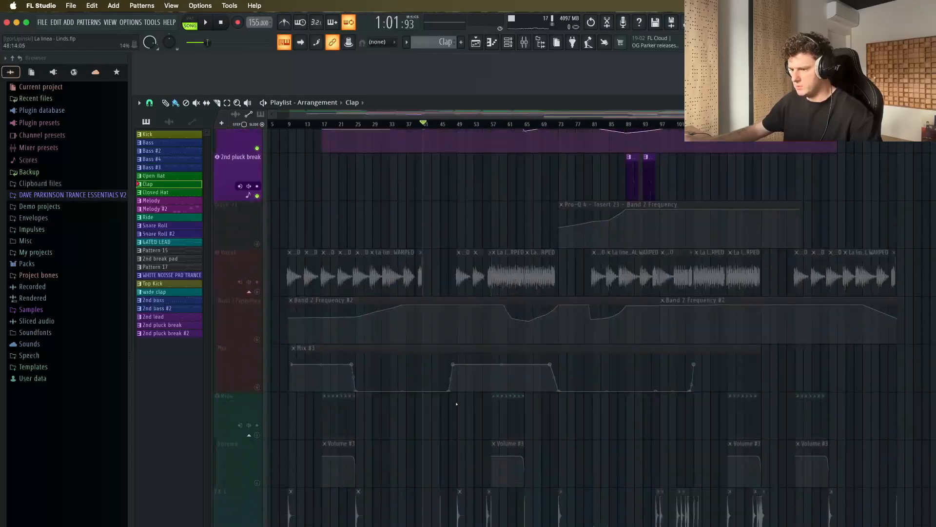
scroll(457, 404, up, 6)
scroll(417, 213, up, 3)
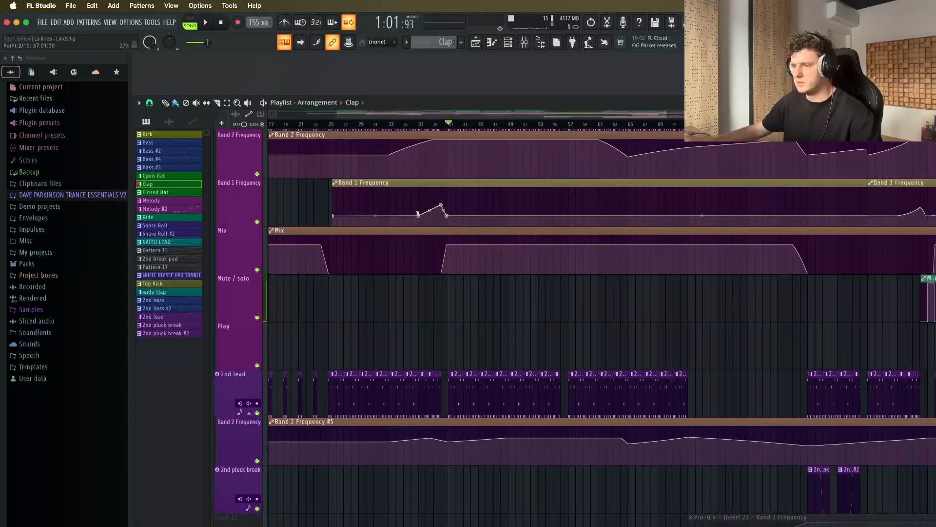
key(space)
click(525, 44)
click(525, 44)
scroll(479, 263, up, 6)
scroll(489, 361, up, 6)
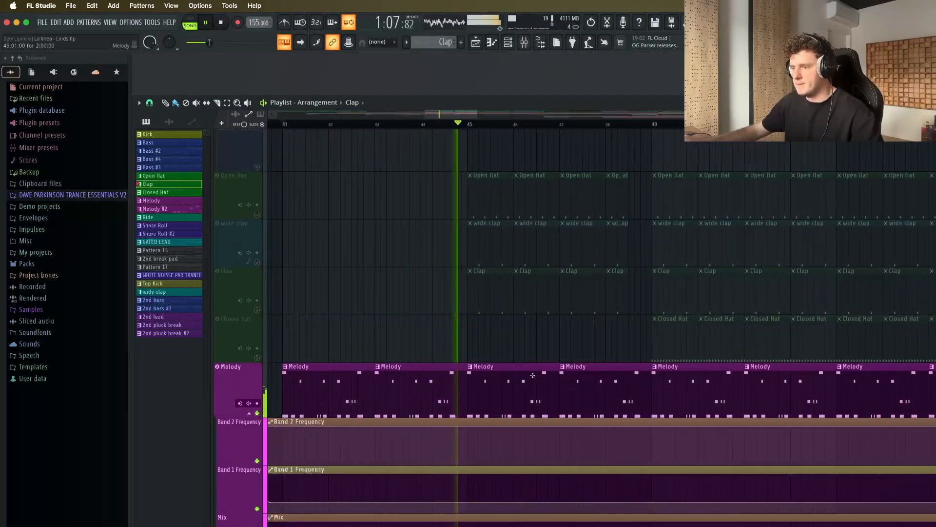
key(space)
Step: Open the Melody pattern in the piano roll, enlarge the view of its notes, and play it through
double_click(533, 371)
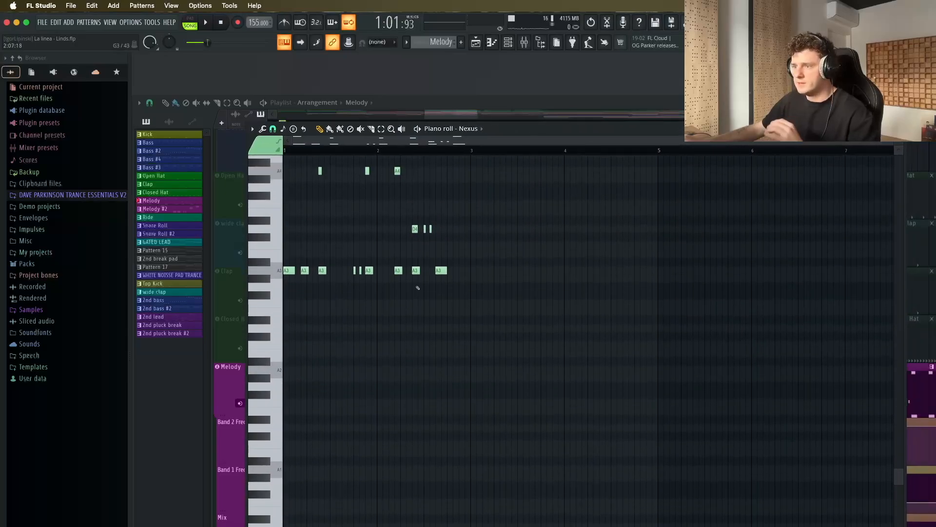
scroll(334, 252, up, 5)
scroll(369, 143, up, 5)
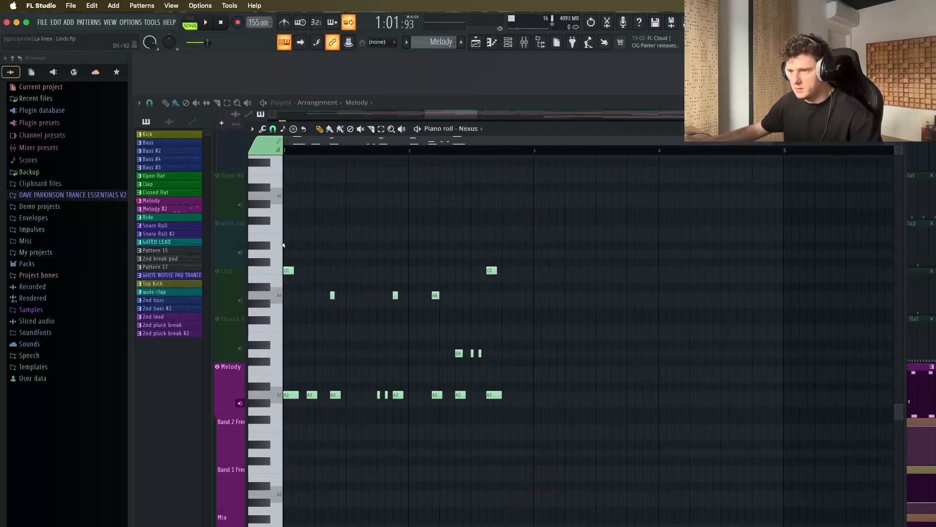
drag(369, 143, 30, 160)
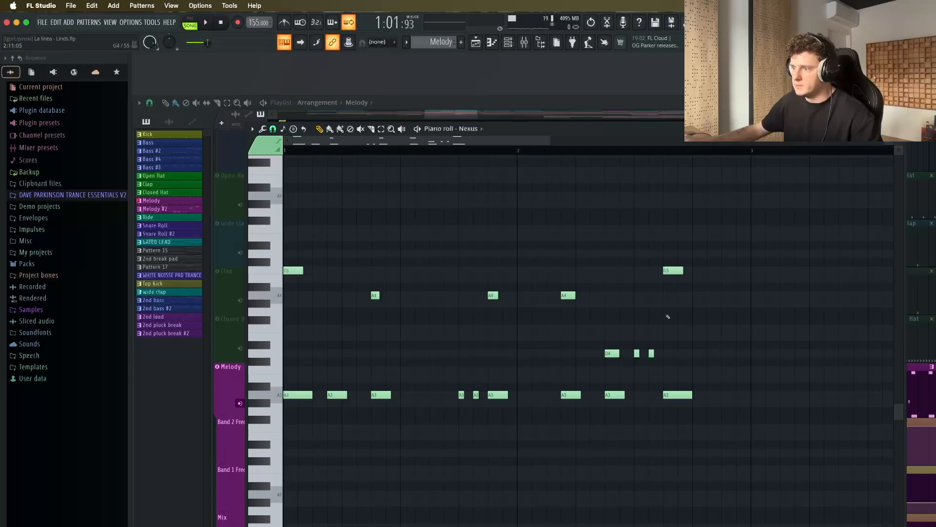
key(space)
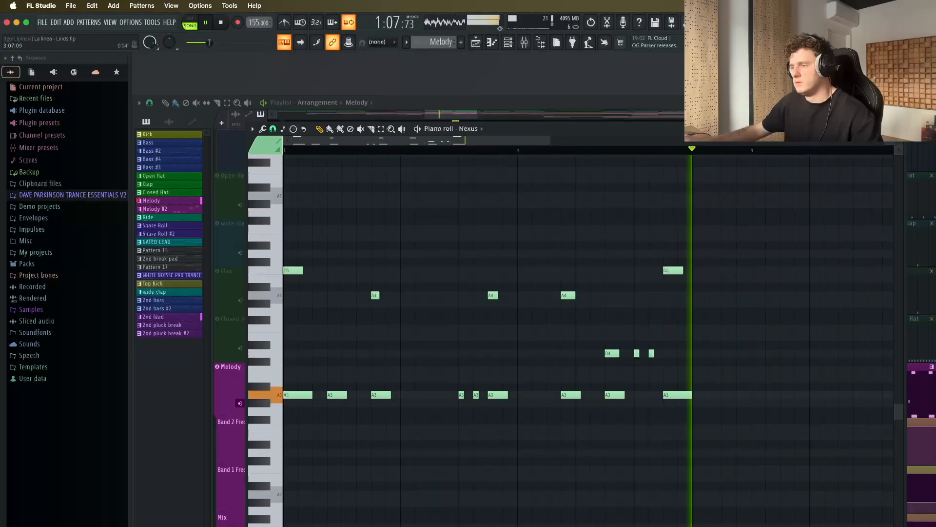
key(space)
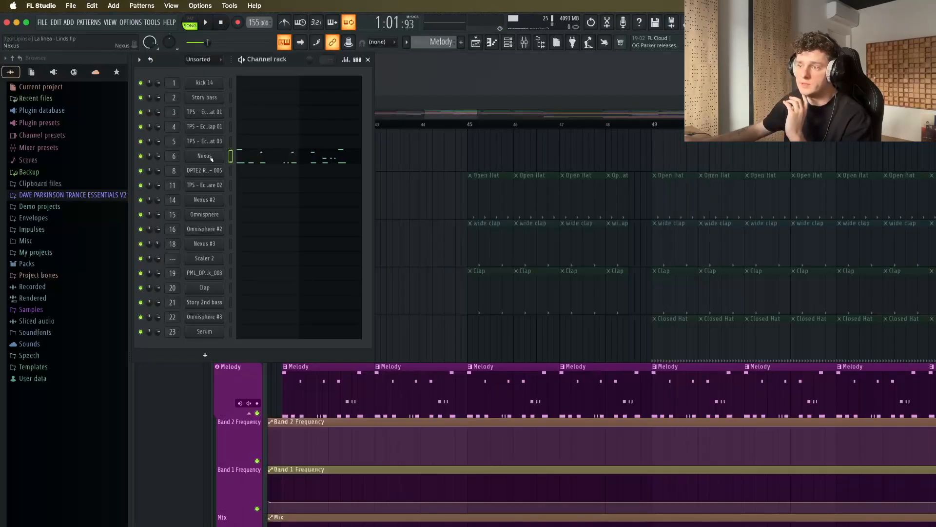
Step: Open the Melody pattern's Nexus instrument, examine its preset and modifiers, and close it along with the channel rack
click(205, 156)
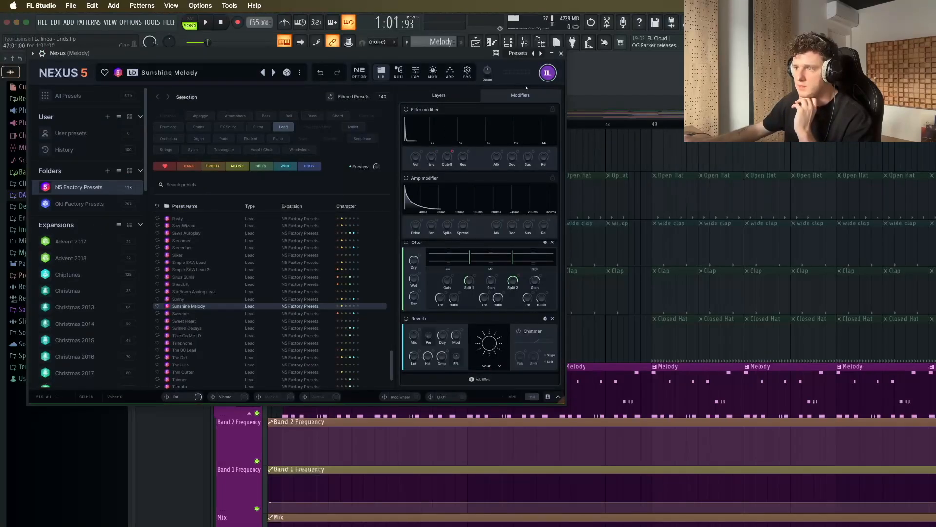
drag(421, 53, 696, 157)
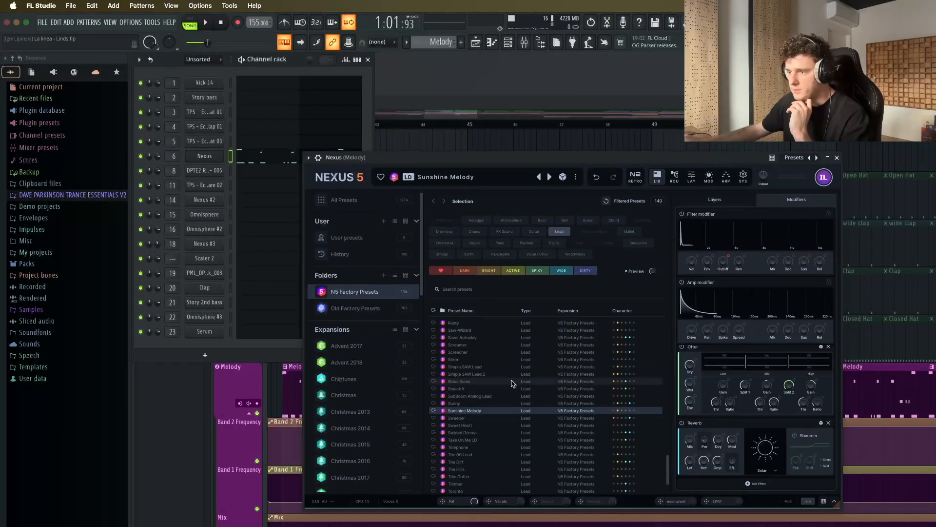
click(368, 59)
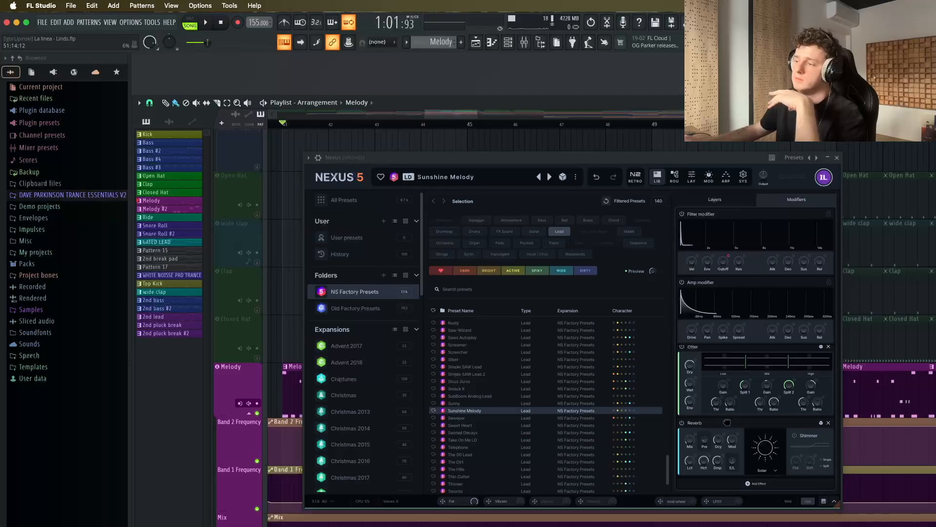
click(836, 158)
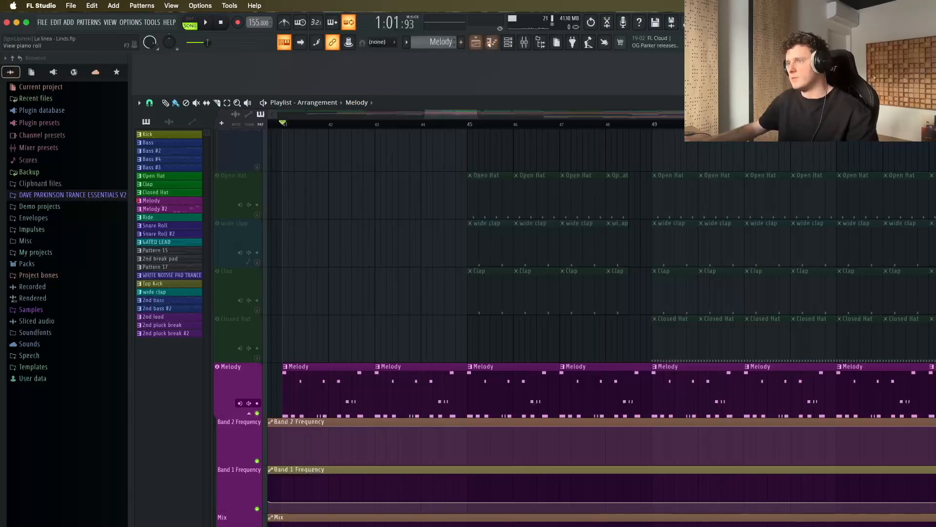
Step: Solo the 2nd lead track and unmute the Band 2 Frequency and 2nd pluck break tracks below it
scroll(349, 372, down, 10)
scroll(321, 357, up, 6)
right_click(258, 317)
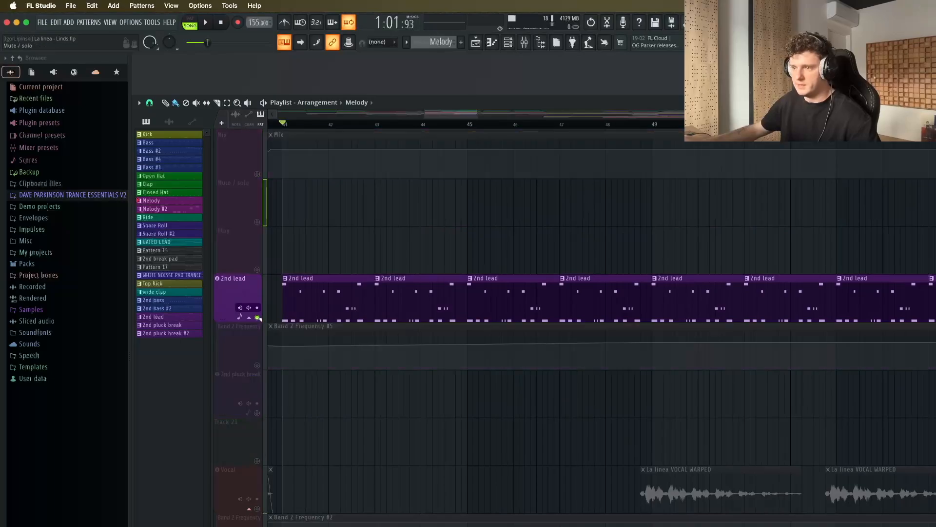
click(257, 364)
click(257, 412)
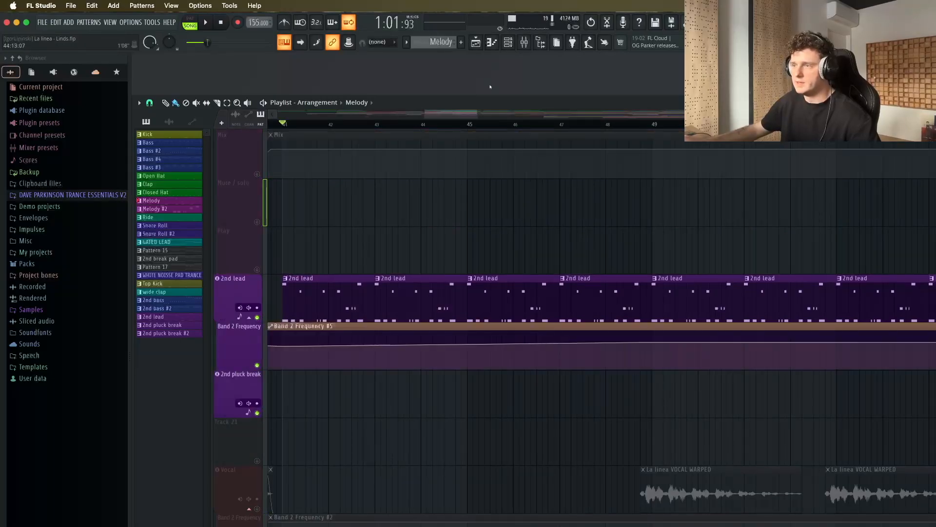
Step: Play the soloed 2nd lead and inspect the patch in its Omnisphere #3 instrument
click(508, 43)
key(space)
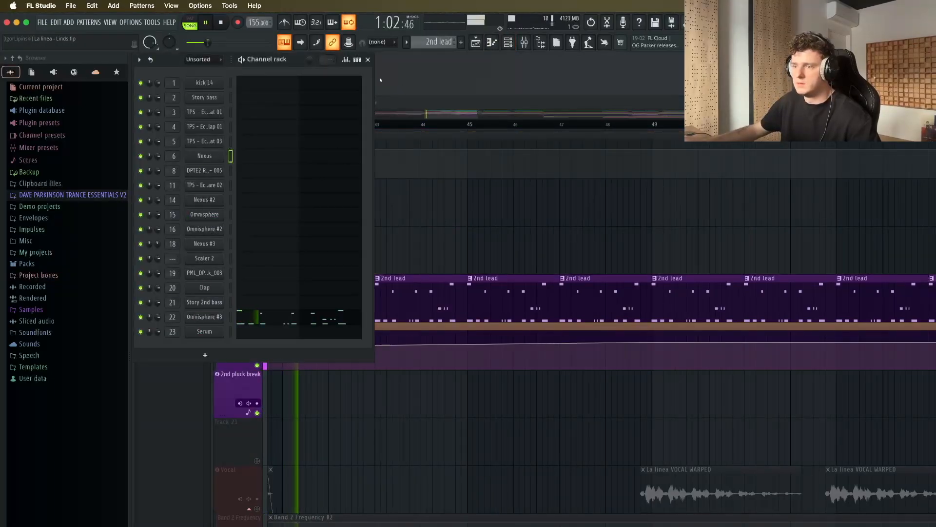
click(380, 79)
click(510, 43)
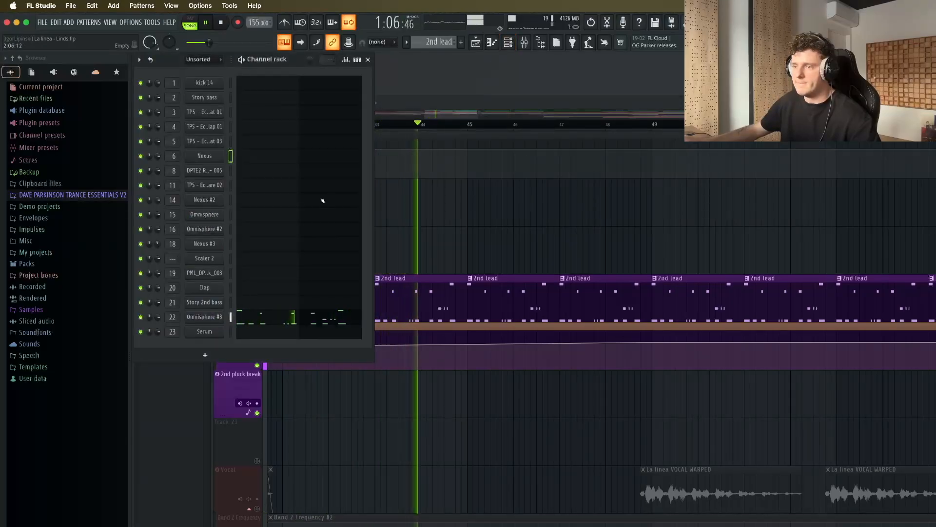
key(space)
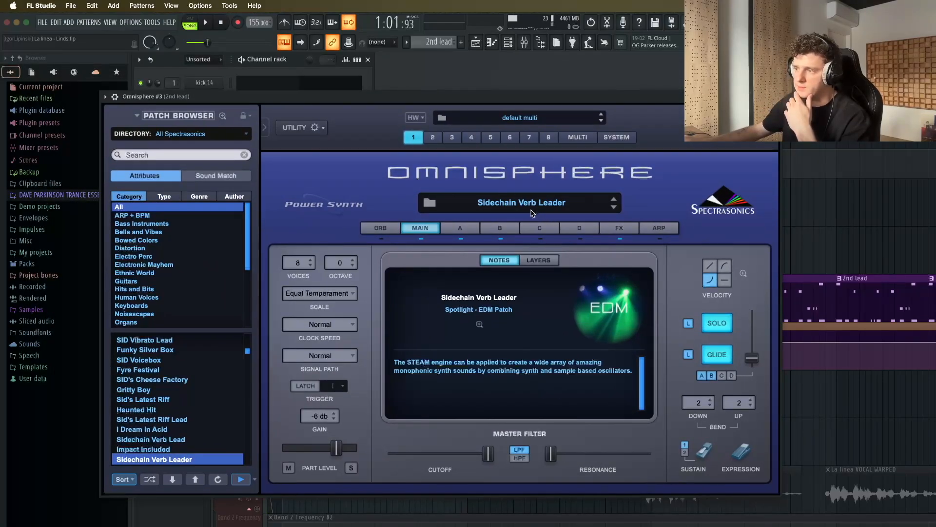
drag(481, 102, 555, 141)
click(848, 137)
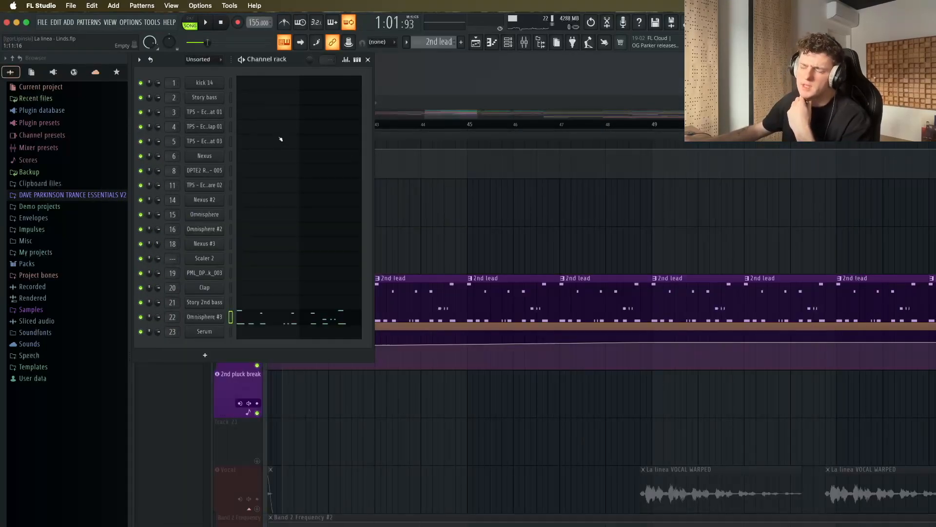
Step: Select the Melody channel in the mixer and play the melody from bar 41
key(F9)
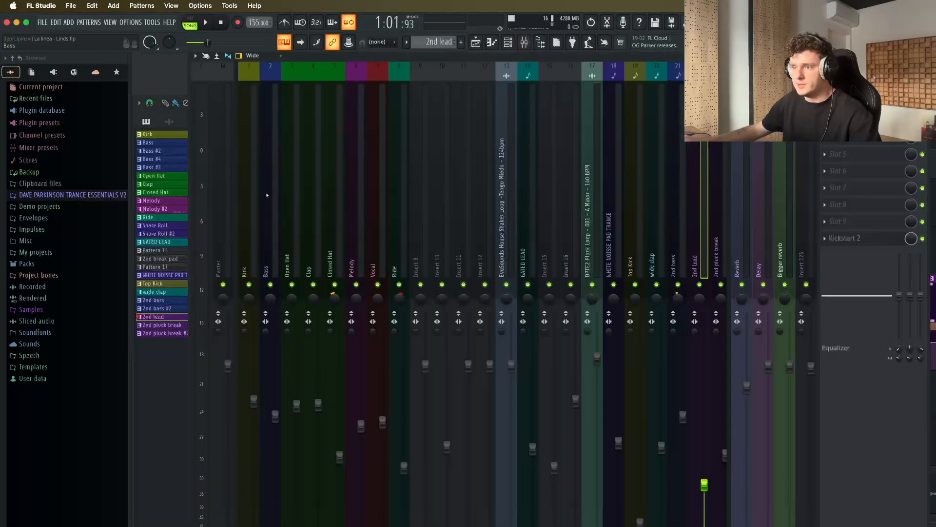
click(267, 193)
click(357, 176)
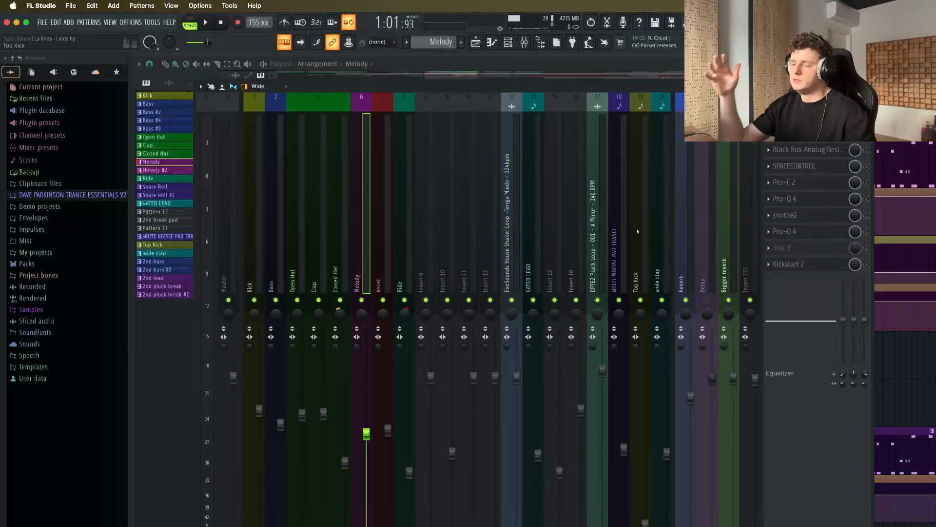
key(space)
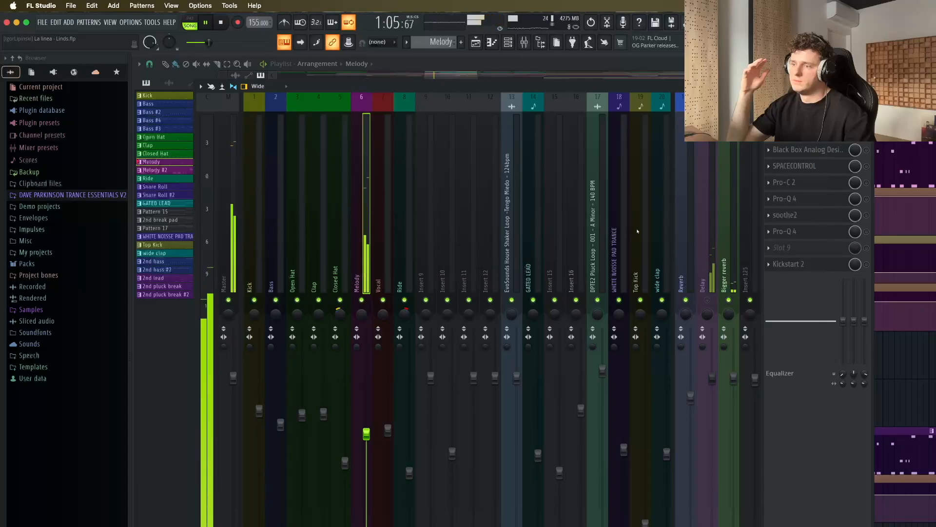
key(space)
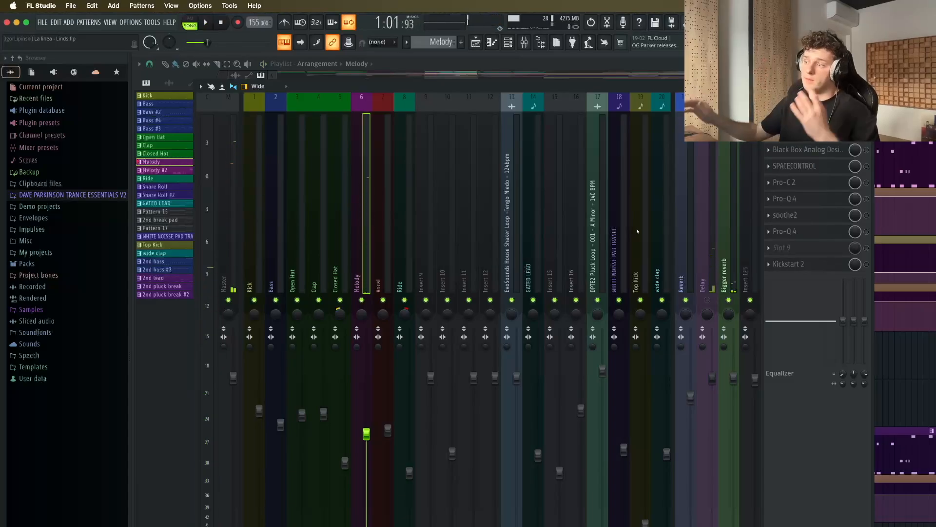
Step: Mute the Delay channel, open OTT on the Melody channel, and play the melody through it
click(707, 300)
click(795, 133)
drag(523, 141, 496, 143)
click(803, 128)
key(space)
key(space)
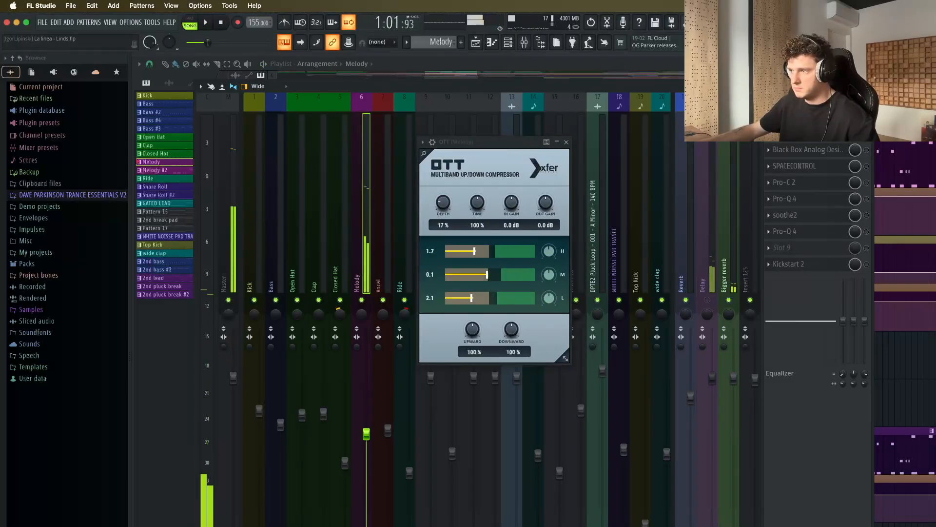
Step: Inspect Pro-Q 4 and the enabled Black Box Analog Design on the Melody channel, and close OTT and Pro-Q 4
click(806, 142)
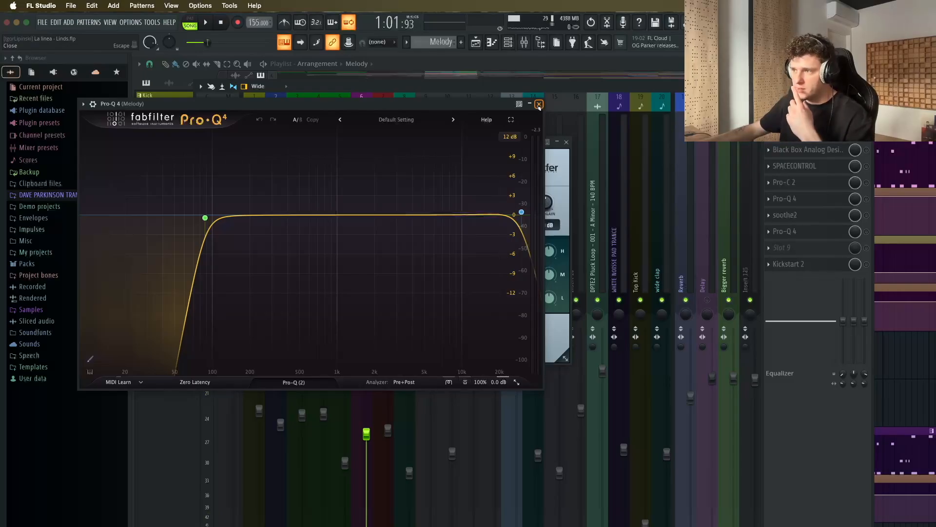
click(807, 149)
drag(472, 66, 730, 210)
click(567, 143)
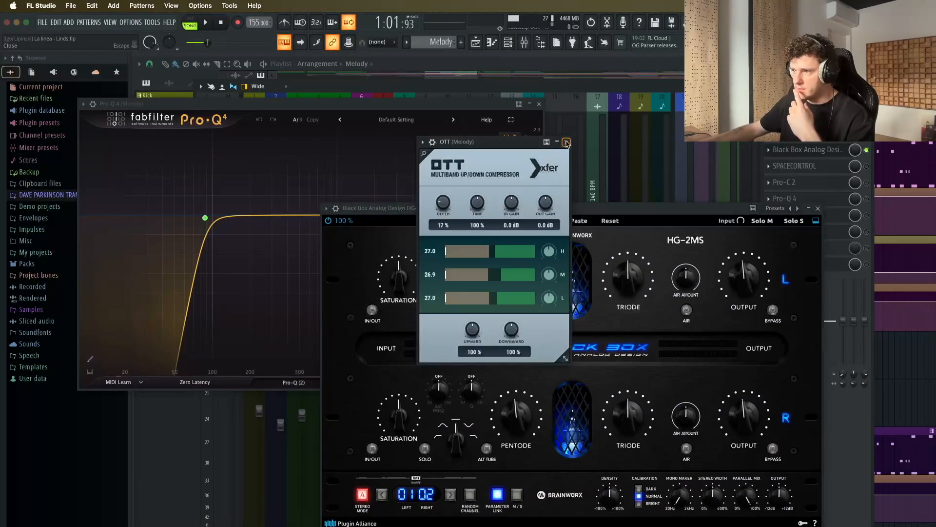
click(568, 142)
click(539, 104)
drag(655, 211, 604, 171)
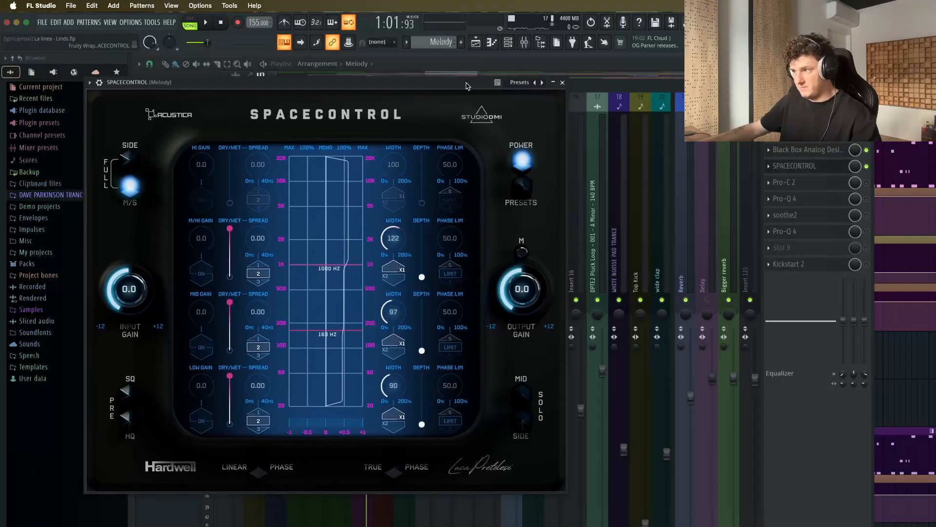
Step: Inspect SPACECONTROL and Pro-C 2 on the Melody channel, and enable the Pro-Q 4 that follows them
drag(466, 86, 571, 118)
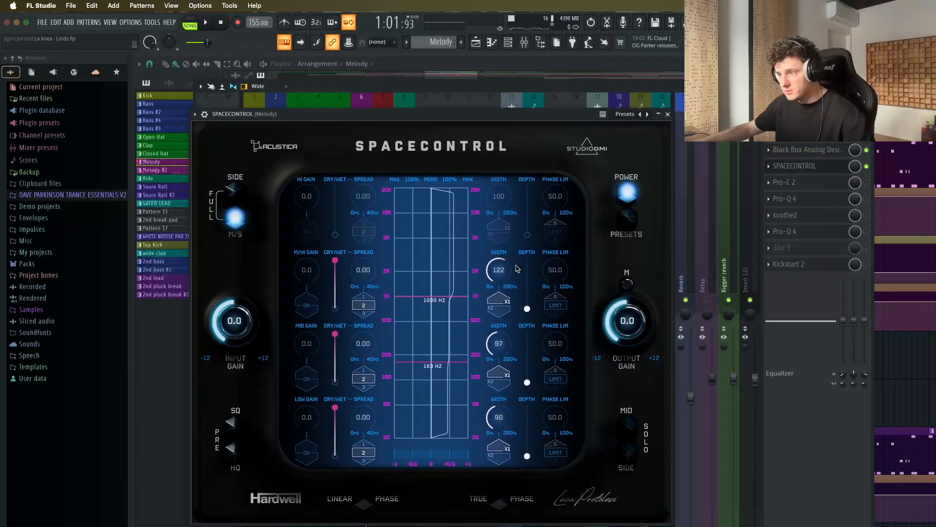
click(667, 113)
click(785, 182)
drag(314, 82, 557, 183)
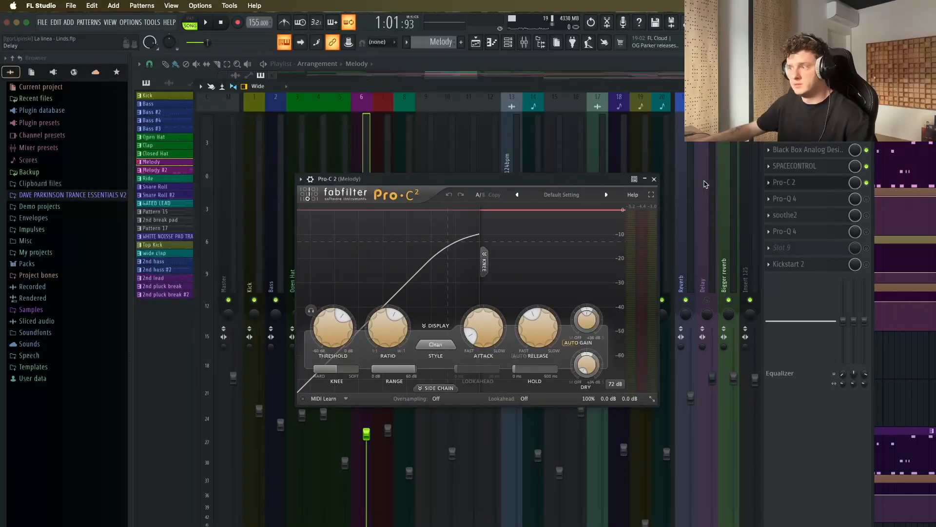
click(867, 199)
click(654, 179)
Step: Review the low cut in the Melody channel's second Pro-Q 4, and enable and inspect soothe2
drag(371, 83, 564, 154)
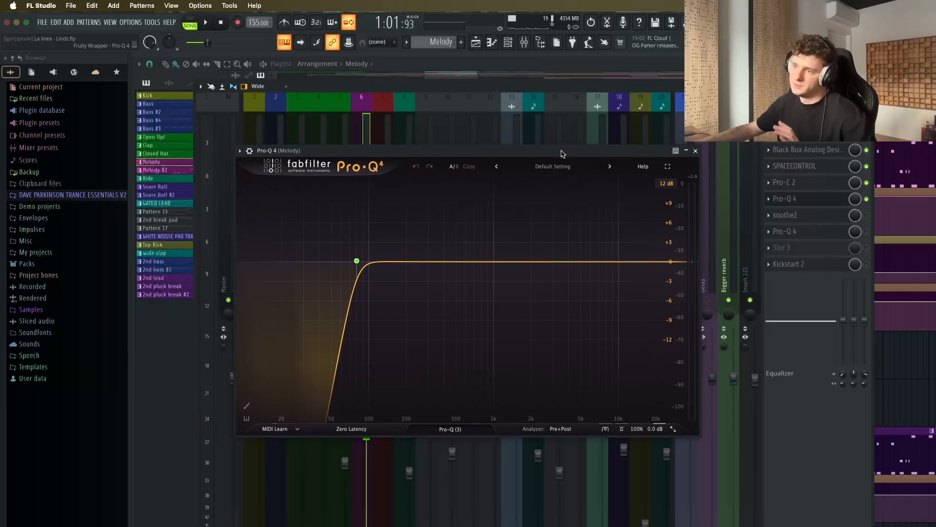
click(695, 150)
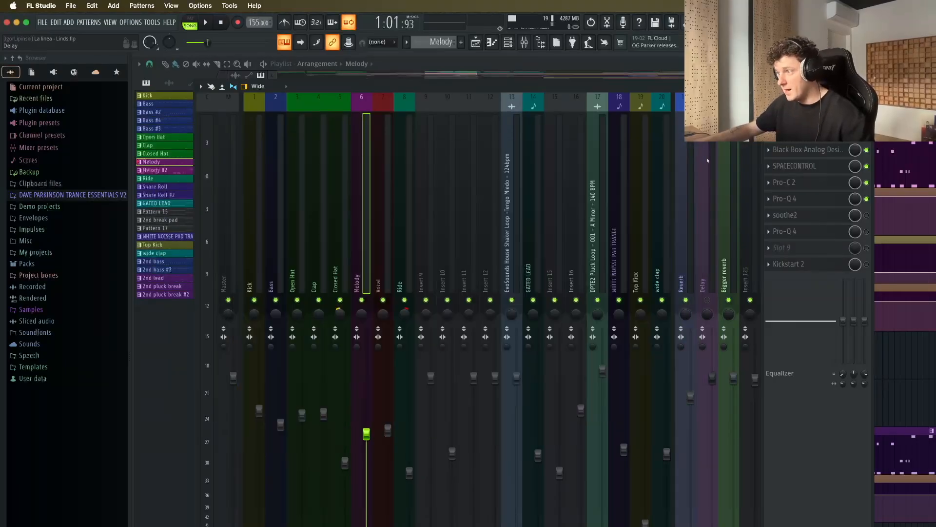
click(866, 215)
click(793, 215)
drag(327, 31, 496, 156)
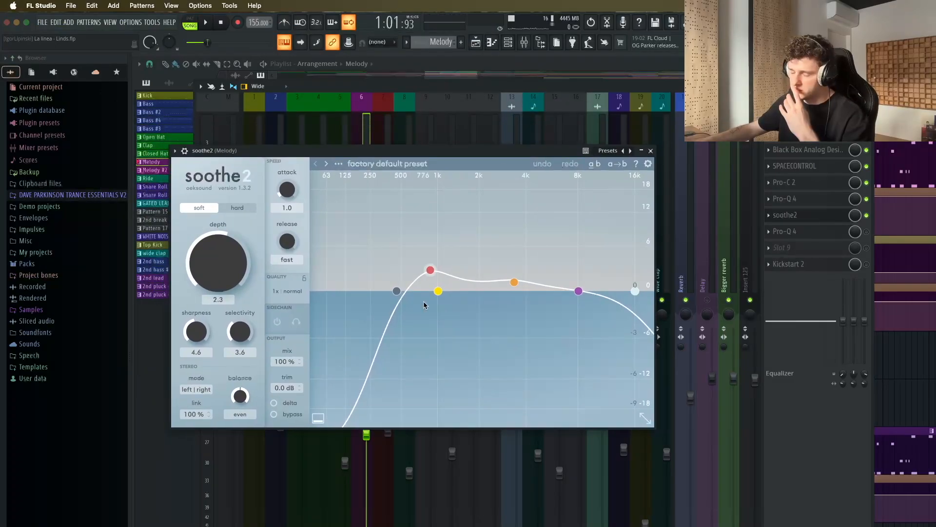
click(651, 151)
Step: Examine the Phone preset's EQ curve in the Melody channel's last Pro-Q 4
click(849, 233)
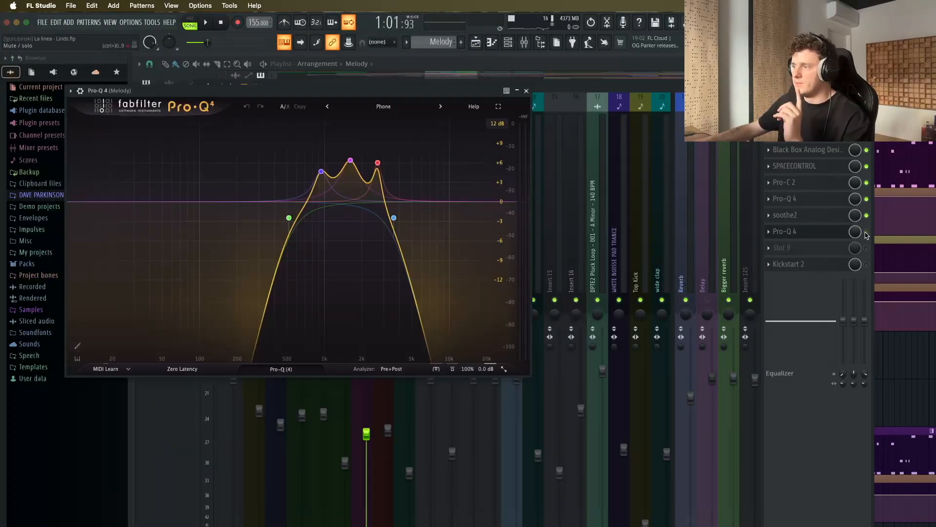
drag(343, 93, 544, 127)
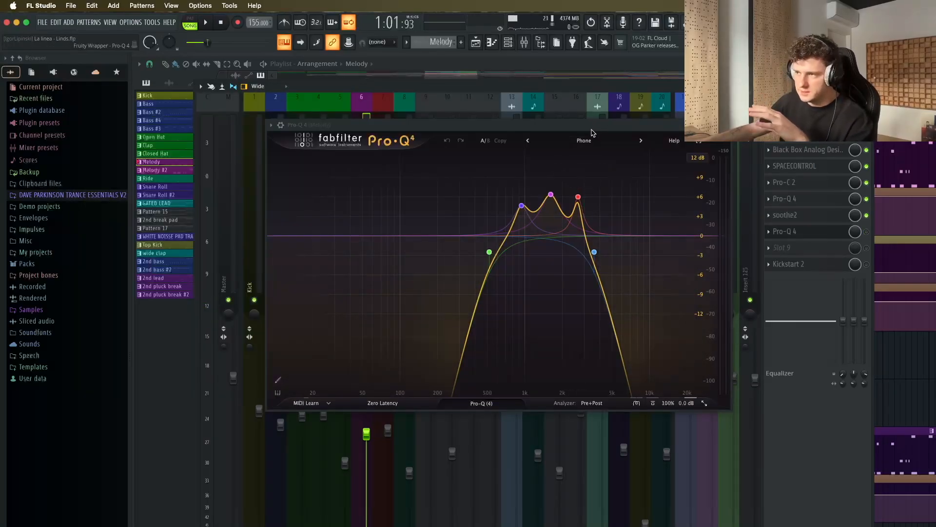
drag(587, 132, 582, 143)
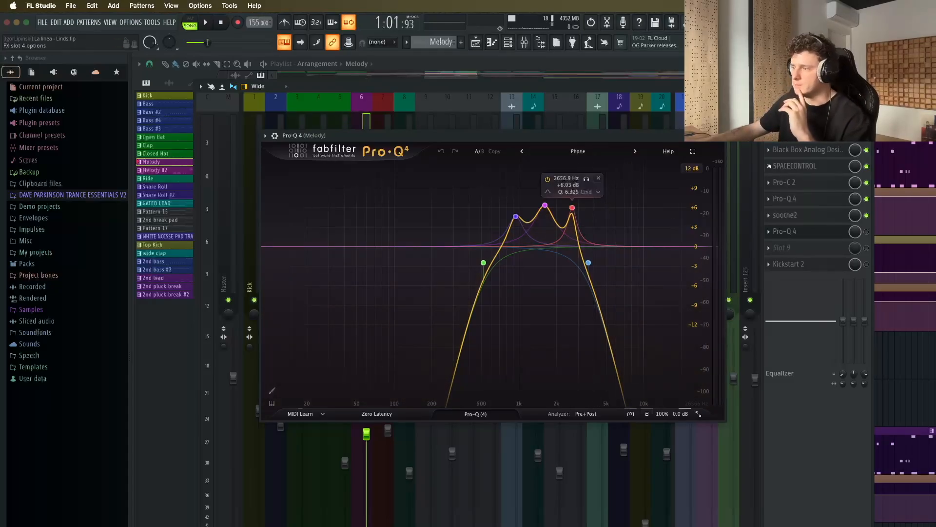
click(710, 135)
Step: Inspect Kickstart 2 on the Melody channel and play the melody with the sidechain effect enabled
click(834, 266)
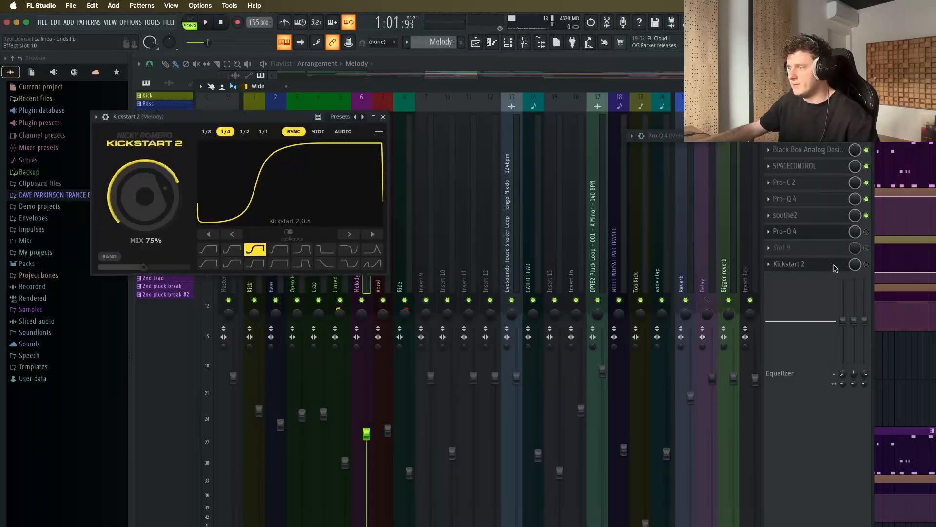
drag(293, 116, 602, 176)
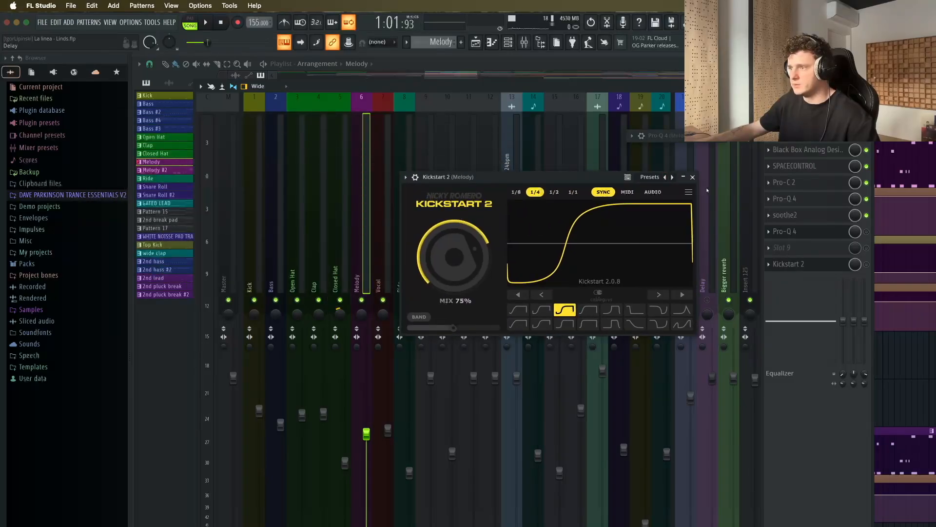
click(693, 177)
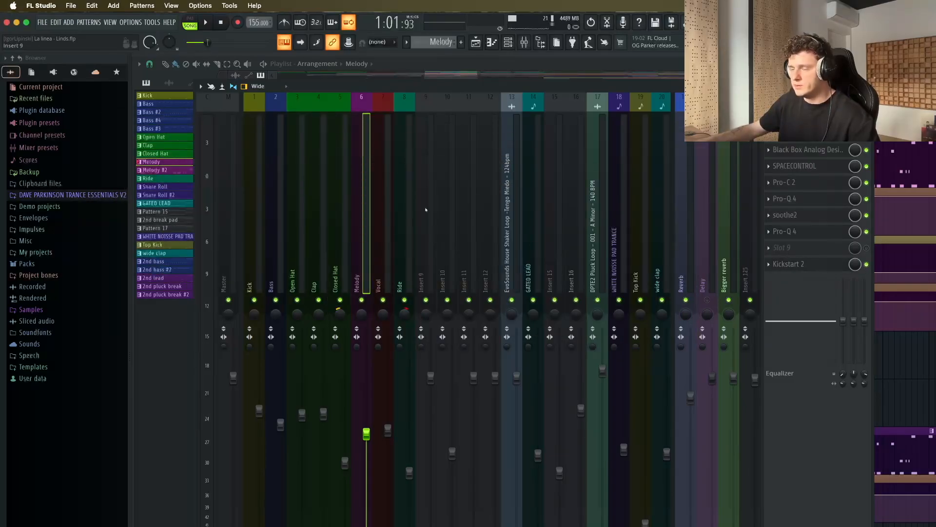
key(space)
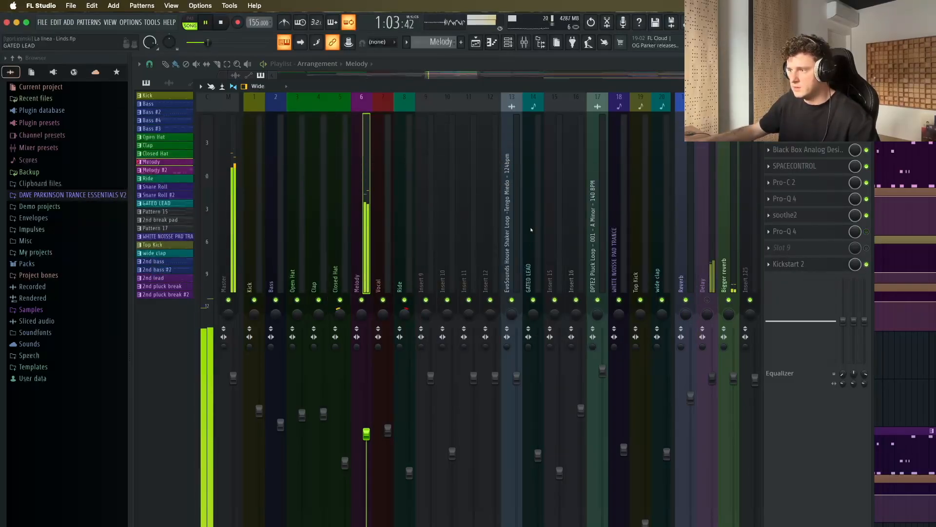
key(space)
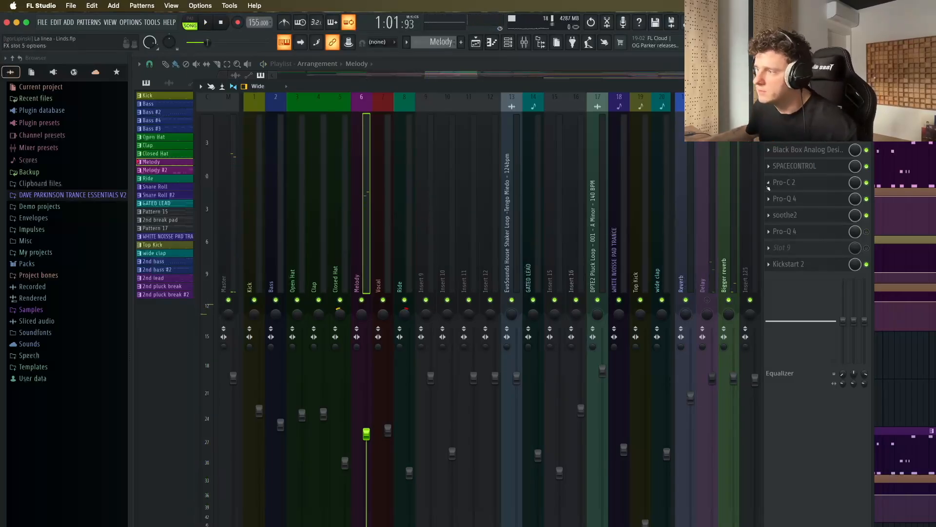
Step: Select the Delay channel in the mixer and inspect its H-Delay settings
click(709, 208)
click(366, 188)
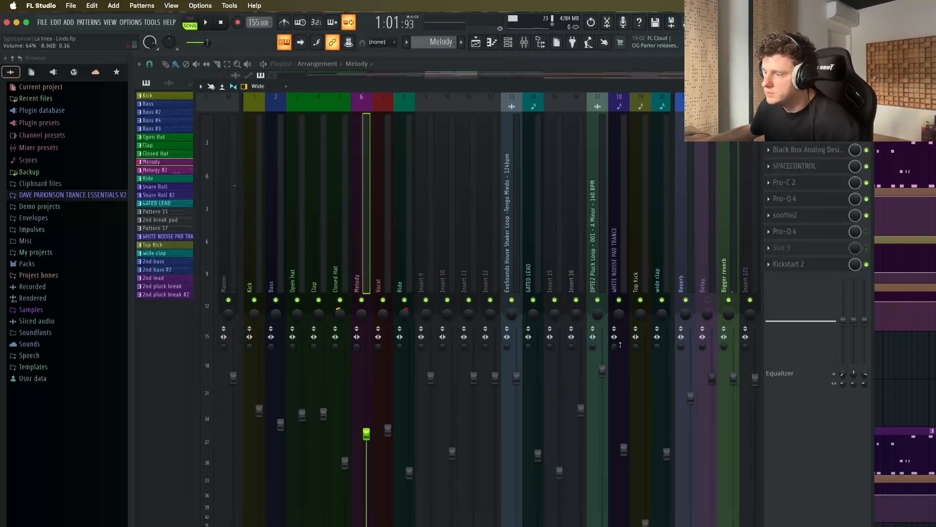
click(706, 264)
click(799, 117)
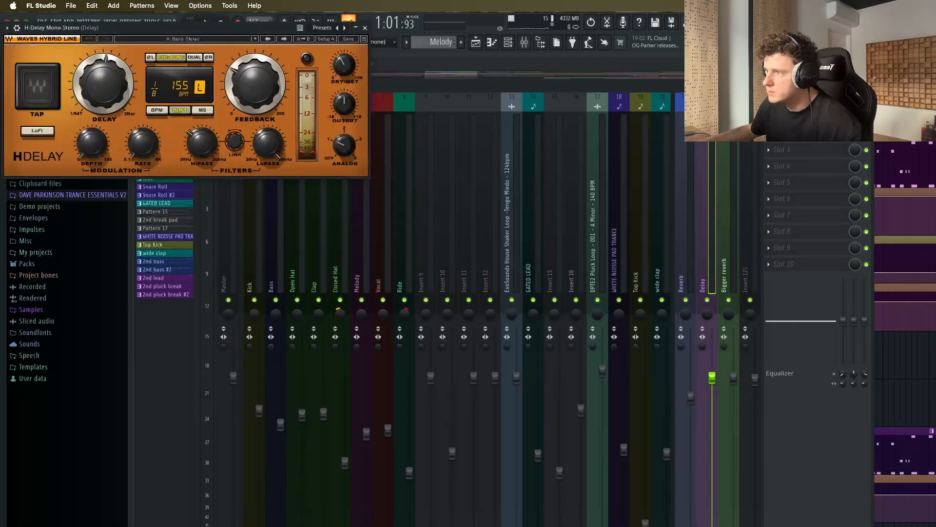
drag(203, 49, 549, 205)
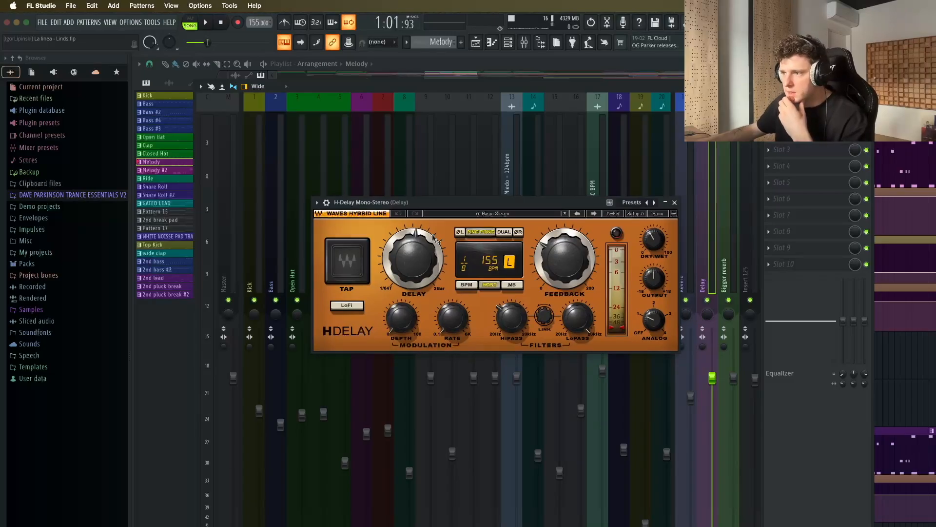
click(675, 203)
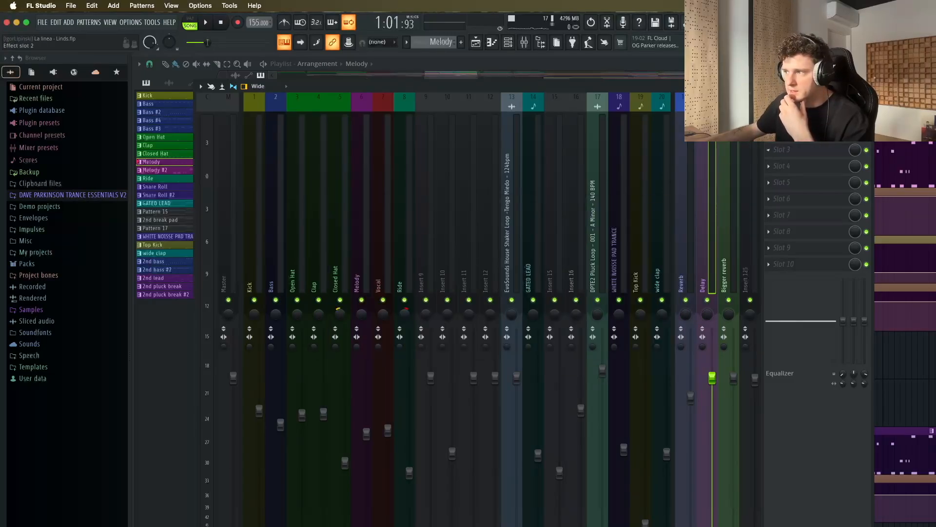
Step: Inspect the high cut in the Delay channel's Pro-Q 4 and play the melody with the delay
click(785, 134)
drag(316, 44, 598, 178)
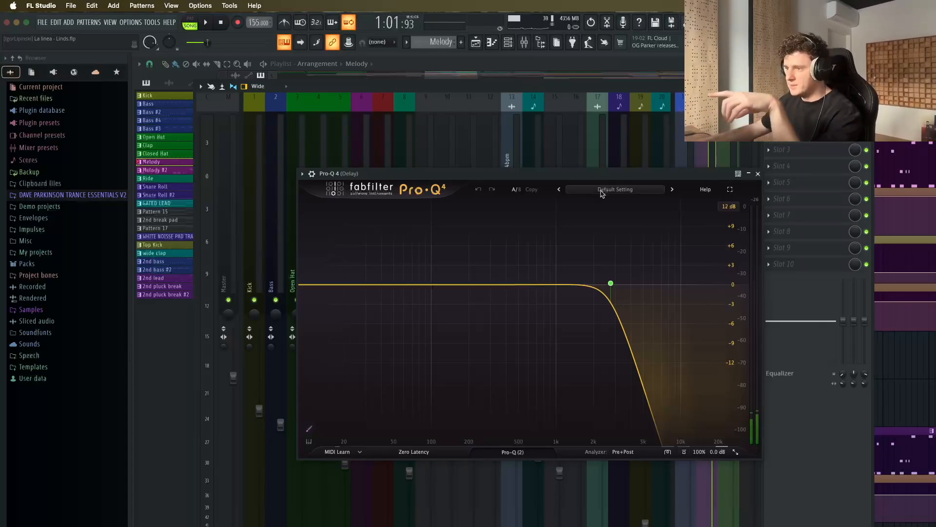
click(758, 175)
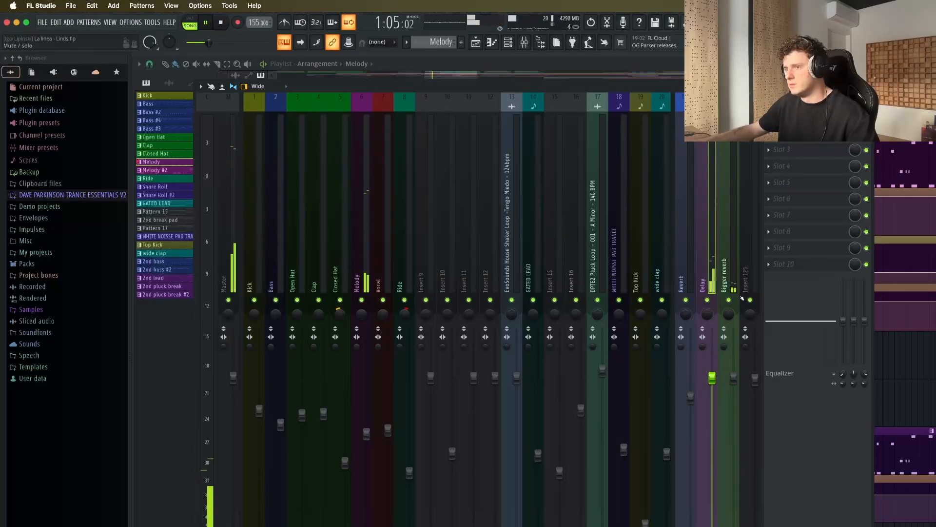
key(space)
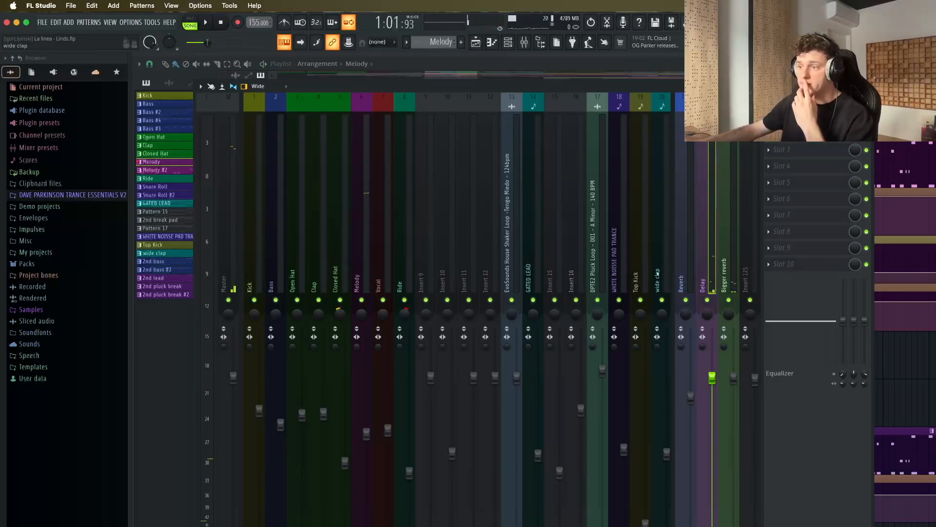
Step: Return to the playlist and play the full arrangement from shortly before bar 41, following the drum and melody tracks
key(F5)
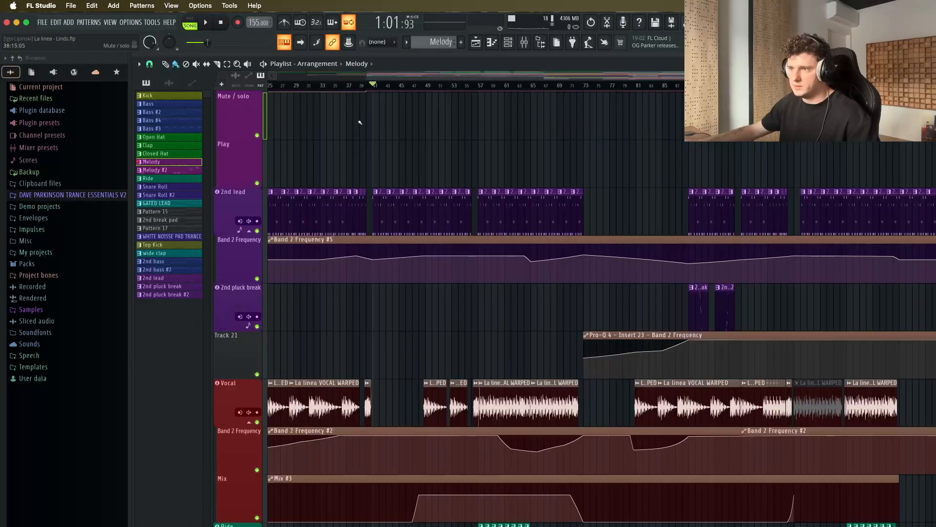
key(space)
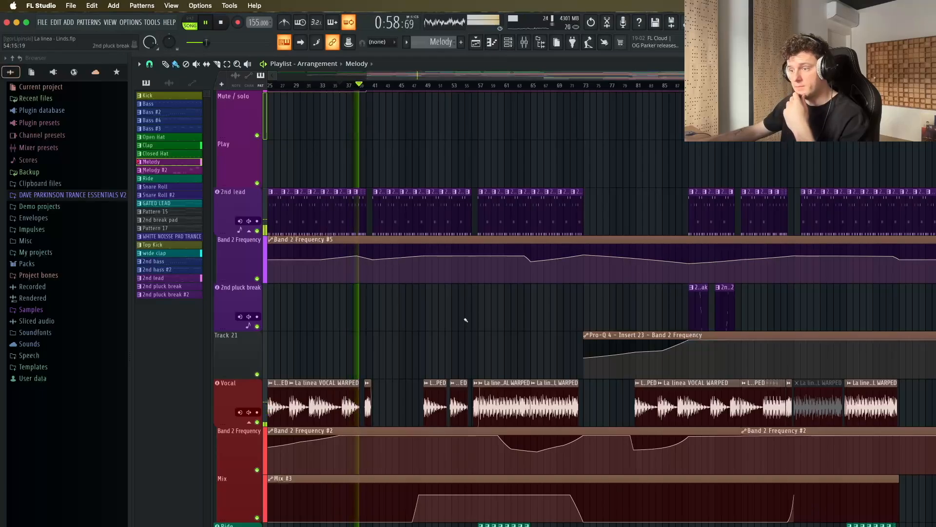
scroll(463, 322, up, 4)
scroll(463, 321, up, 1)
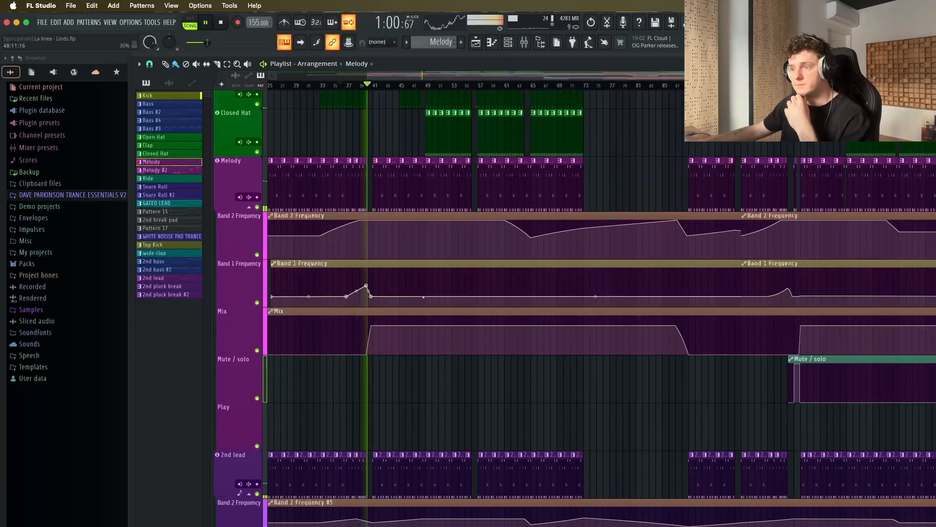
scroll(424, 296, up, 2)
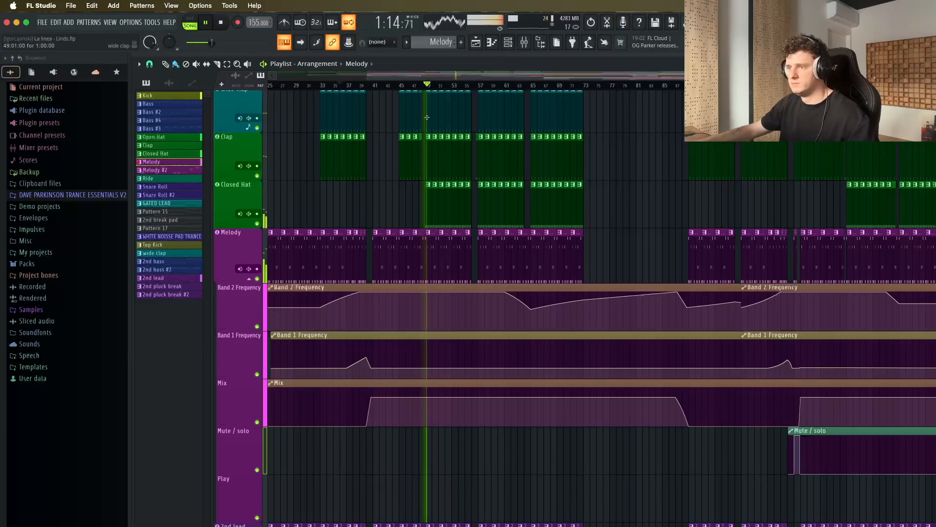
key(space)
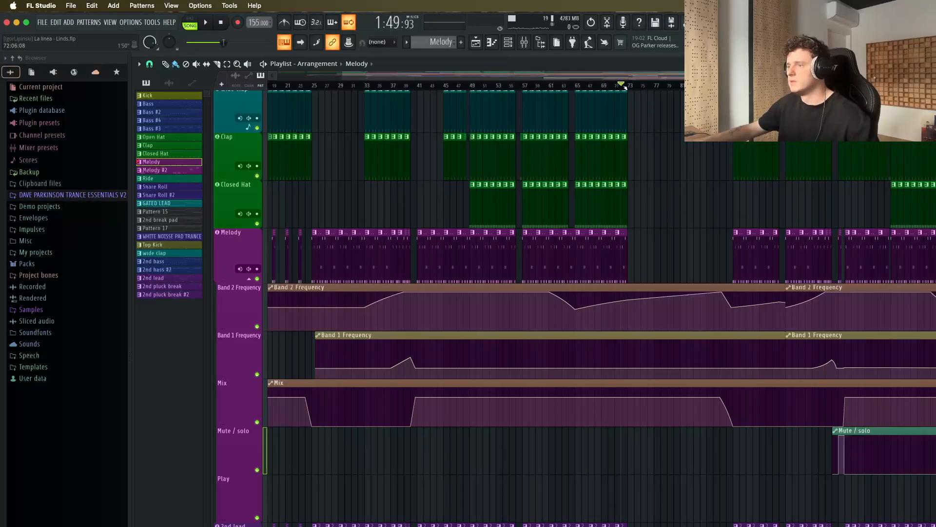
Step: Play the arrangement from about bar 72 through the break into the next drop, following the FX, pad and pluck tracks
key(space)
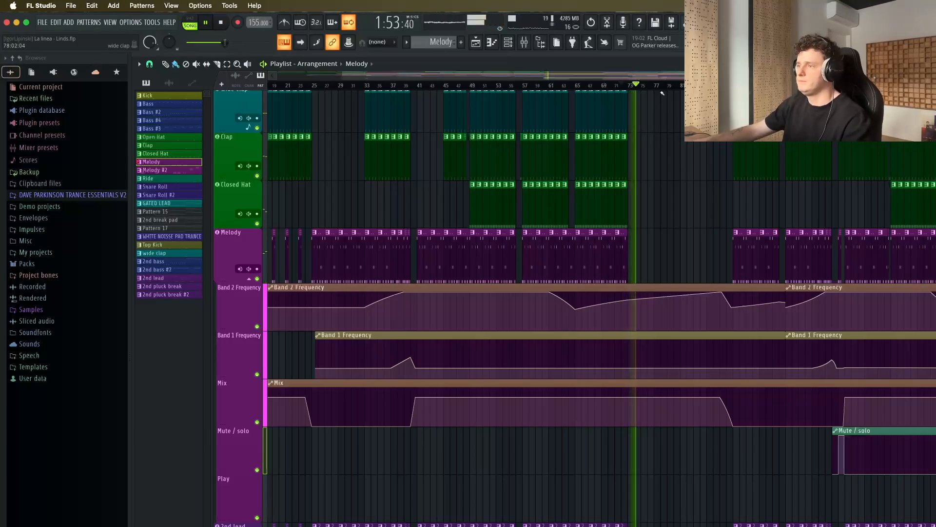
scroll(652, 198, down, 15)
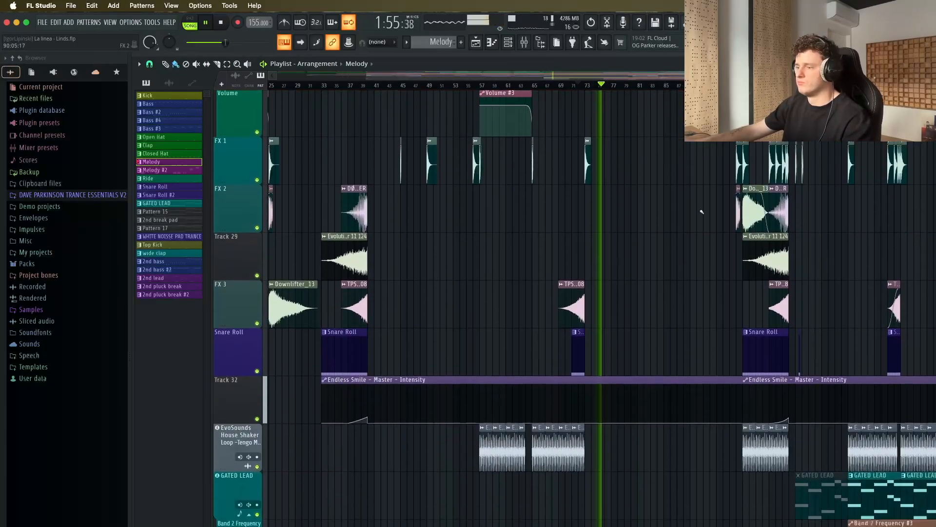
scroll(725, 213, up, 2)
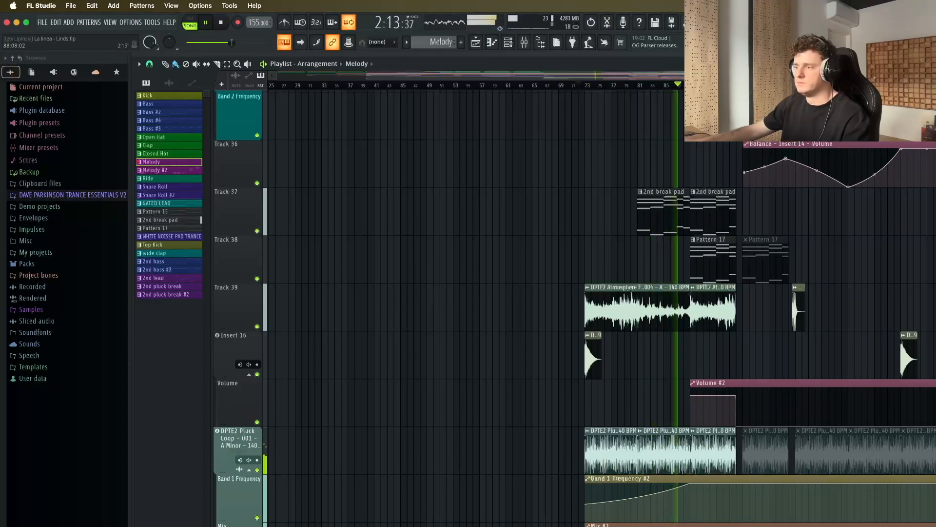
scroll(763, 211, up, 10)
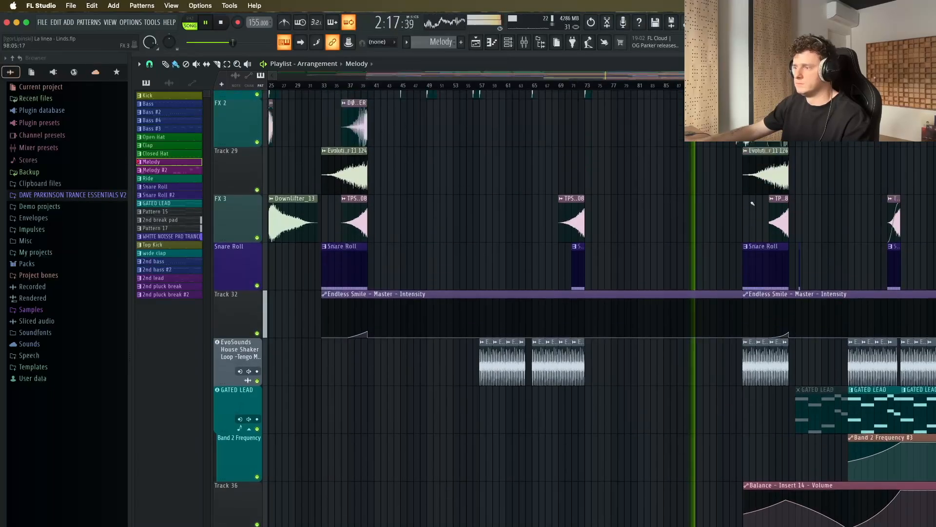
scroll(762, 211, up, 5)
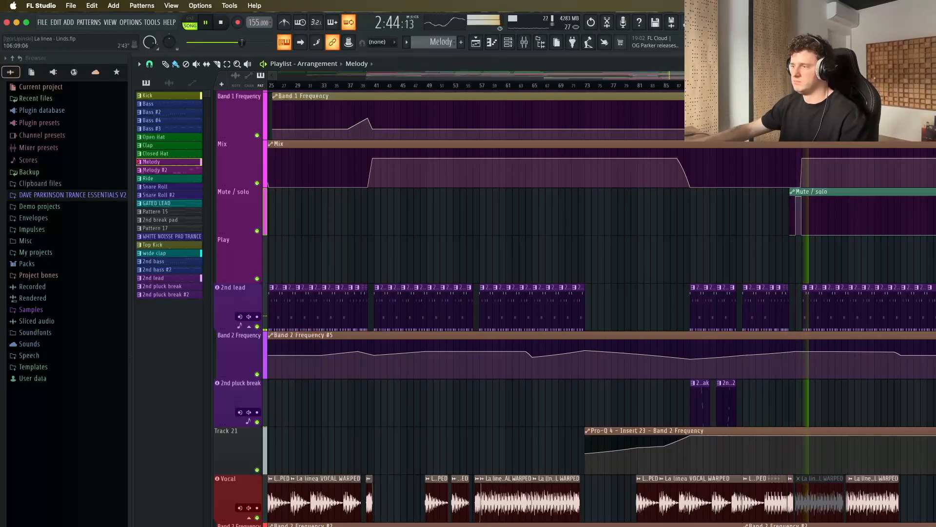
key(space)
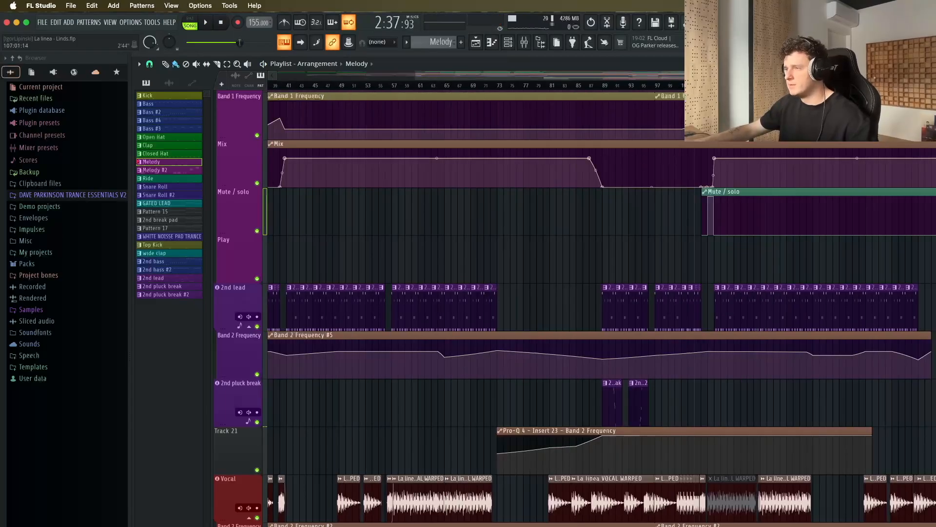
Step: Follow the FX, snare roll, shaker and gated lead tracks to the end of the playback and stop it
scroll(840, 202, down, 10)
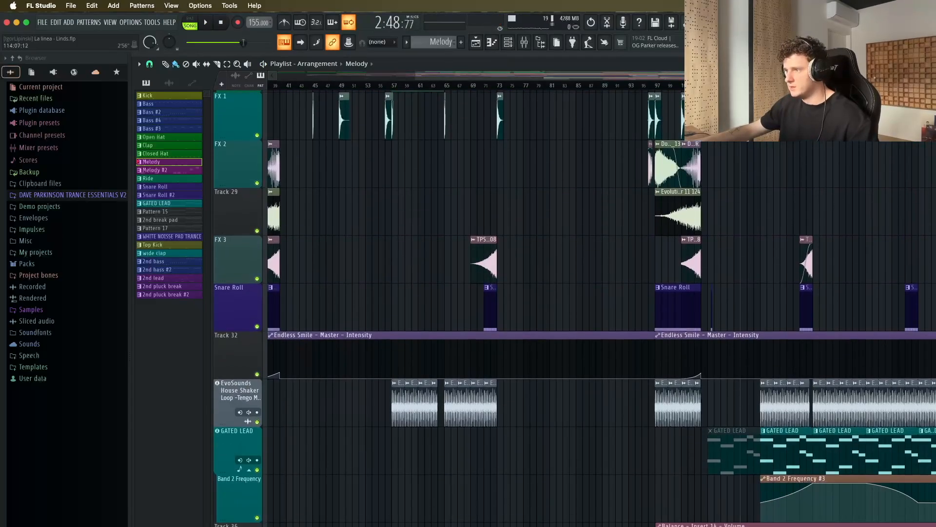
key(space)
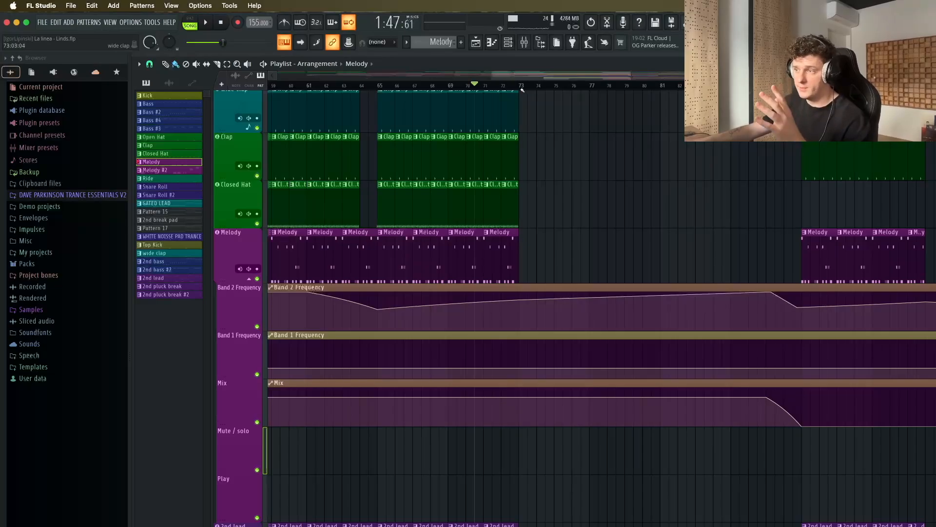
Step: Solo the DPTE2 Pluck Loop track together with its Band 1 Frequency and Mix automation and play it through the break
scroll(532, 206, down, 15)
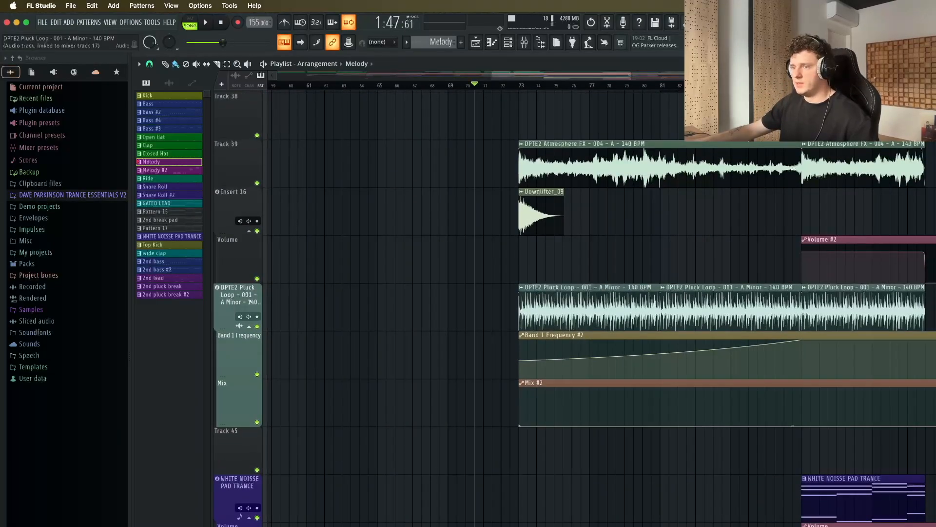
right_click(260, 330)
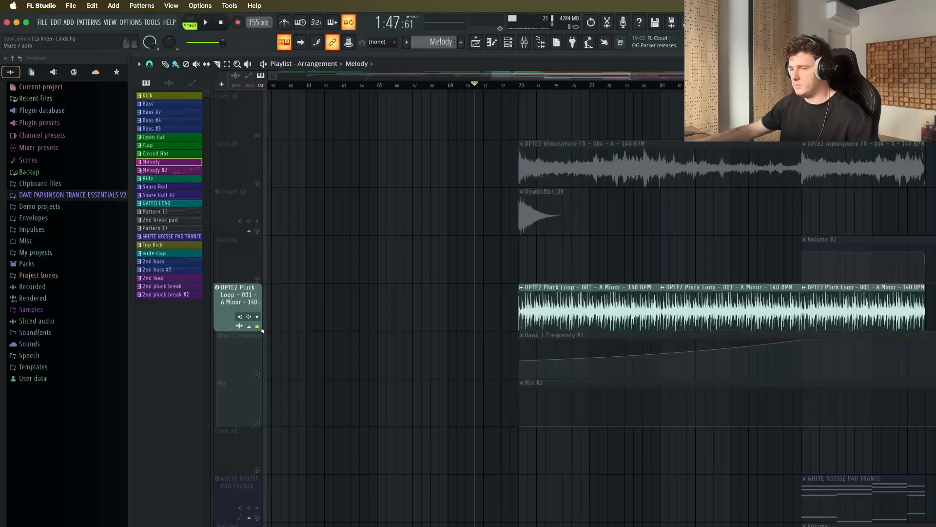
click(258, 376)
click(258, 423)
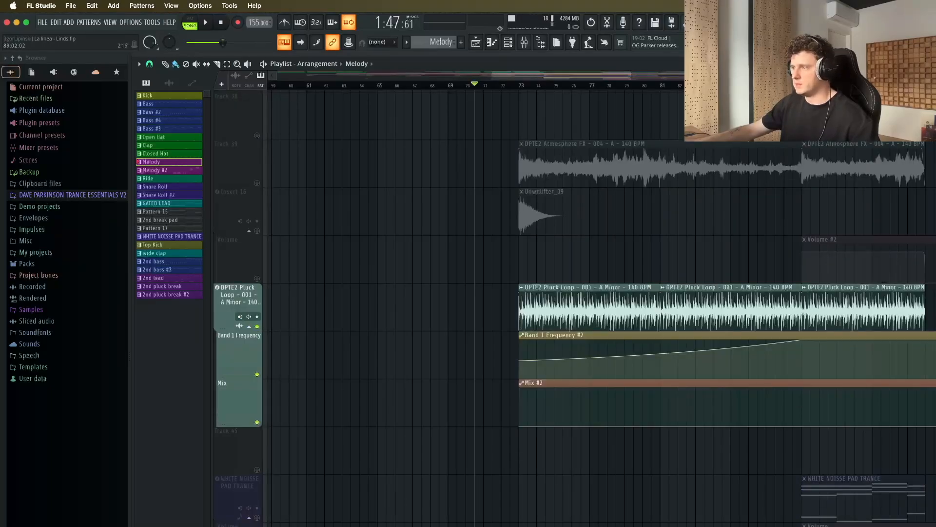
key(space)
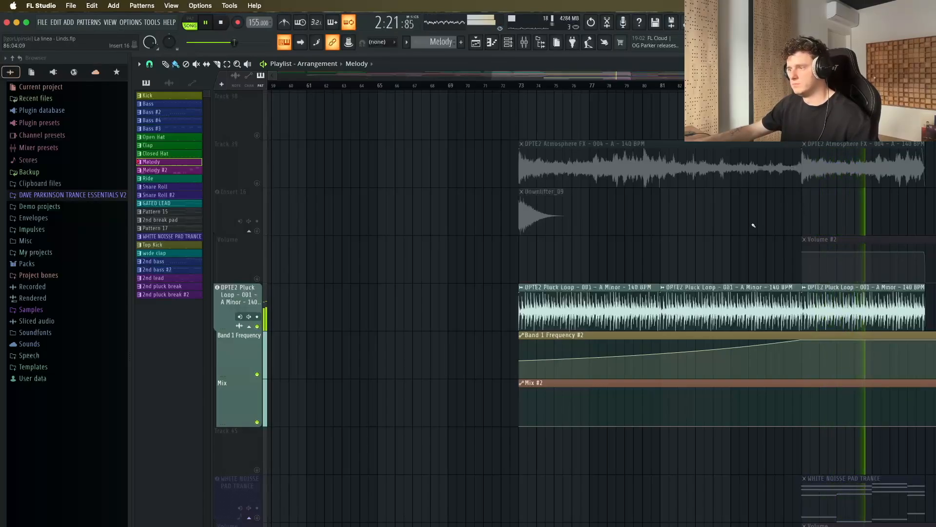
key(space)
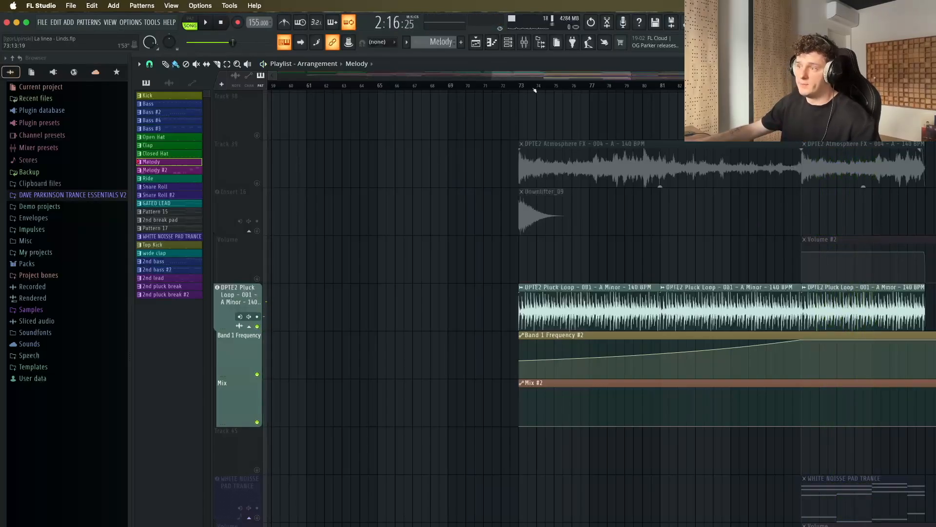
Step: Solo the DPTE2 Atmosphere FX on Track 39 and play it from bar 73
click(257, 183)
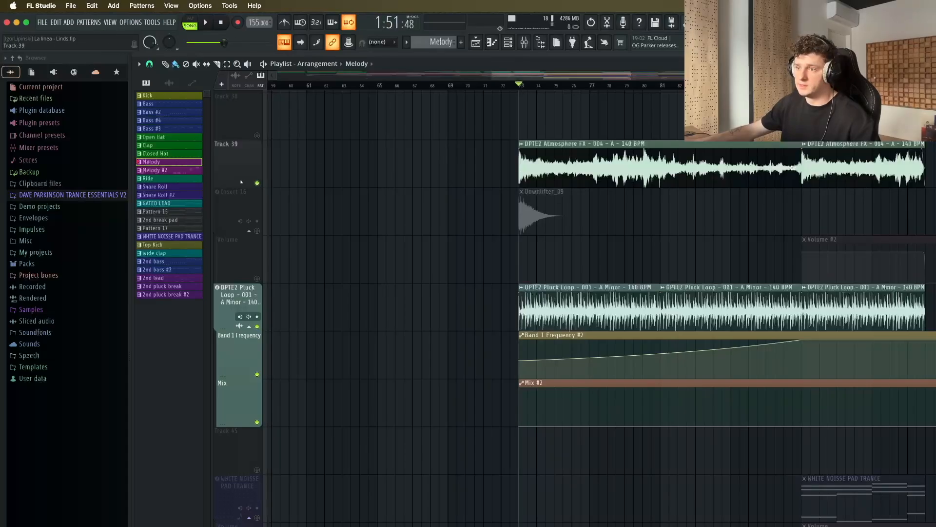
right_click(257, 184)
key(space)
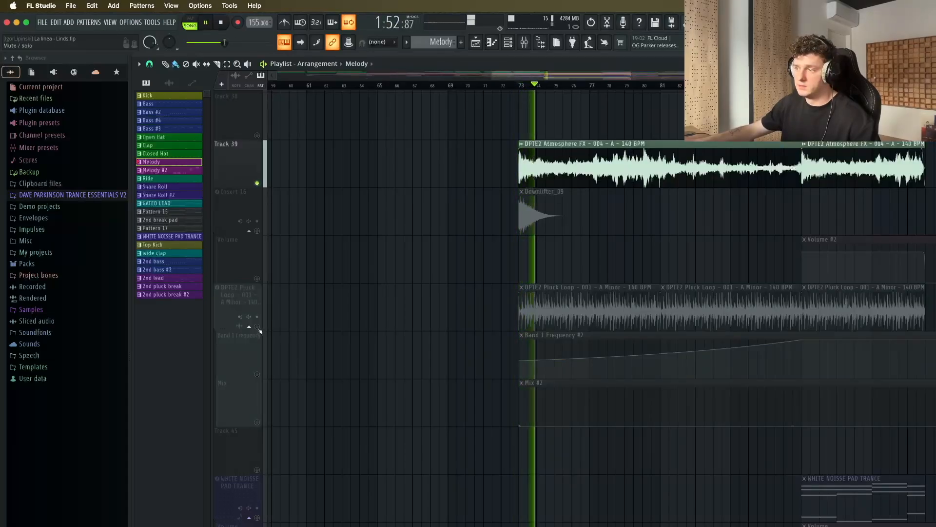
key(space)
Step: Unmute the Pluck Loop with its Band 1 Frequency and Mix automation and play it together with the Atmosphere FX
drag(260, 330, 262, 424)
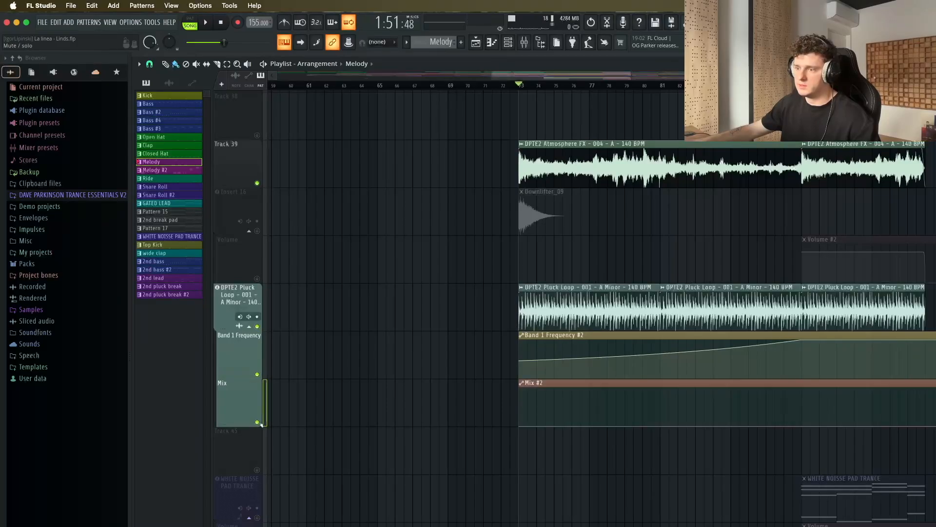
key(space)
scroll(648, 216, up, 5)
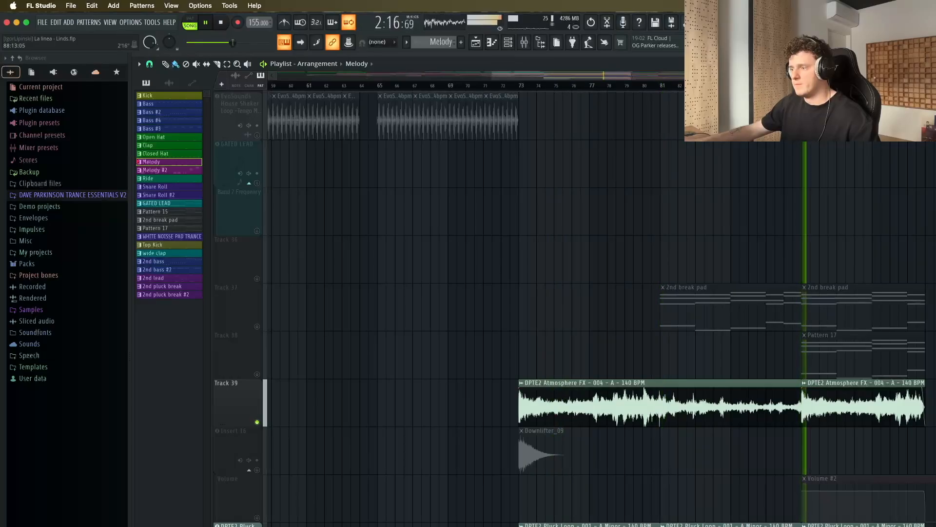
key(space)
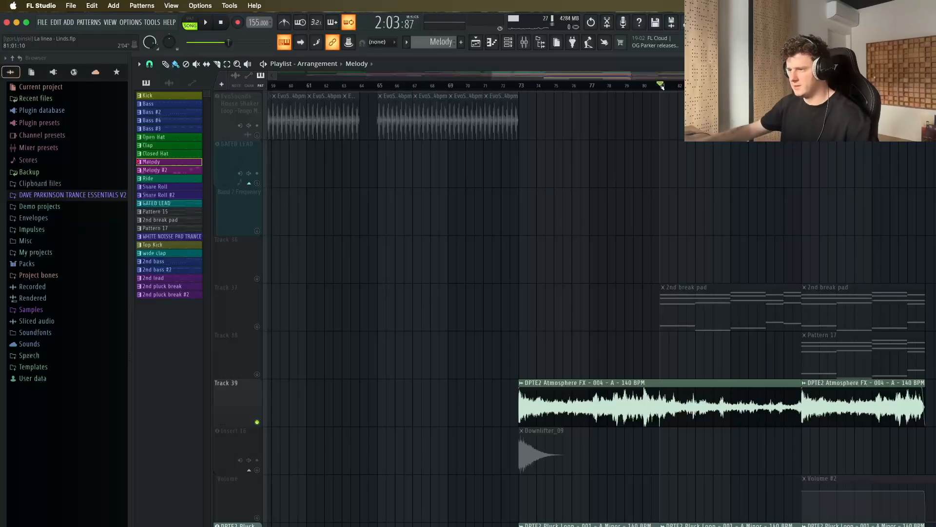
Step: Unmute the 2nd break pad on Track 37 and examine its chords and bass notes in the piano roll
click(257, 326)
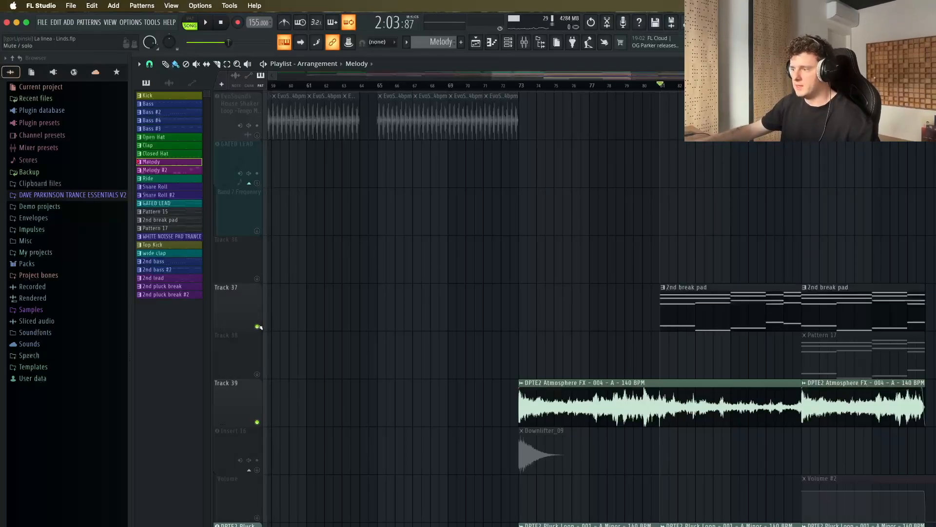
double_click(700, 302)
scroll(592, 302, down, 5)
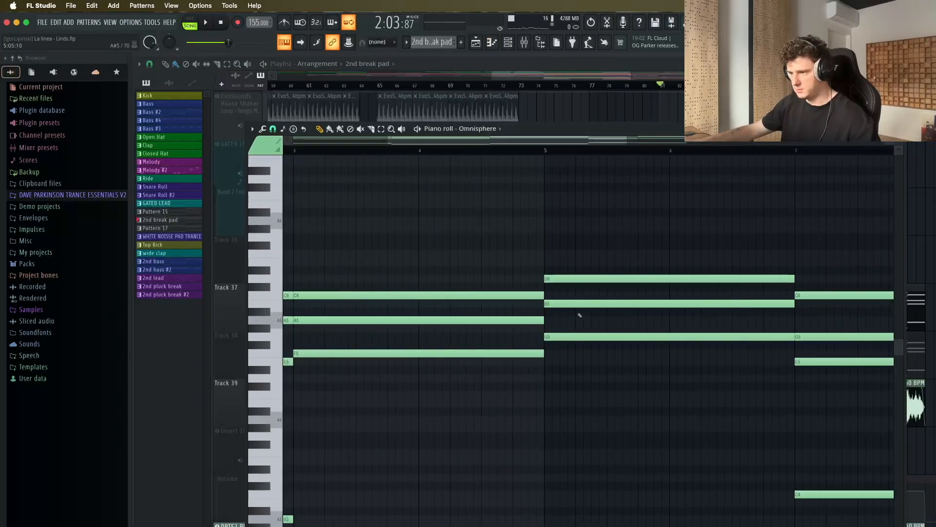
scroll(488, 300, down, 1)
scroll(429, 283, up, 3)
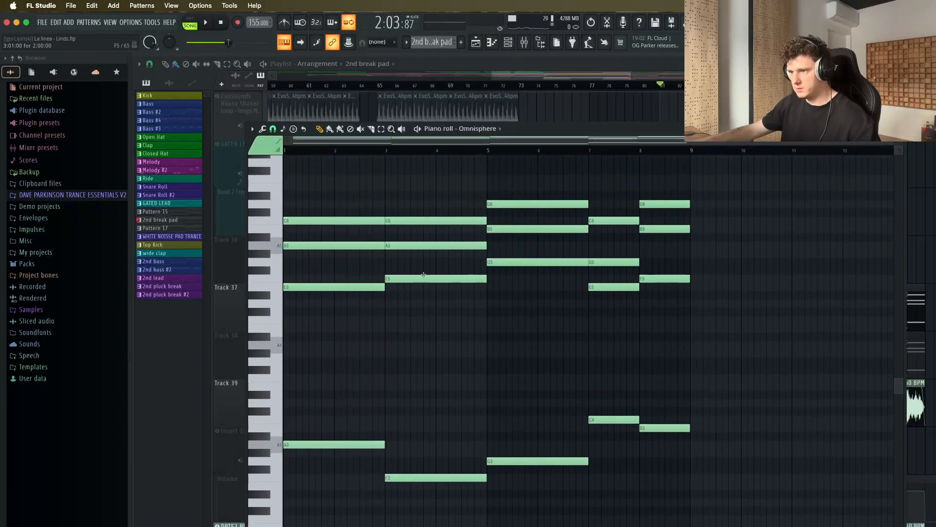
key(Escape)
Step: Play the 2nd break pad with the atmosphere and pluck loop from bar 81, following the break's clips
key(space)
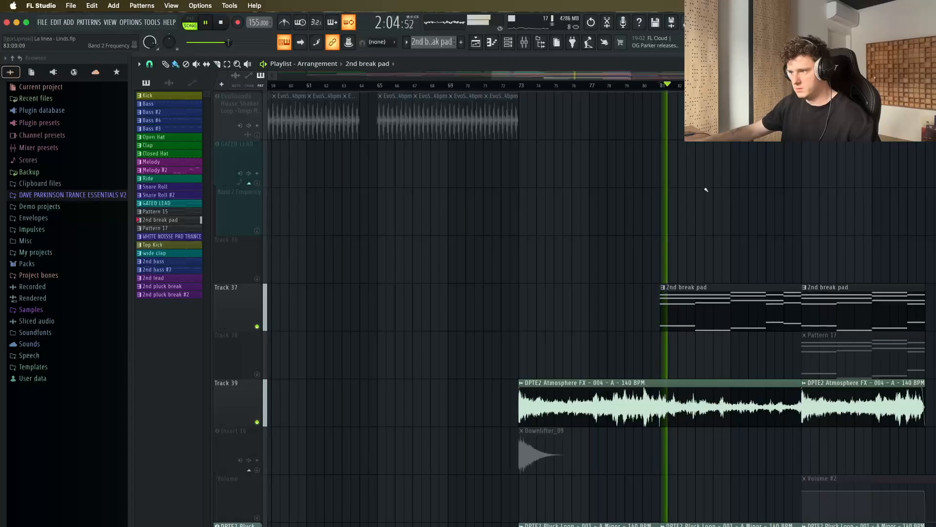
scroll(754, 211, down, 5)
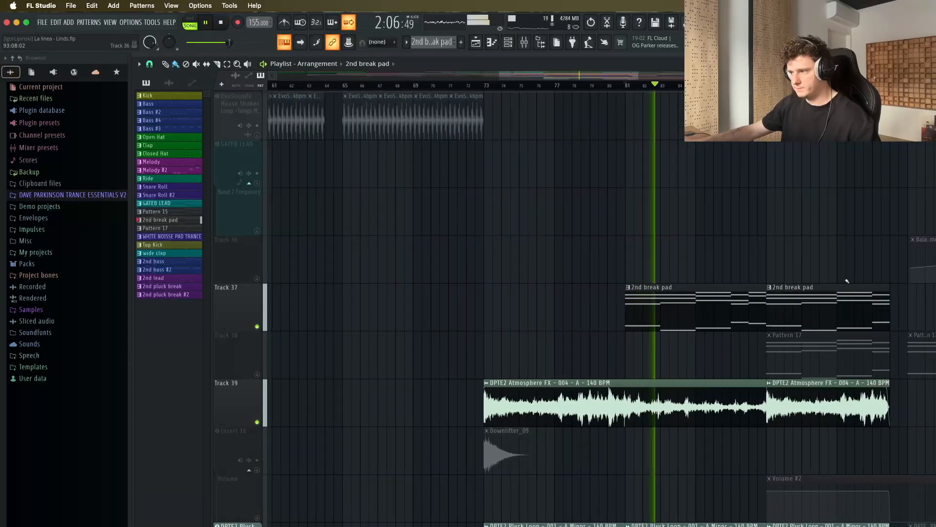
scroll(897, 302, up, 4)
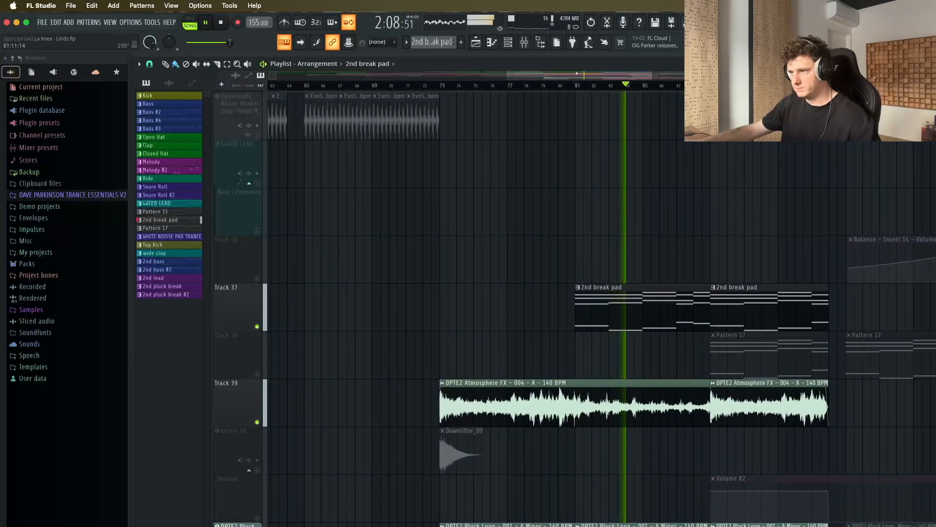
scroll(604, 99, right, 4)
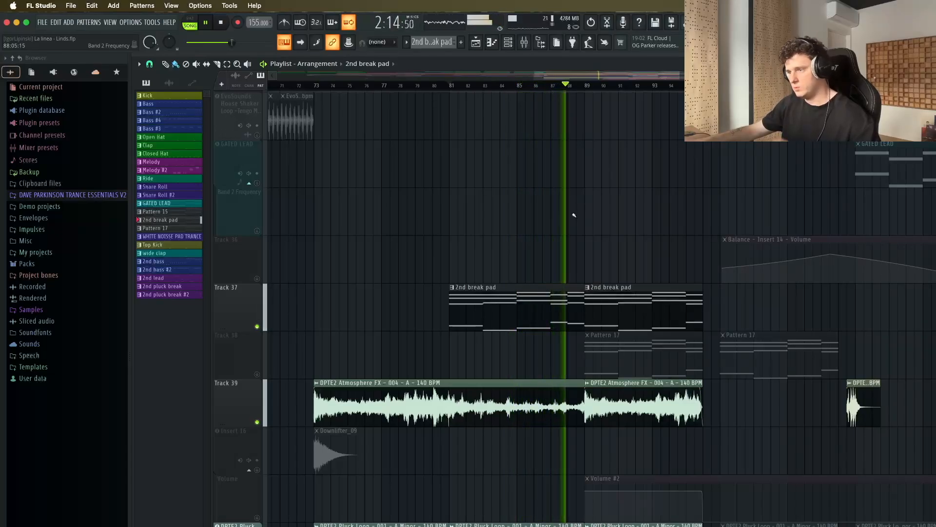
key(space)
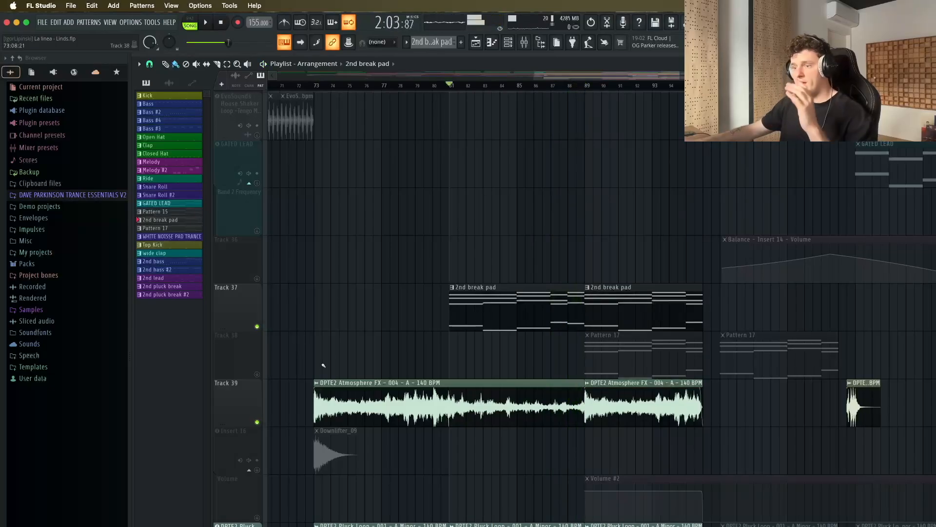
Step: Solo Pattern 17 on Track 38, enable its Volume #2 automation, and play it from bar 89
click(258, 374)
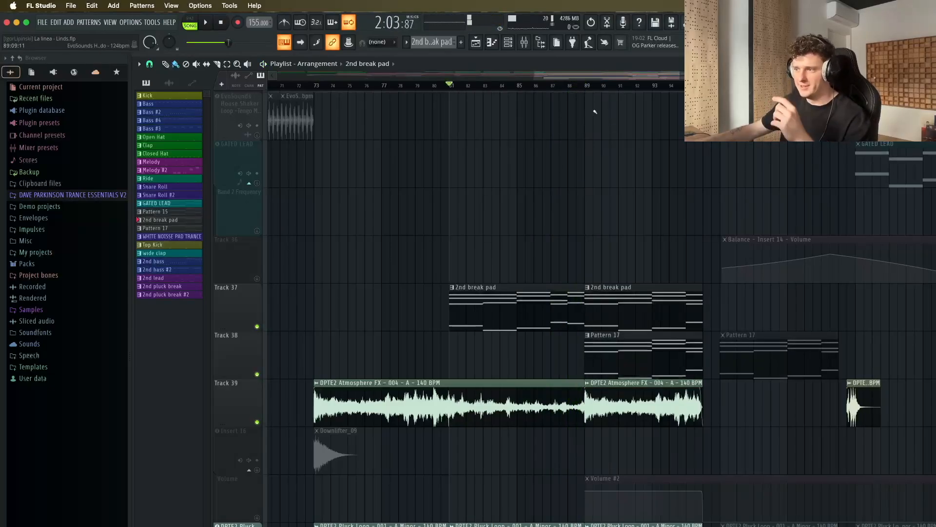
right_click(254, 375)
key(space)
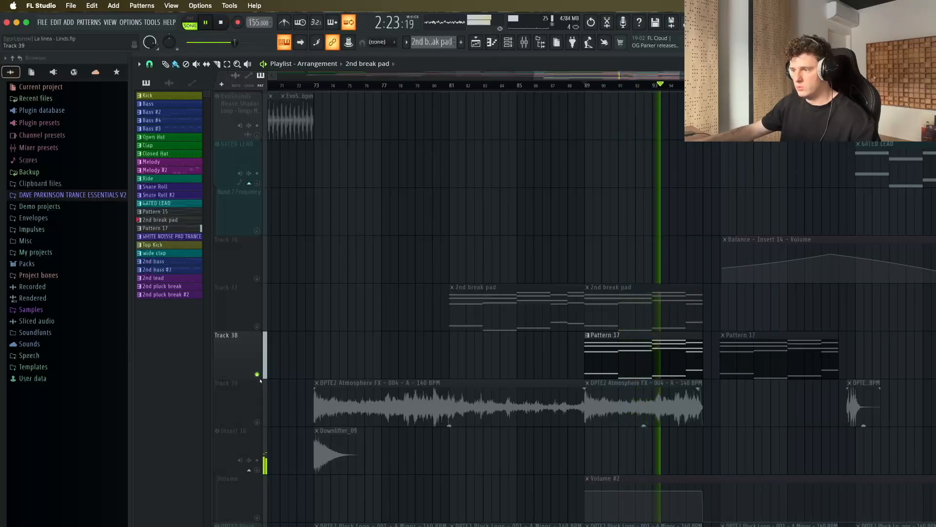
click(257, 518)
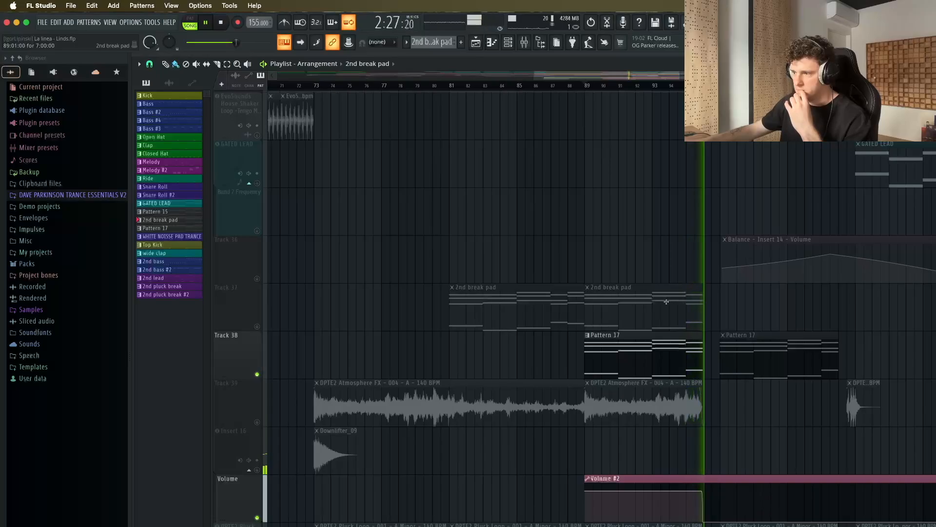
key(space)
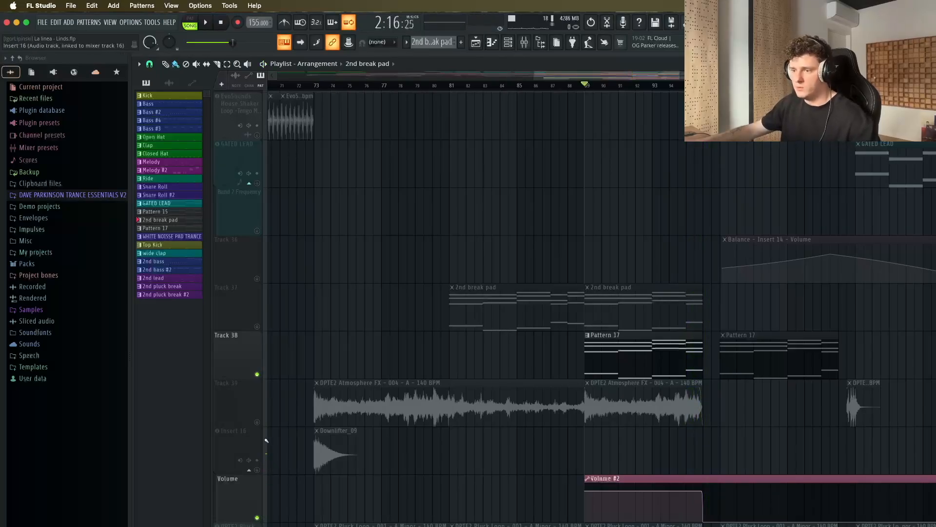
Step: Show the channel rack and inspect the Cherry Blosssoms patch in the 2nd break pad's Omnisphere
click(509, 43)
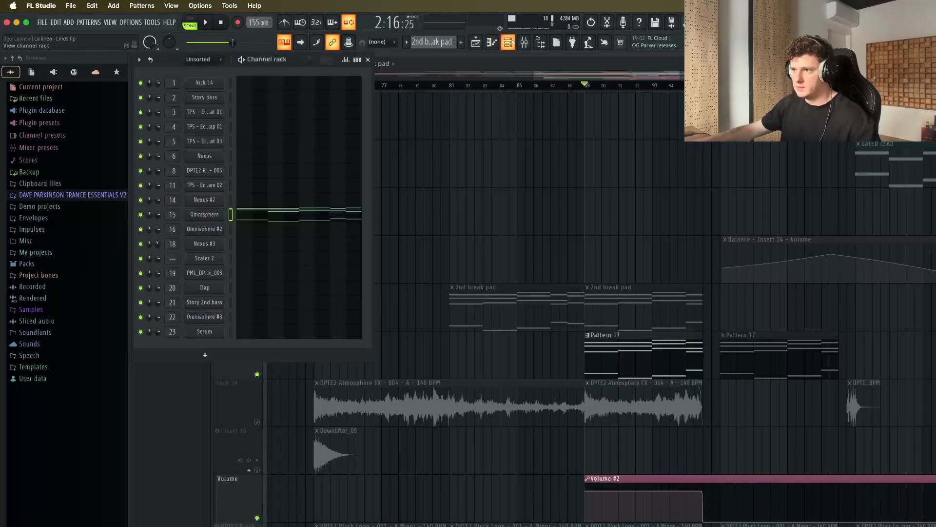
drag(294, 62, 624, 149)
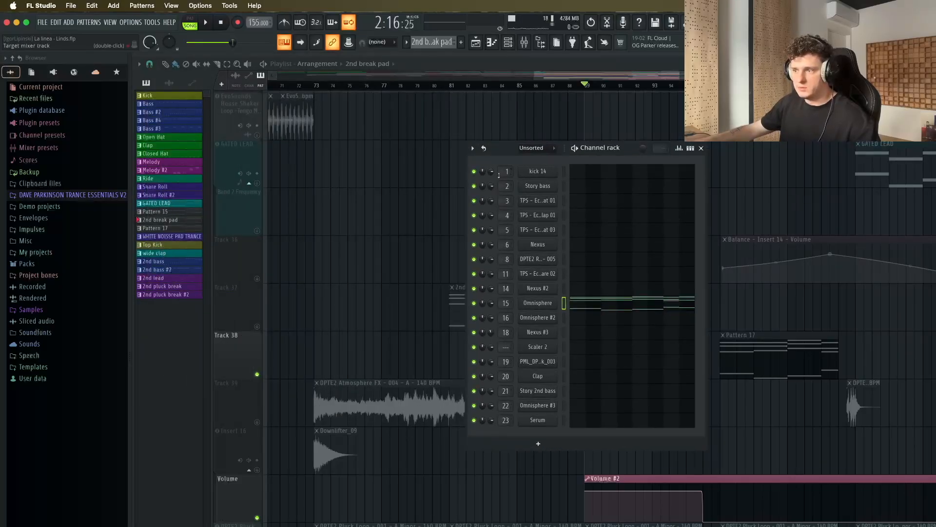
click(537, 303)
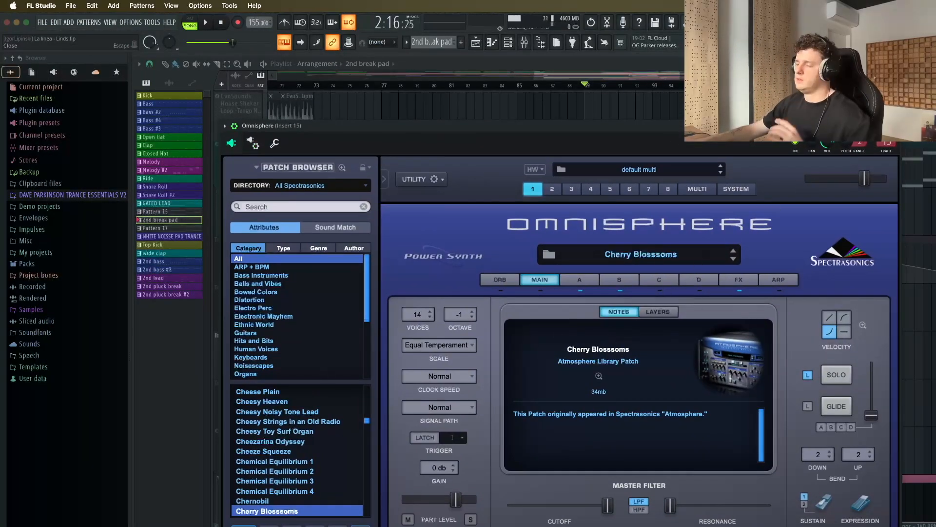
click(892, 126)
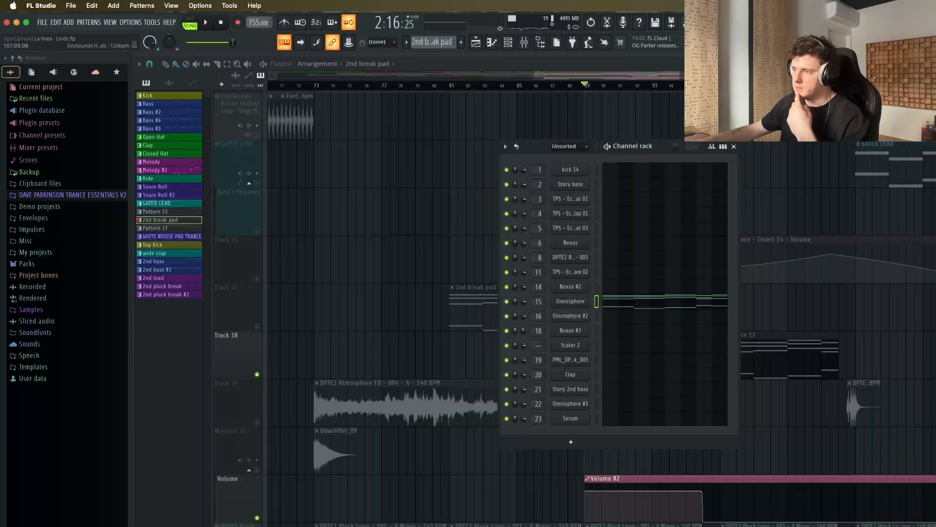
Step: Select Pattern 17 and inspect the Boys Choir Ahs - f patch in its Omnisphere #2 instrument
drag(415, 42, 416, 38)
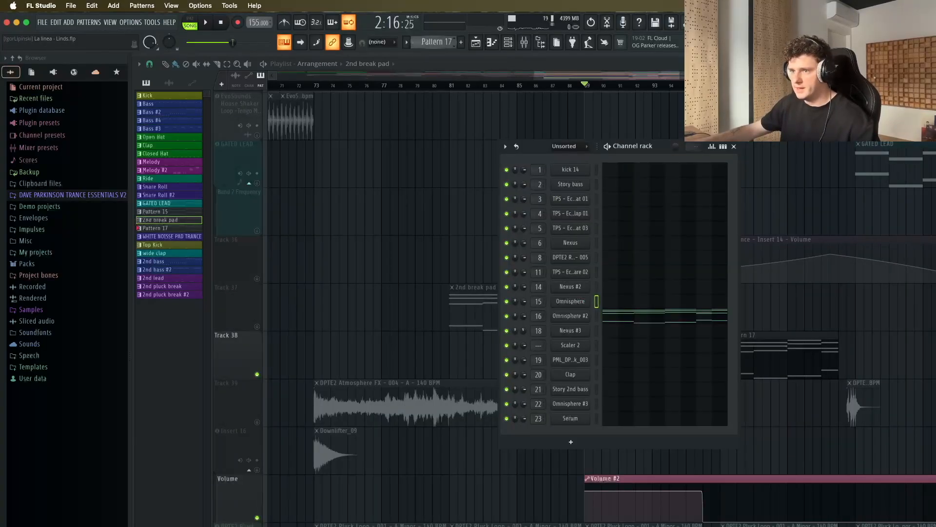
click(586, 316)
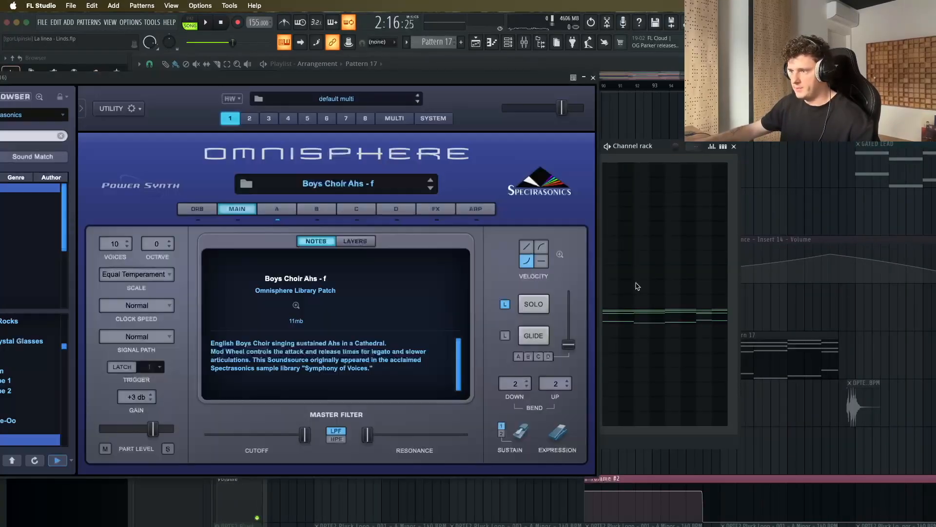
drag(429, 77, 708, 166)
click(734, 146)
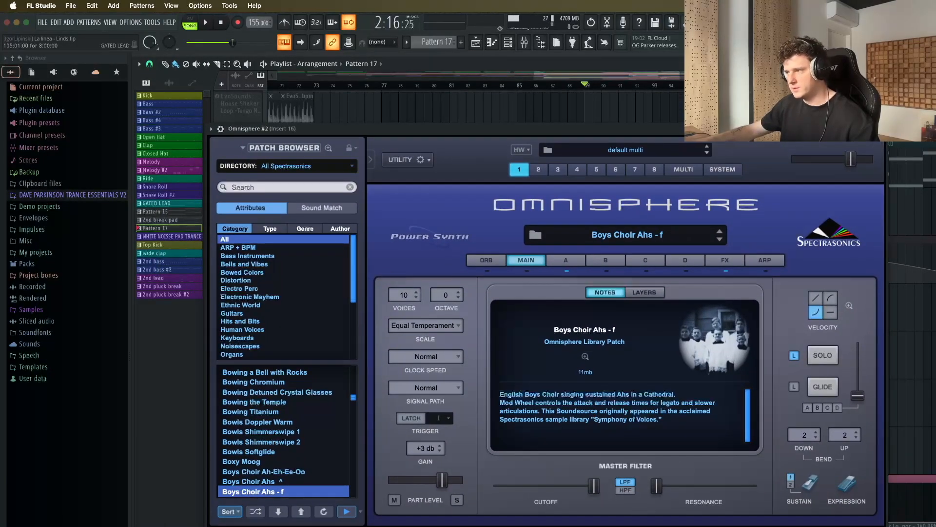
key(Escape)
Step: Enable Tracks 37 and 39 with the pluck loop and its Band 1 Frequency automation, and play the break layers from bar 89
click(258, 327)
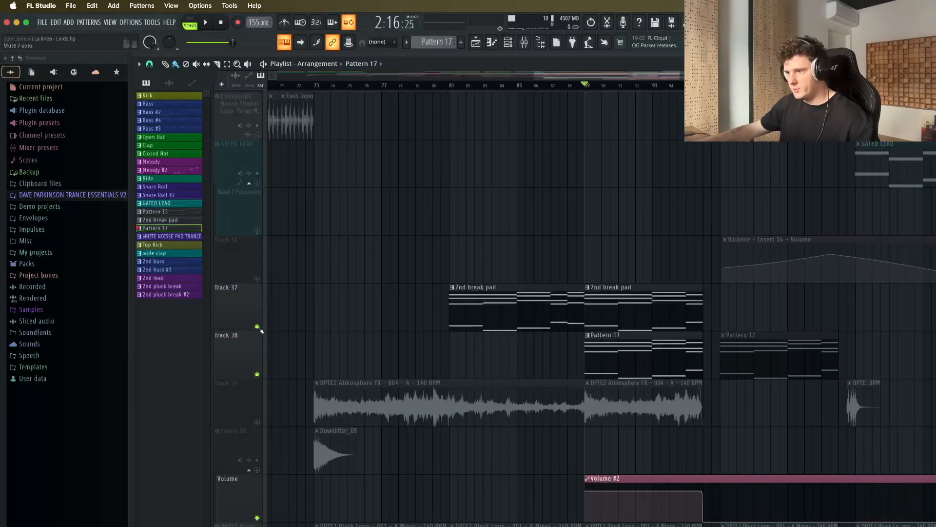
click(256, 422)
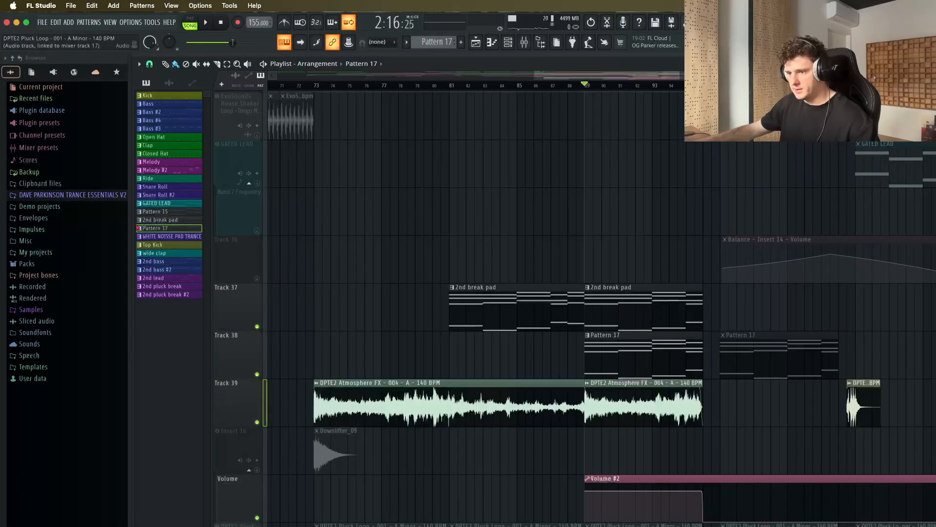
scroll(313, 460, down, 2)
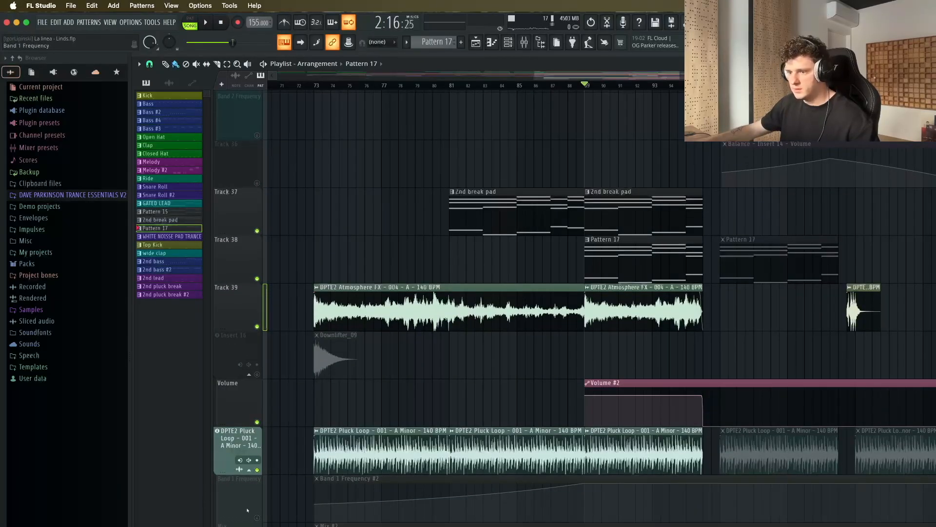
click(257, 517)
key(space)
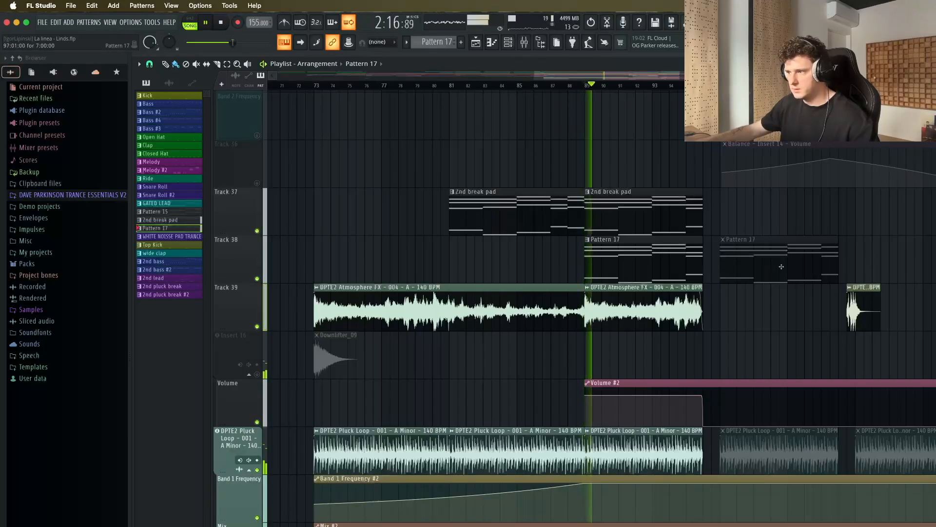
scroll(768, 302, up, 3)
scroll(768, 303, down, 9)
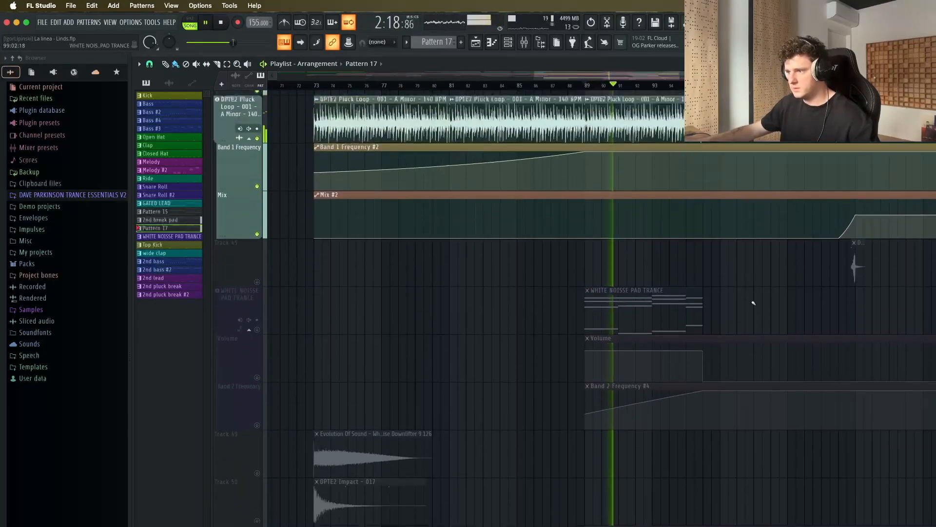
key(space)
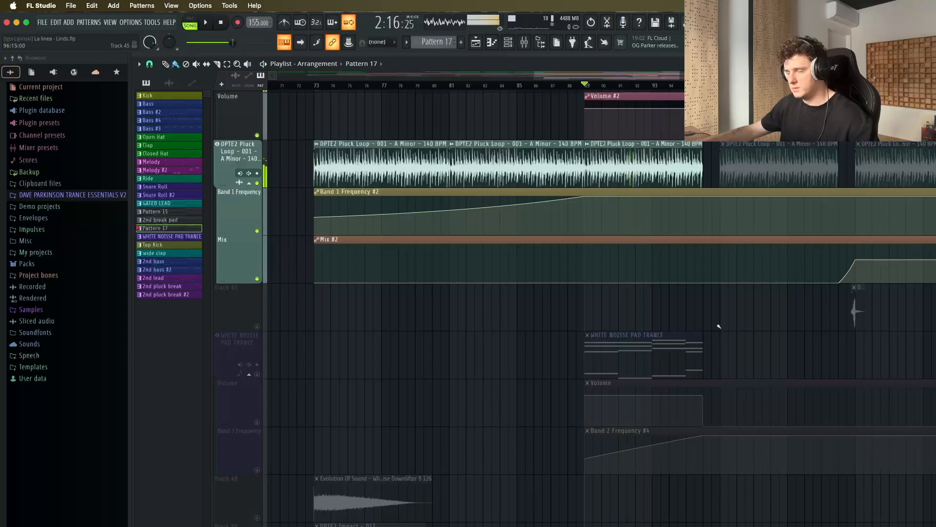
Step: Enable the WHITE NOISSE PAD TRANCE track together with its Volume and Band 2 Frequency automation
click(257, 374)
click(257, 422)
click(258, 469)
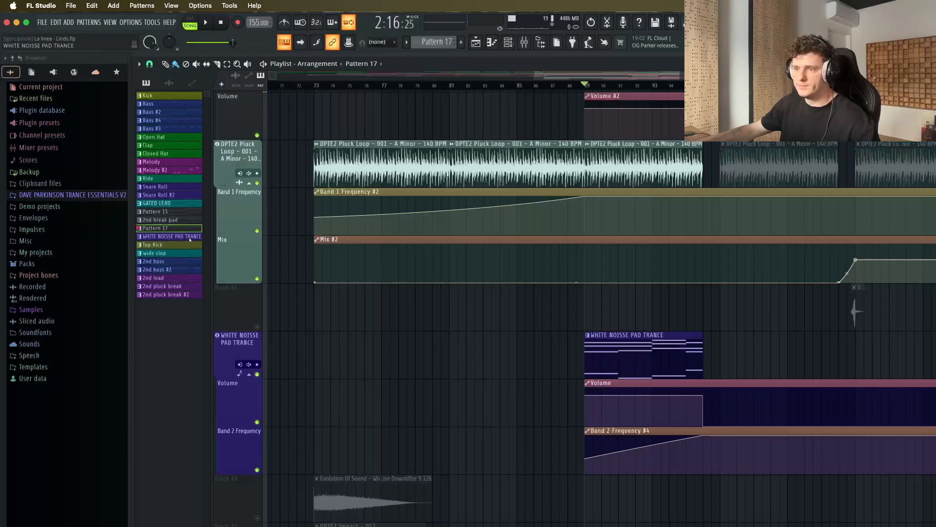
Step: Show the channel rack and inspect the Airwave TranceSaws 2 preset in the white noise pad's Nexus #3
click(507, 42)
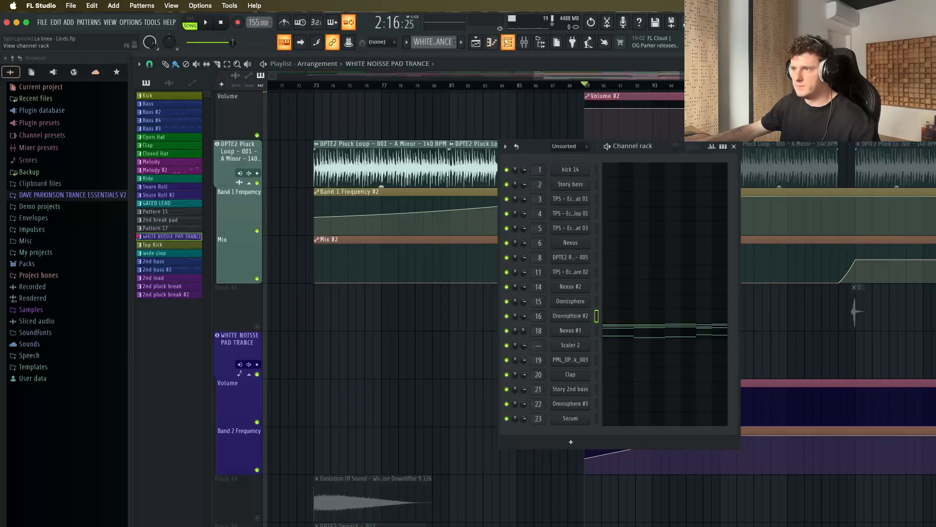
click(577, 334)
drag(408, 79, 664, 140)
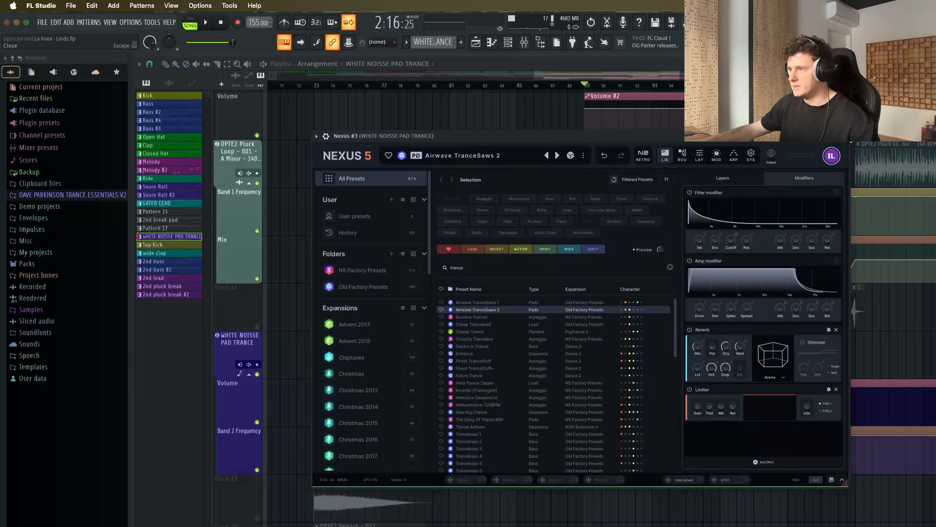
click(845, 136)
click(735, 147)
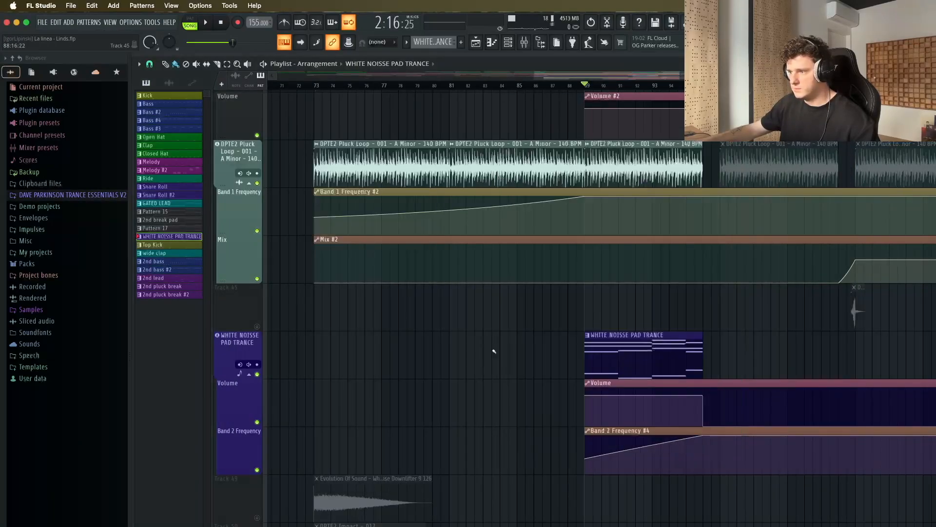
Step: Solo WHITE NOISSE PAD TRANCE and play it from bar 89, enabling its Volume and Band 2 Frequency automation during playback
ctrl+click(258, 374)
key(space)
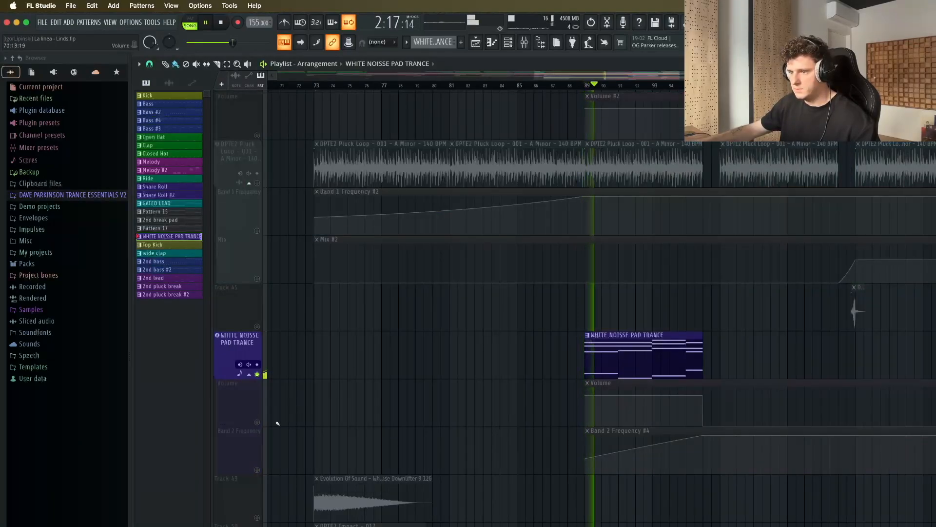
click(257, 421)
click(257, 469)
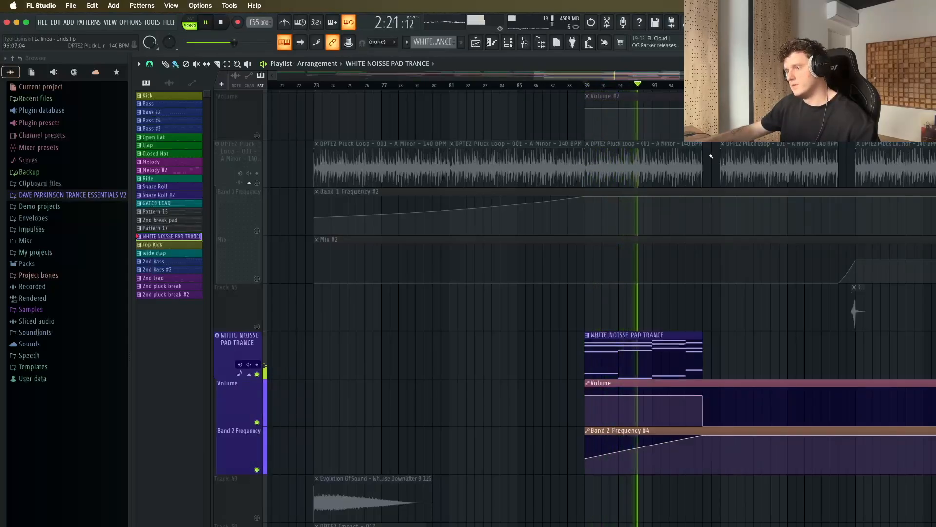
scroll(712, 195, up, 5)
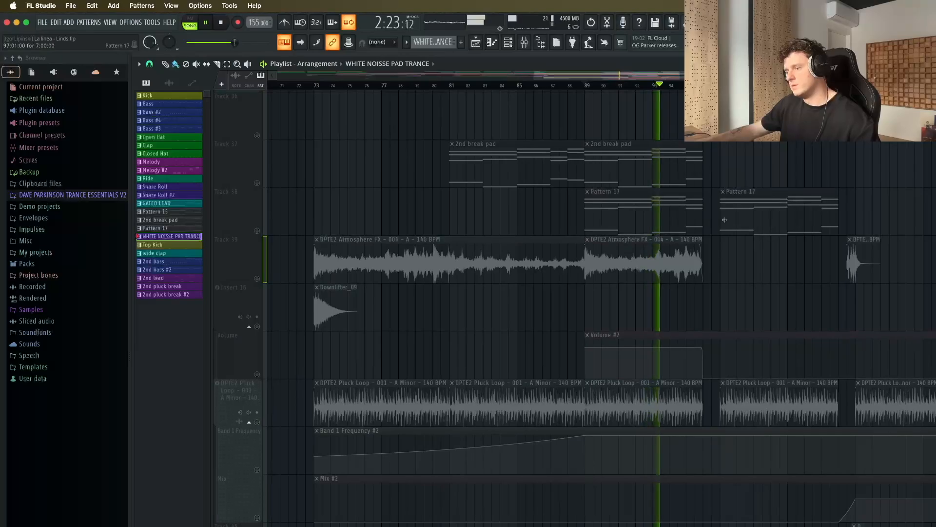
scroll(725, 220, down, 2)
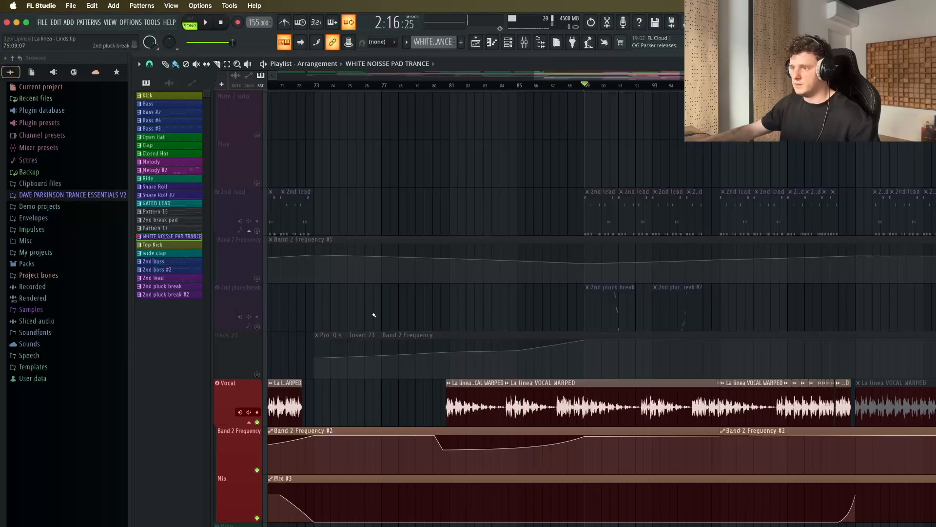
Step: Solo the 2nd pluck break, enable its Pro-Q 4 Band 2 Frequency automation on Track 21, and play it from bar 89
right_click(259, 327)
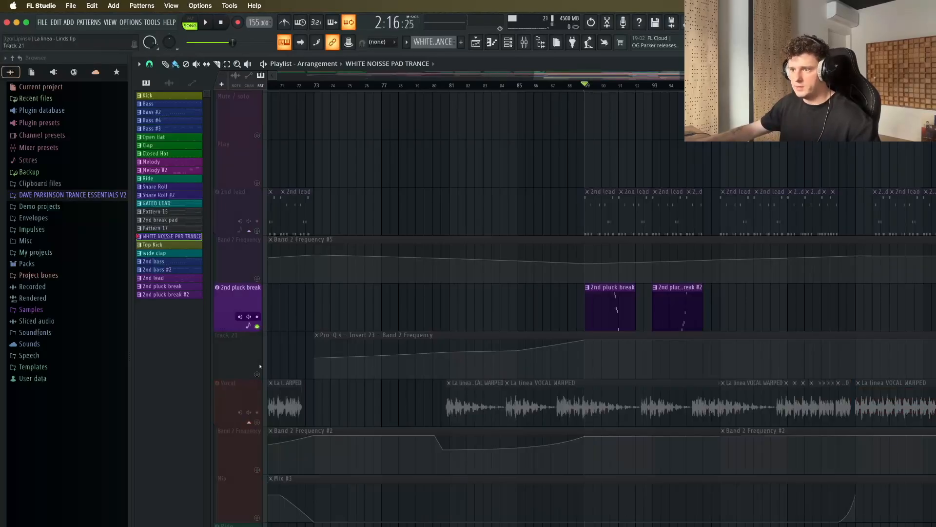
click(257, 374)
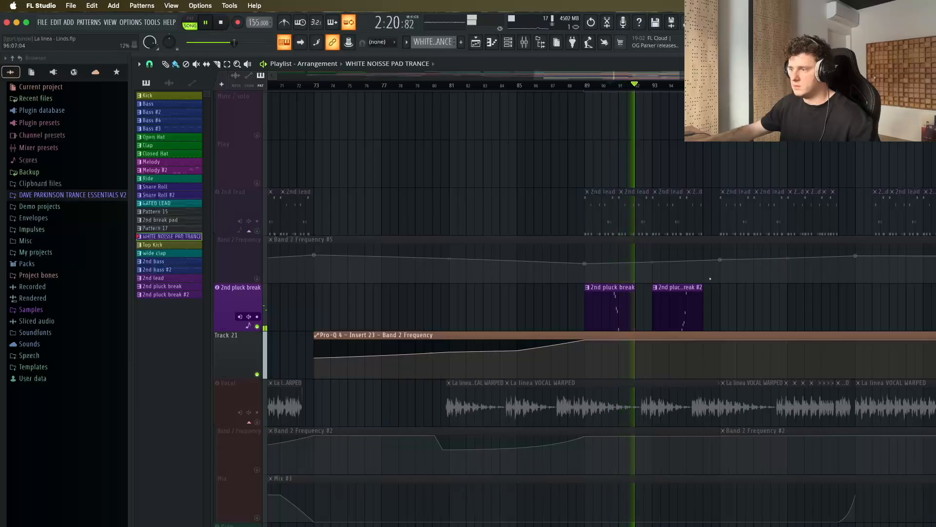
scroll(710, 280, down, 1)
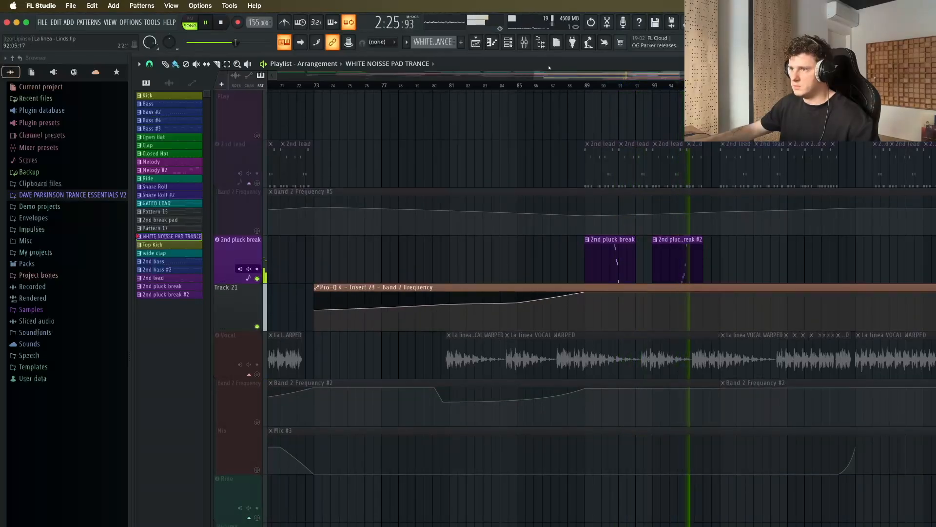
key(space)
Step: Inspect the LD - Express No Sin preset in the 2nd pluck break's Serum and briefly resume playback of the plucks
key(F6)
click(526, 422)
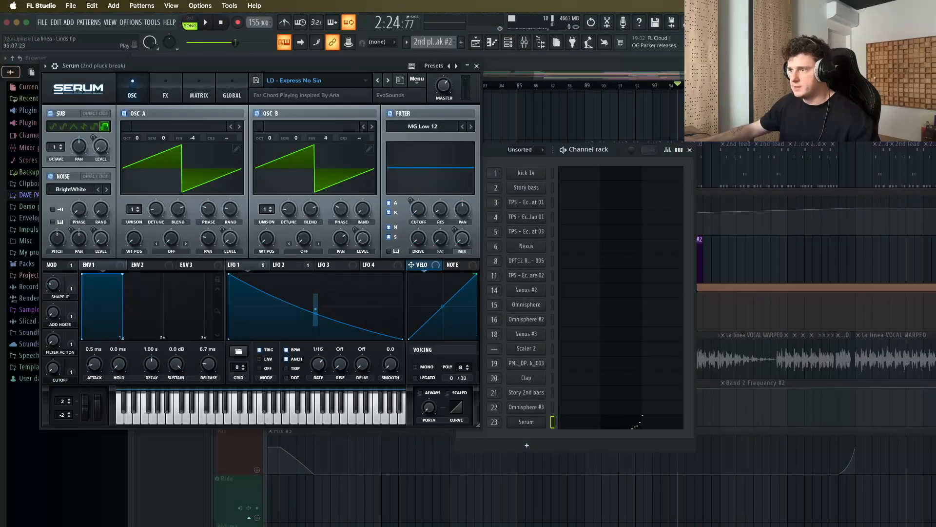
click(690, 150)
drag(312, 67, 648, 137)
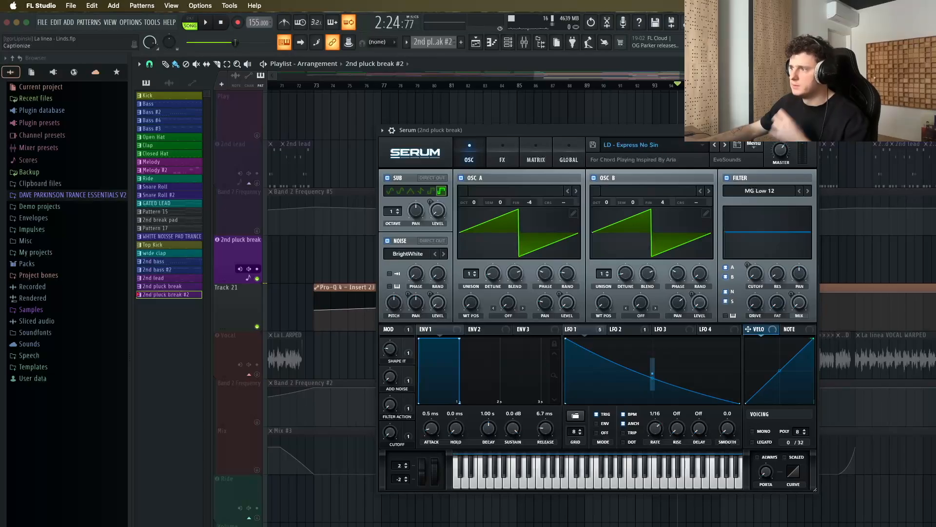
click(810, 130)
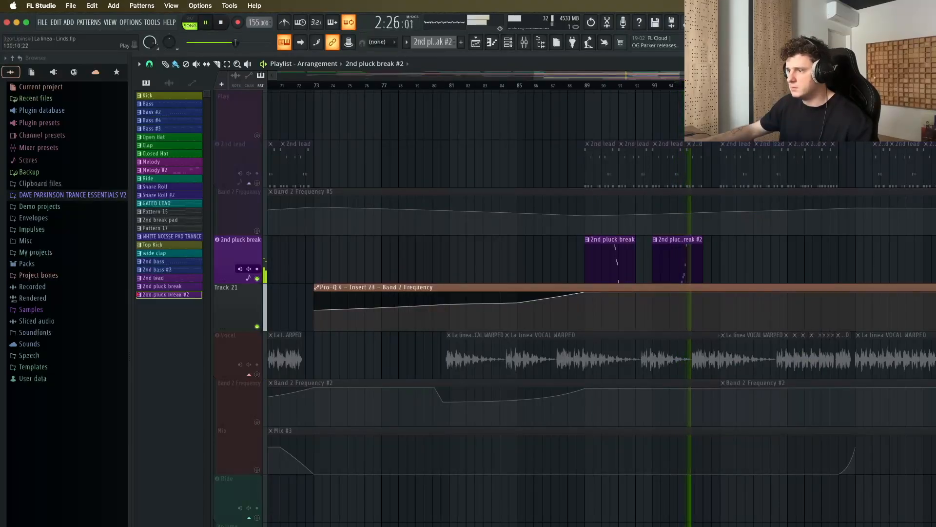
scroll(684, 180, down, 3)
key(space)
Step: Re-enable the white noise pad and the vocal, each with its two automation tracks, alongside the 2nd pluck break
scroll(684, 181, down, 10)
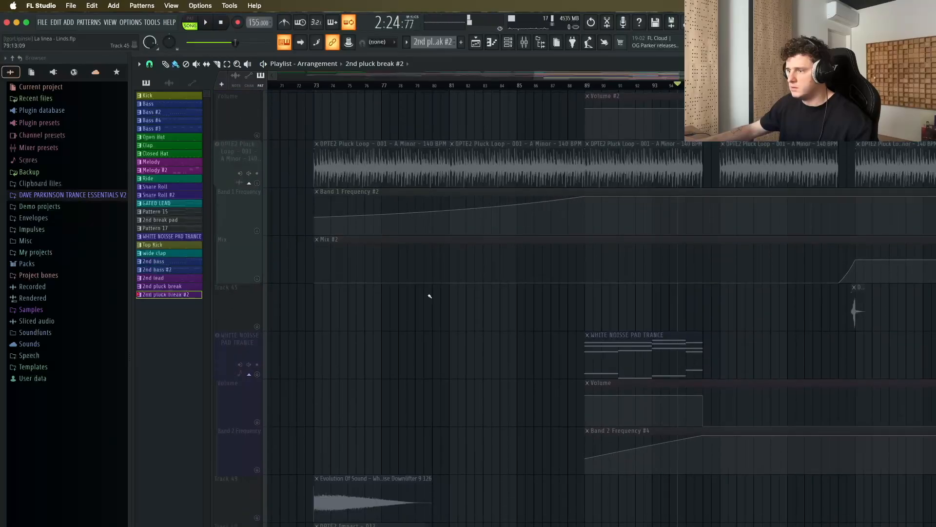
drag(257, 374, 257, 470)
scroll(257, 463, down, 3)
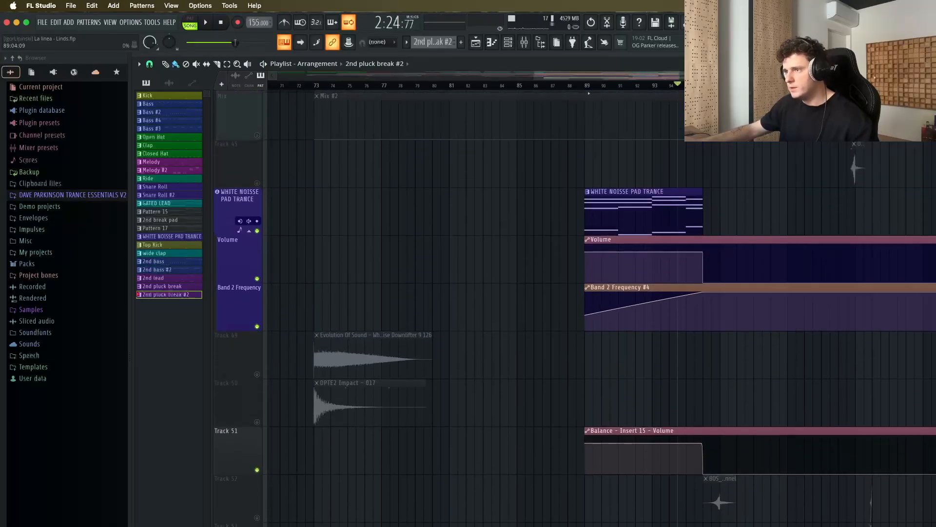
scroll(617, 147, up, 15)
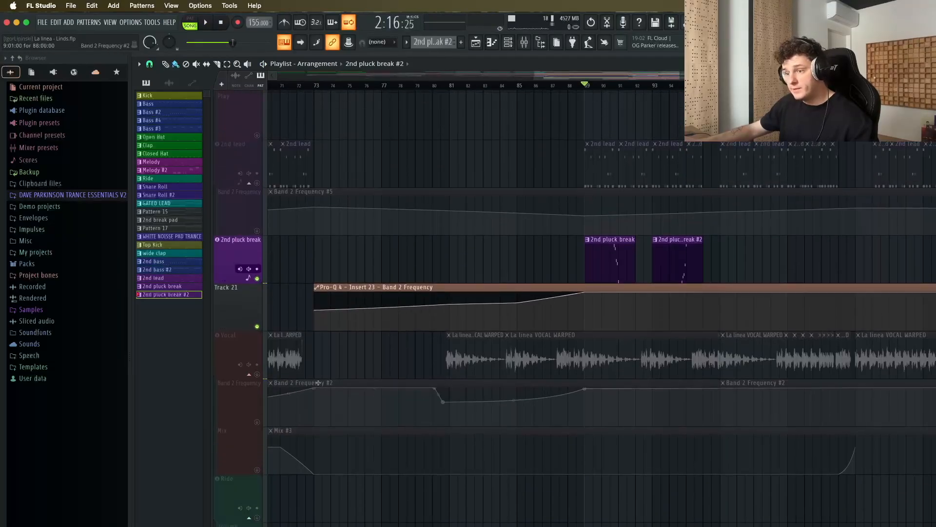
drag(257, 374, 257, 470)
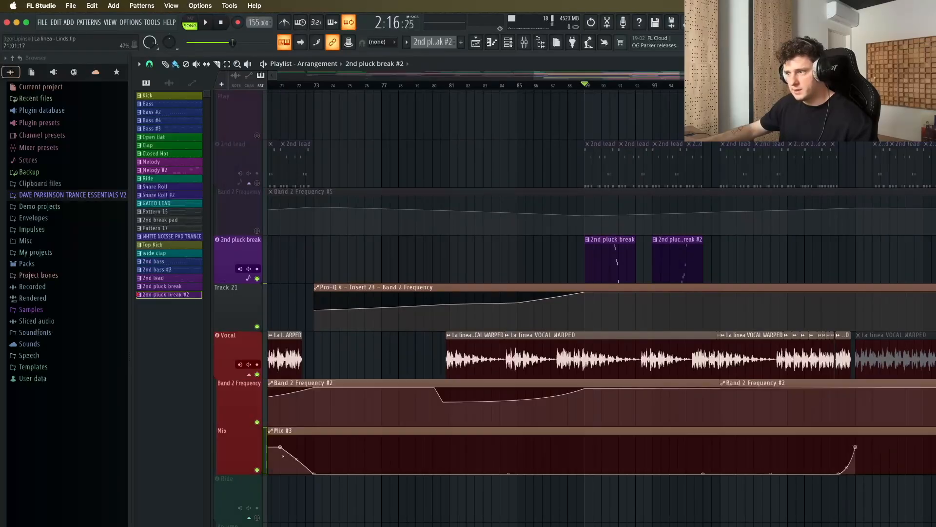
Step: Play the combined second-break layers from bar 89, following the pads, atmosphere, pluck loop and vocal clips
scroll(495, 186, down, 8)
key(space)
scroll(674, 215, up, 2)
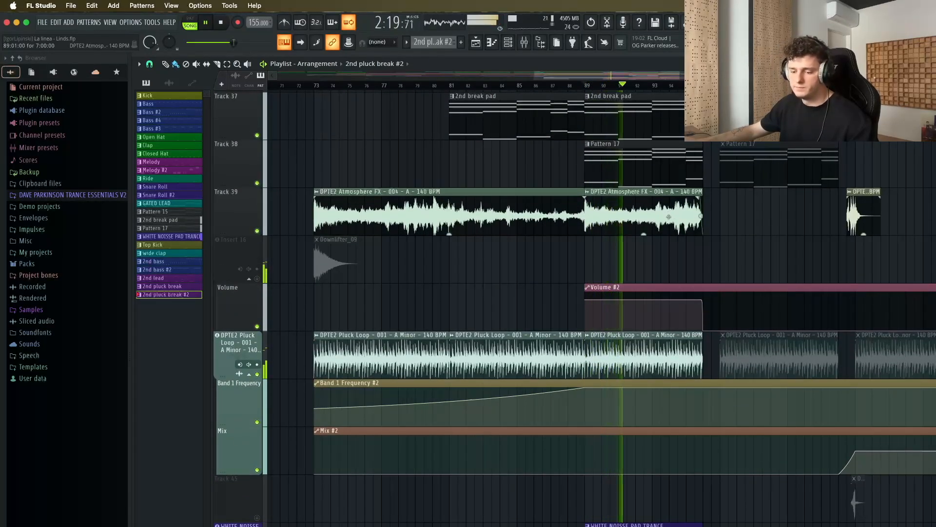
scroll(669, 217, up, 6)
scroll(666, 218, up, 1)
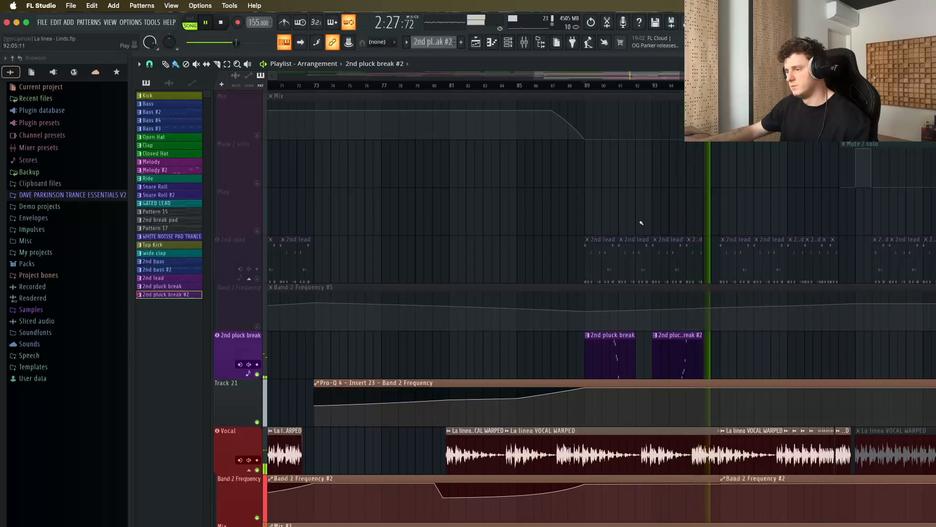
key(space)
Step: Solo the GATED LEAD track in the second drop and enable its Band 2 Frequency and Balance - Insert 14 volume automation
scroll(744, 257, down, 6)
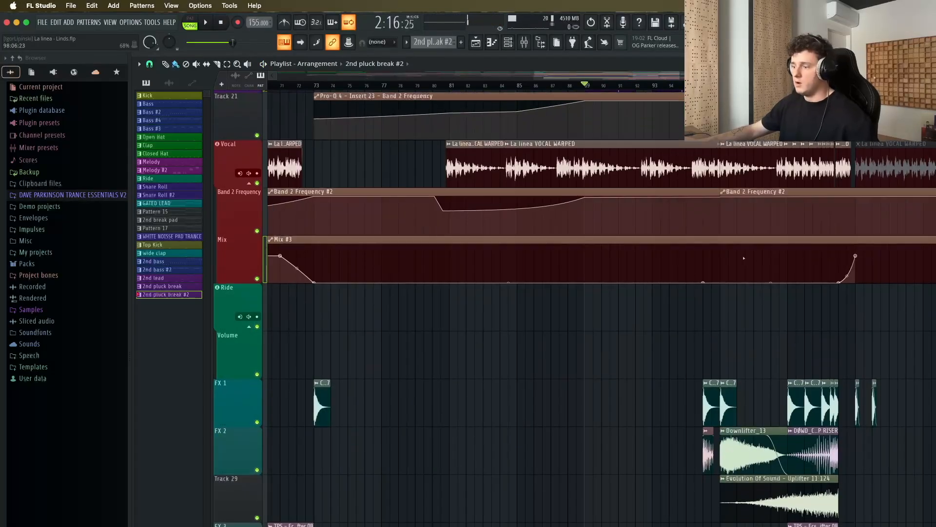
scroll(741, 255, down, 5)
scroll(819, 285, up, 6)
scroll(798, 276, up, 15)
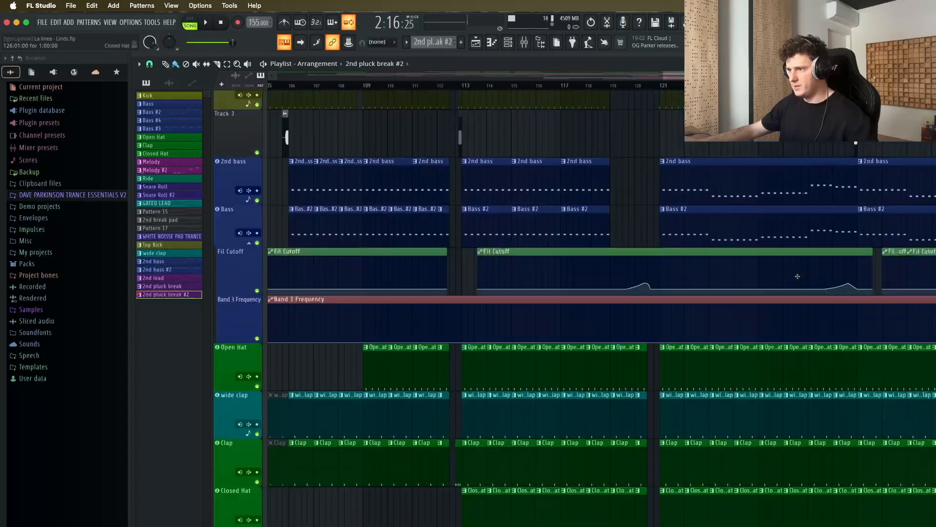
scroll(797, 277, down, 20)
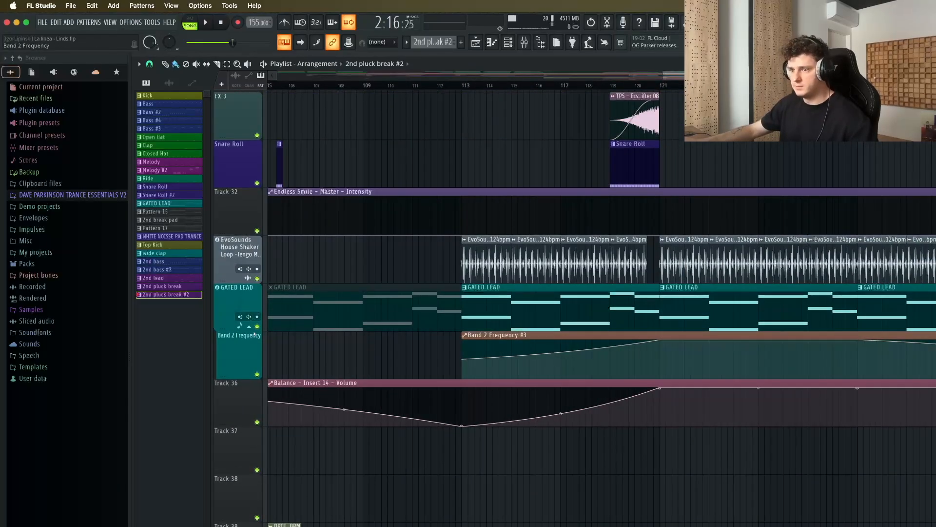
ctrl+click(257, 326)
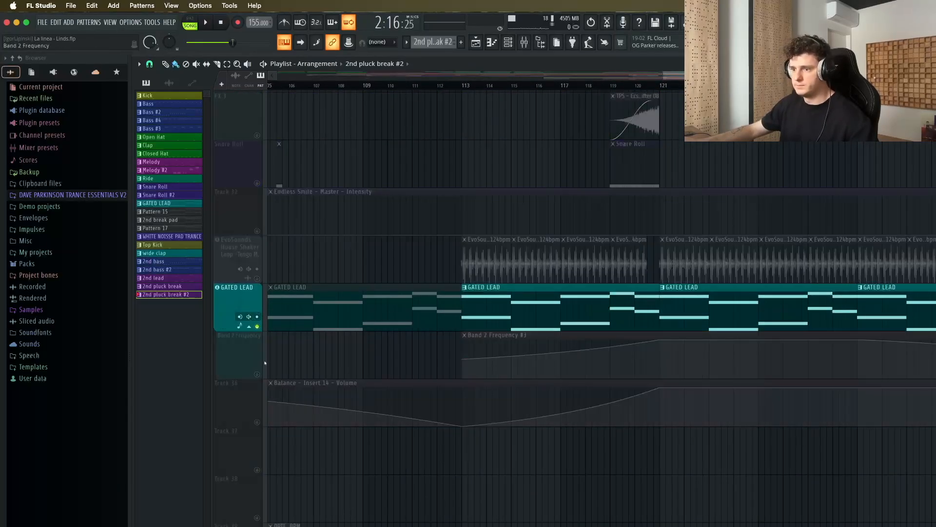
click(256, 421)
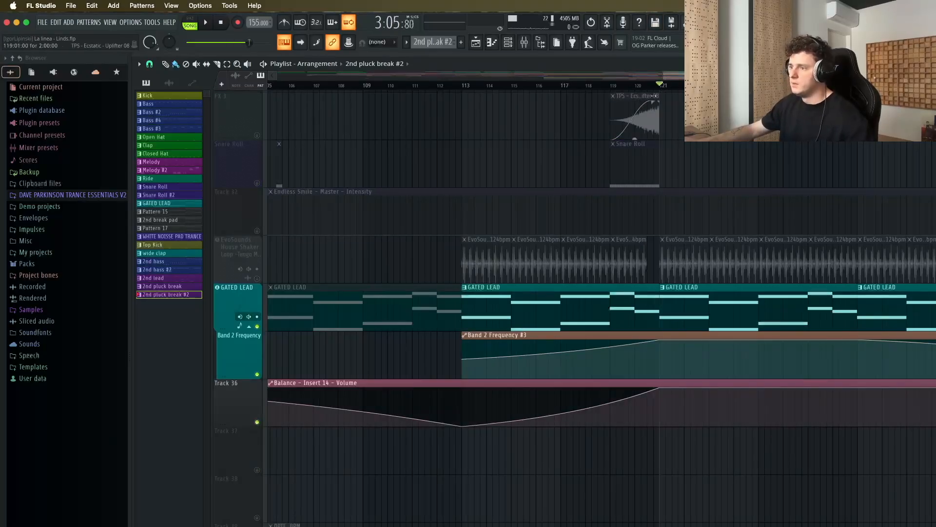
Step: Open the GATED LEAD pattern in the piano roll and play its notes from bar 121
double_click(683, 309)
drag(550, 132, 582, 116)
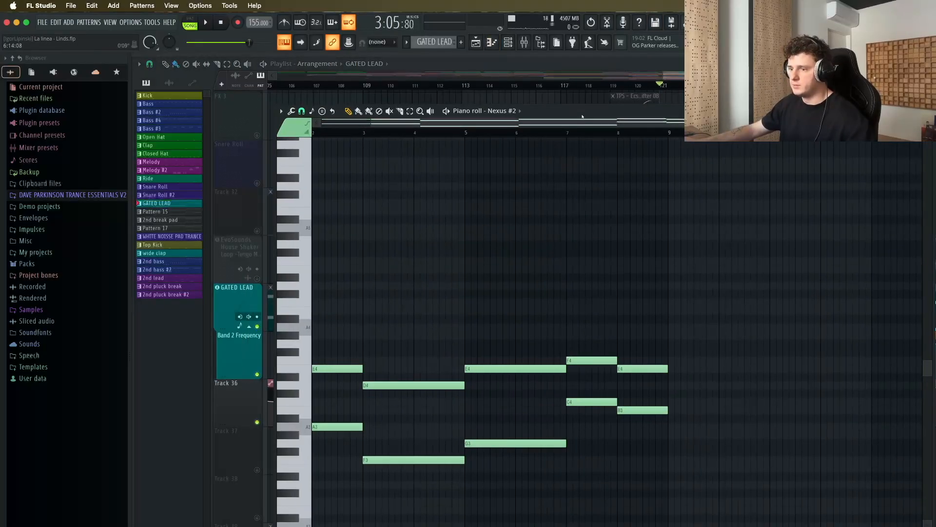
key(space)
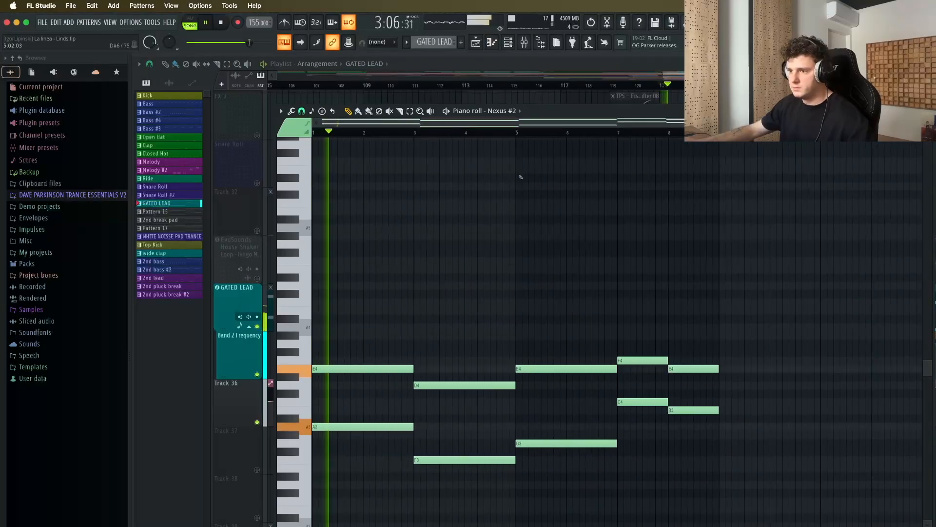
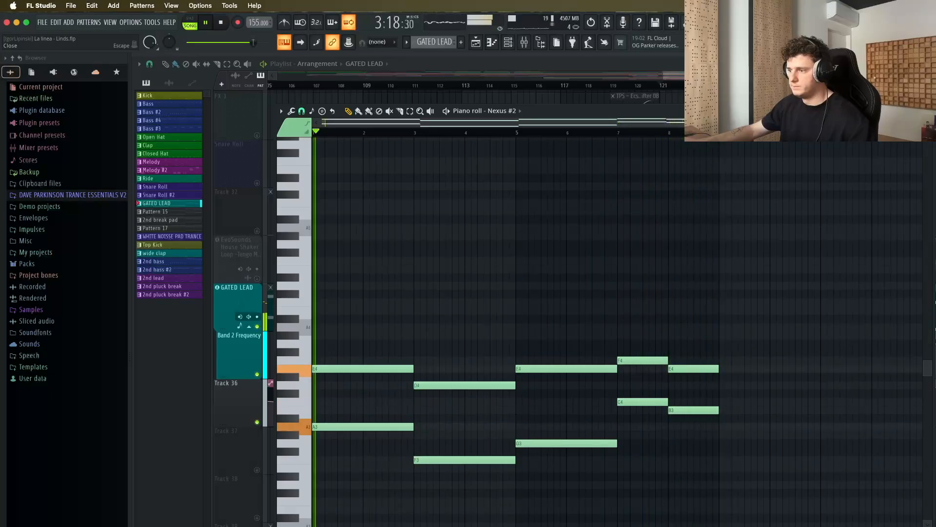
key(space)
click(926, 110)
Step: Inspect the GATED LEAD's Nexus instrument with the AR Stutter Chords 1 preset and close it
click(509, 42)
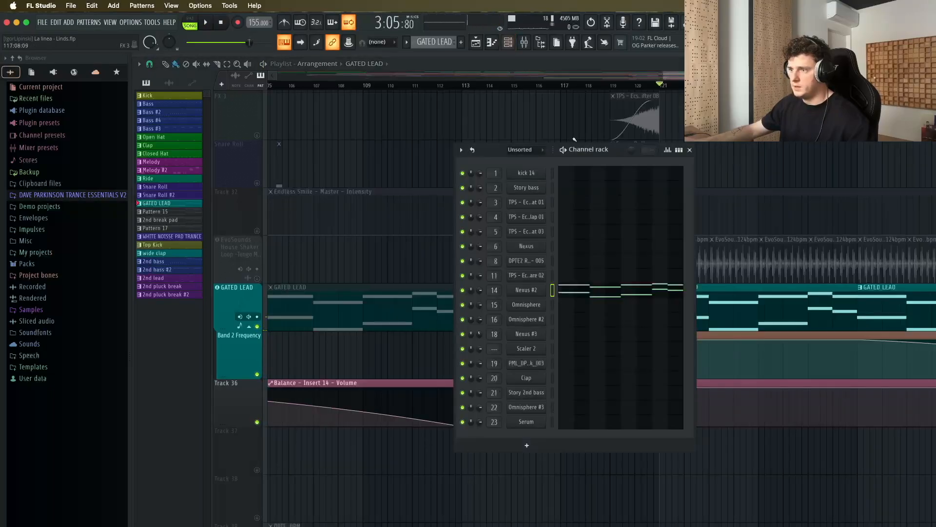
click(533, 291)
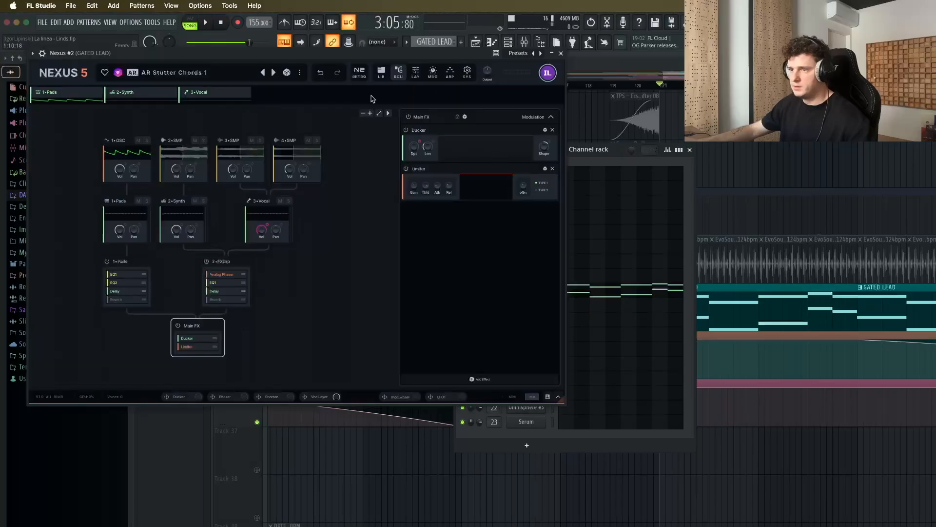
drag(415, 62, 541, 110)
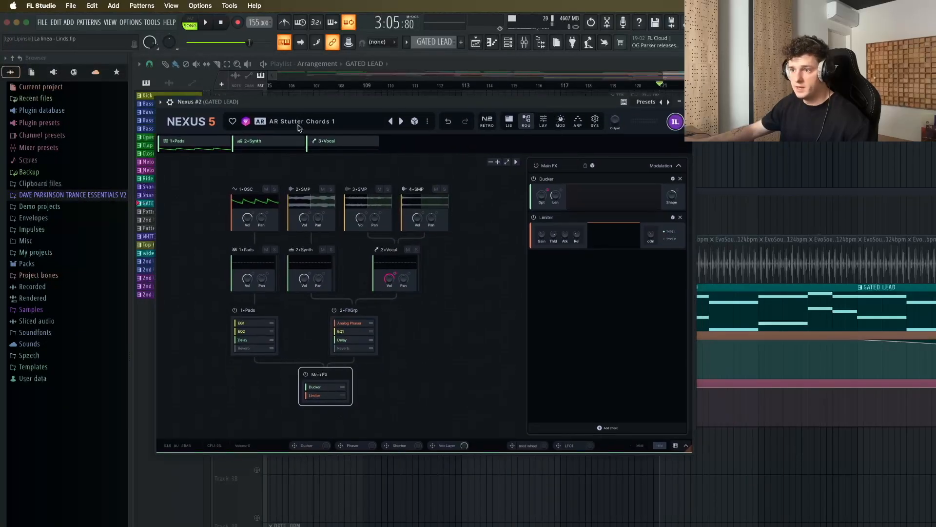
drag(394, 108, 408, 122)
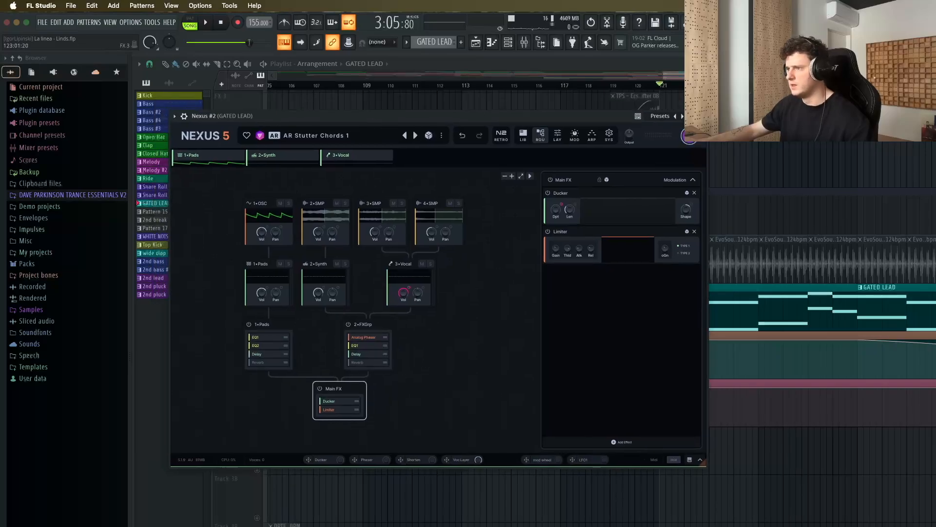
click(699, 116)
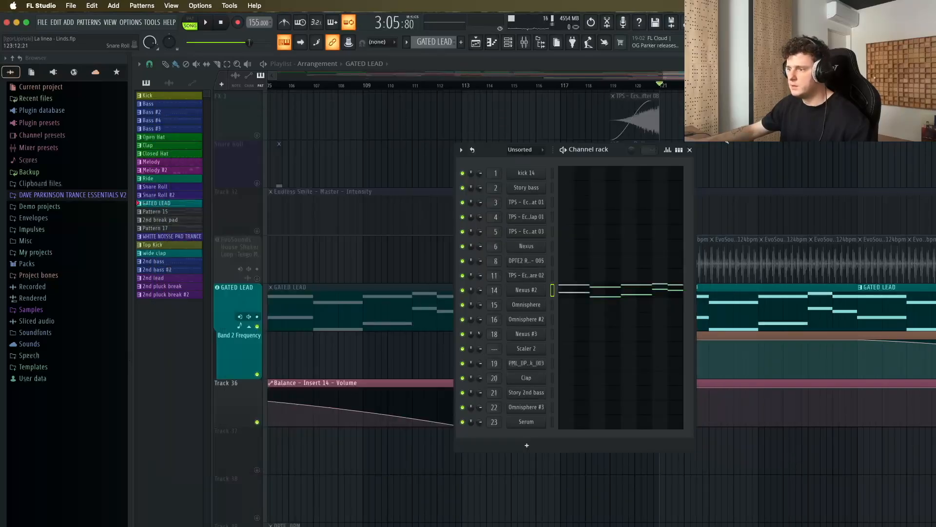
Step: Cancel the GATED LEAD solo so that every playlist track is enabled again
right_click(343, 275)
scroll(626, 267, down, 10)
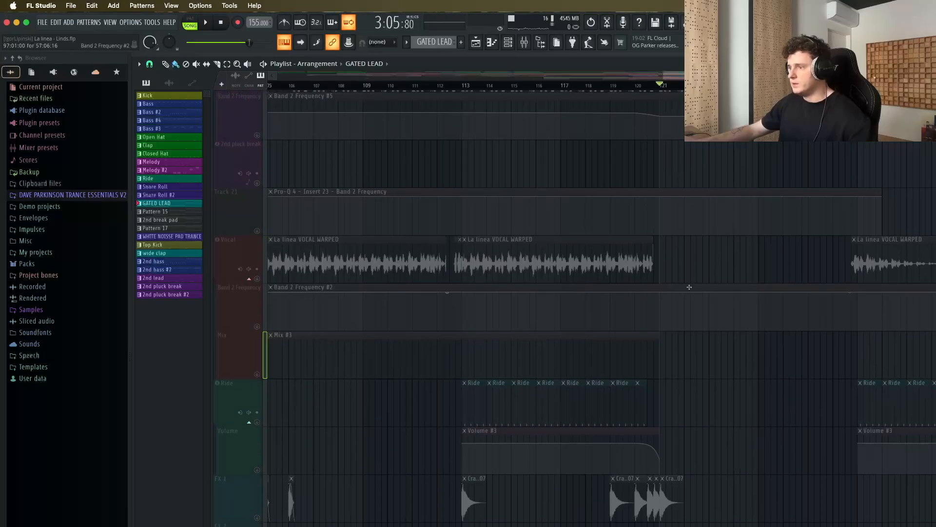
scroll(667, 292, down, 3)
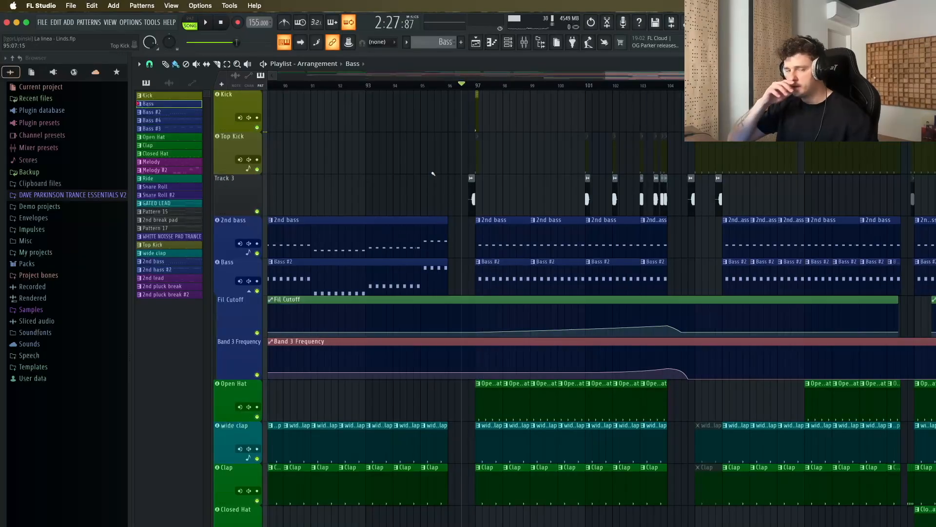
Step: Play the full mix from just before bar 97, following the drum, bass, melody and automation tracks
key(space)
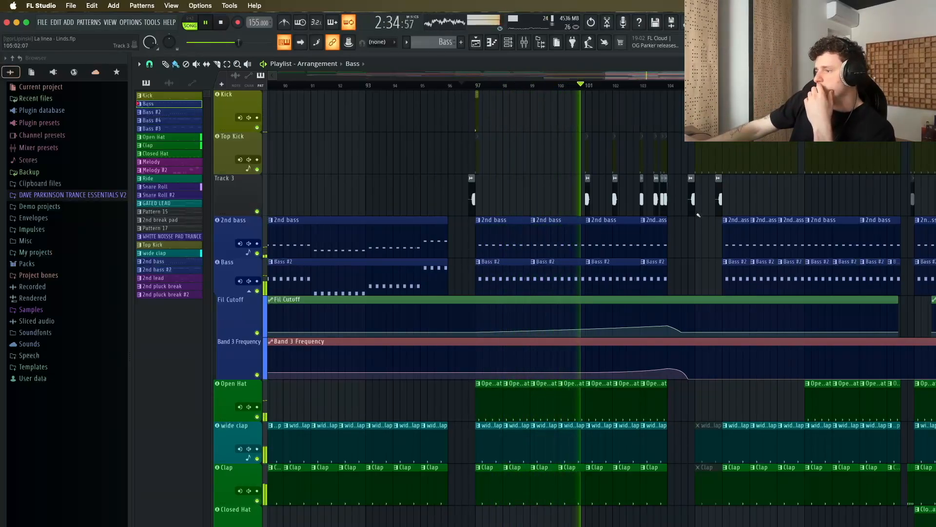
scroll(706, 228, down, 5)
scroll(709, 227, up, 1)
scroll(707, 224, down, 2)
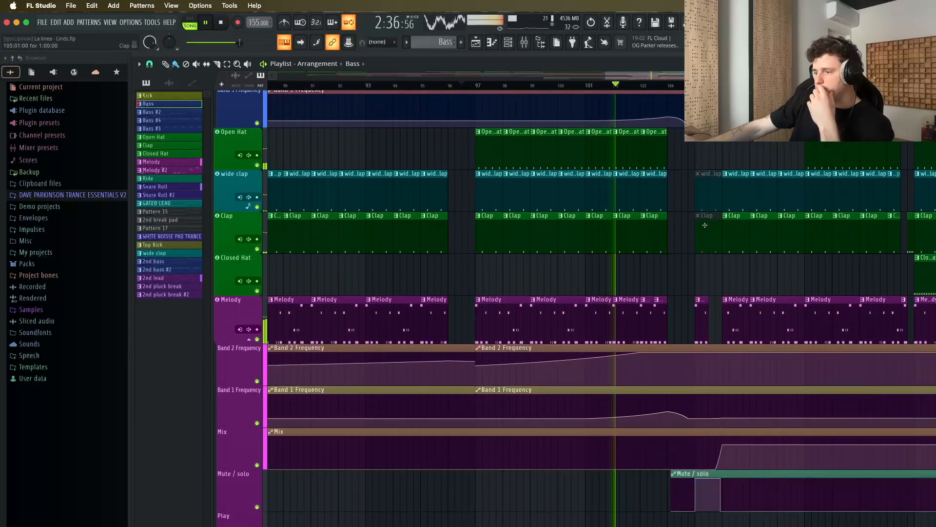
scroll(709, 222, up, 1)
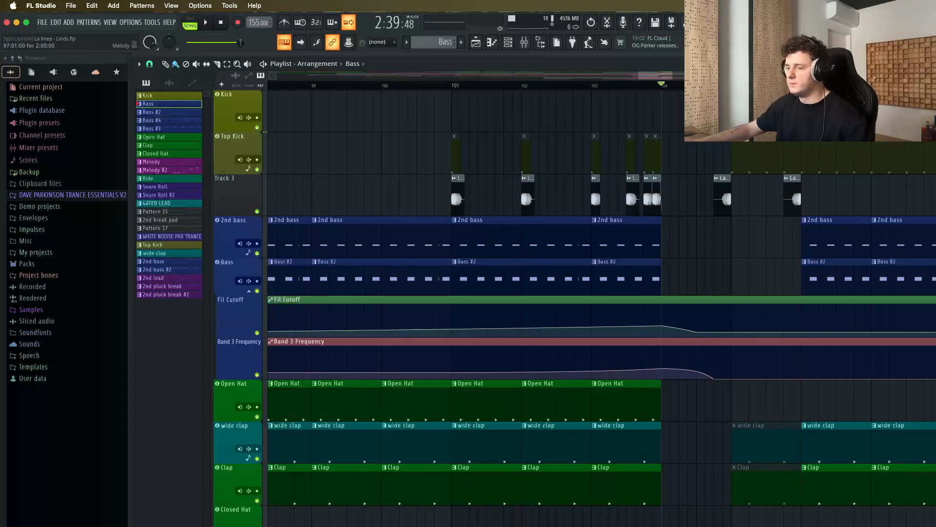
Step: Play the gap at bar 104 briefly and examine the Melody clips with their Mix and Mute / solo automation
key(space)
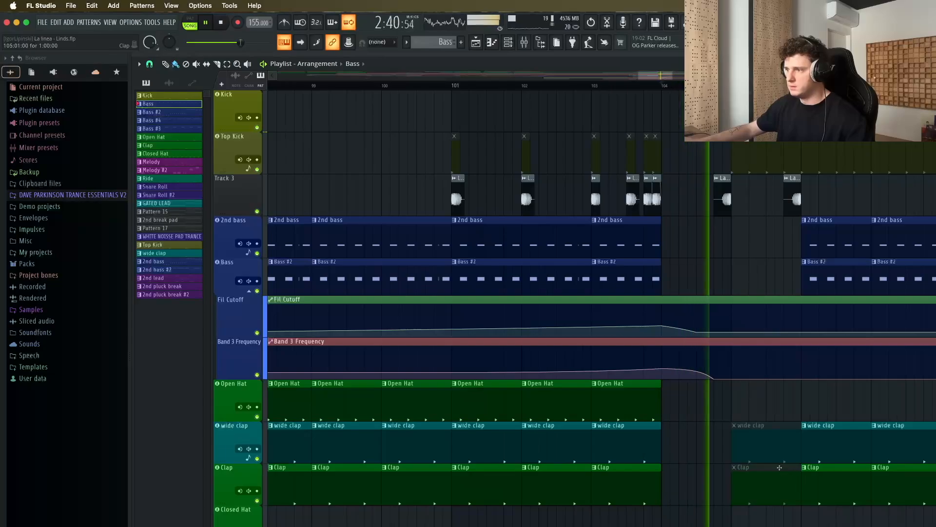
key(space)
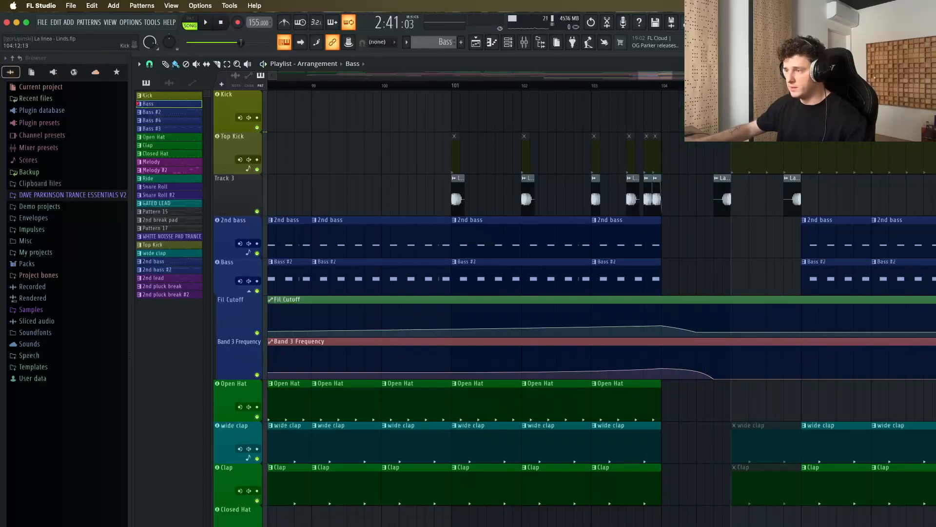
scroll(795, 287, down, 6)
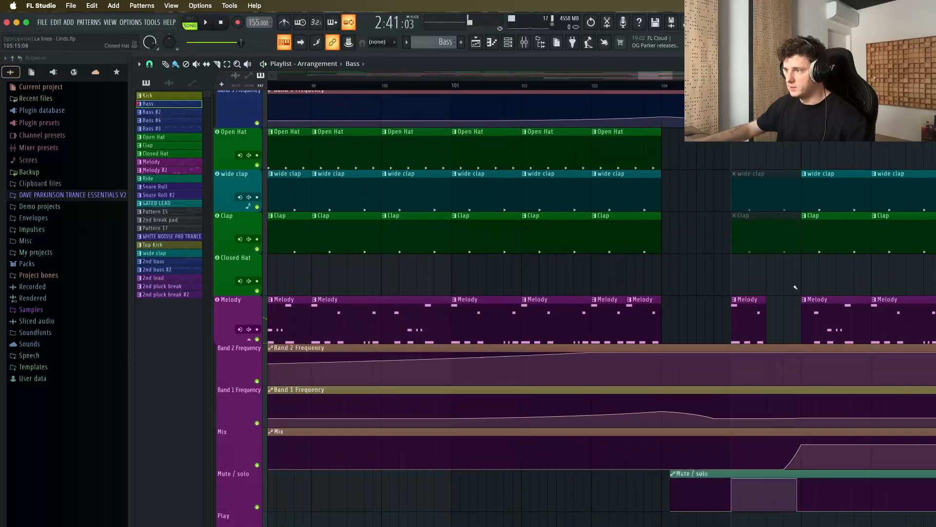
scroll(771, 254, down, 2)
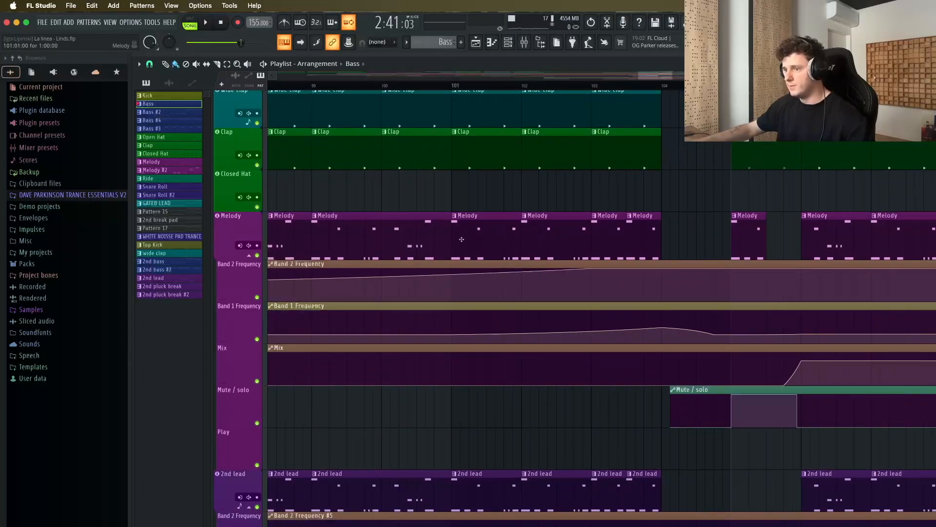
scroll(461, 239, down, 2)
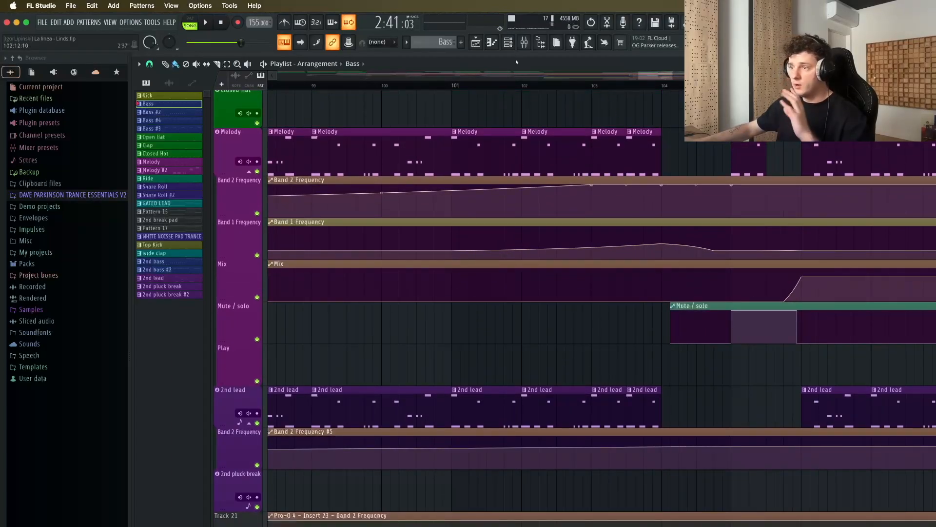
Step: Inspect the Phone preset in Pro-Q 4 on the Melody mixer insert, then close the equalizer and mixer
click(524, 43)
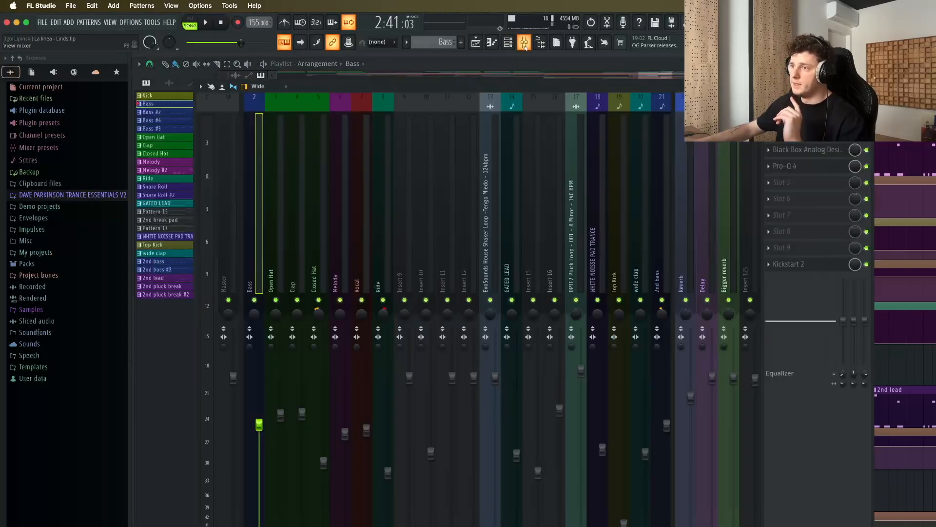
key(Right)
key(Right)
key(Right)
key(Right)
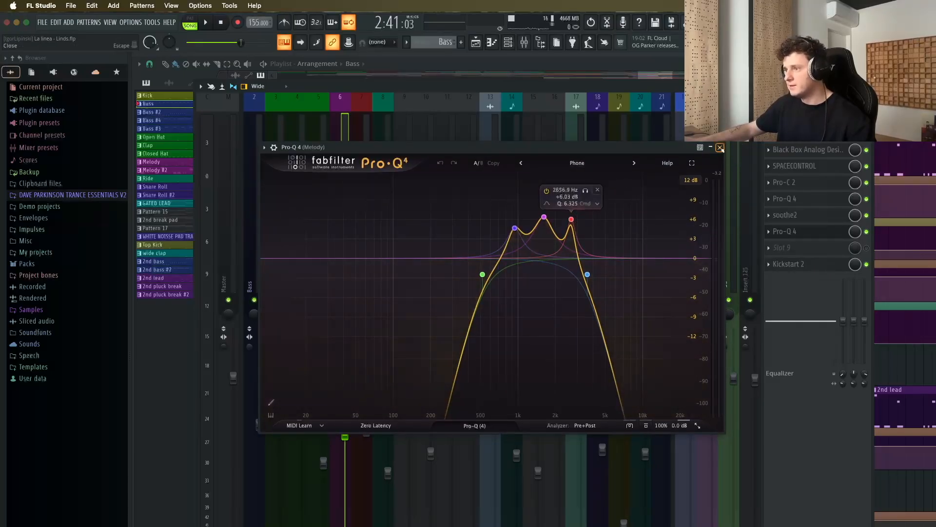
click(720, 148)
key(F9)
Step: Examine the vocal, riser and crash tracks around bar 104 and play the short Snare Roll clip after bar 105
scroll(848, 387, down, 5)
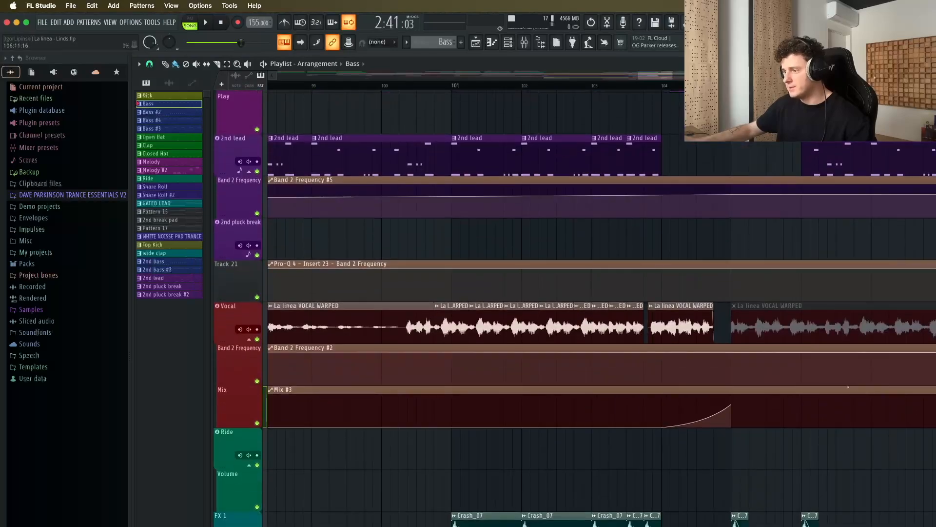
scroll(845, 411, down, 8)
scroll(846, 411, up, 1)
scroll(817, 379, up, 3)
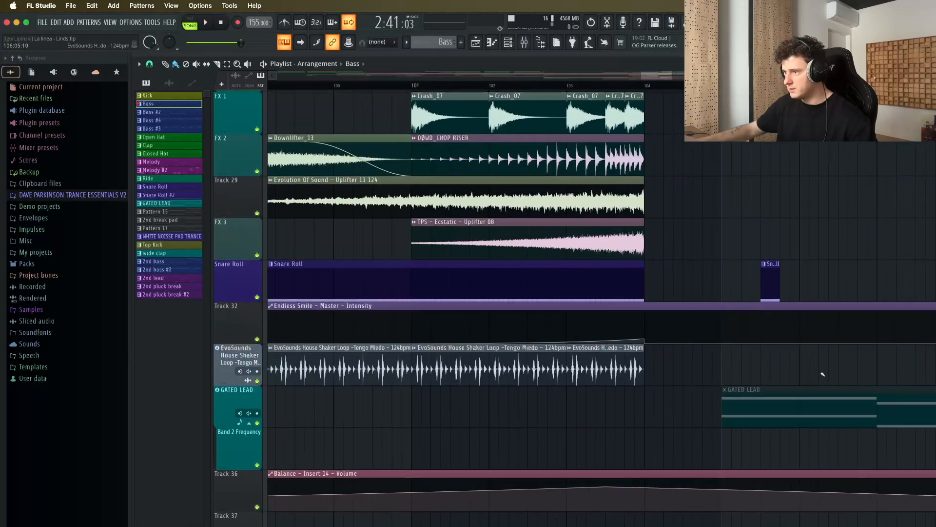
scroll(781, 322, up, 3)
key(space)
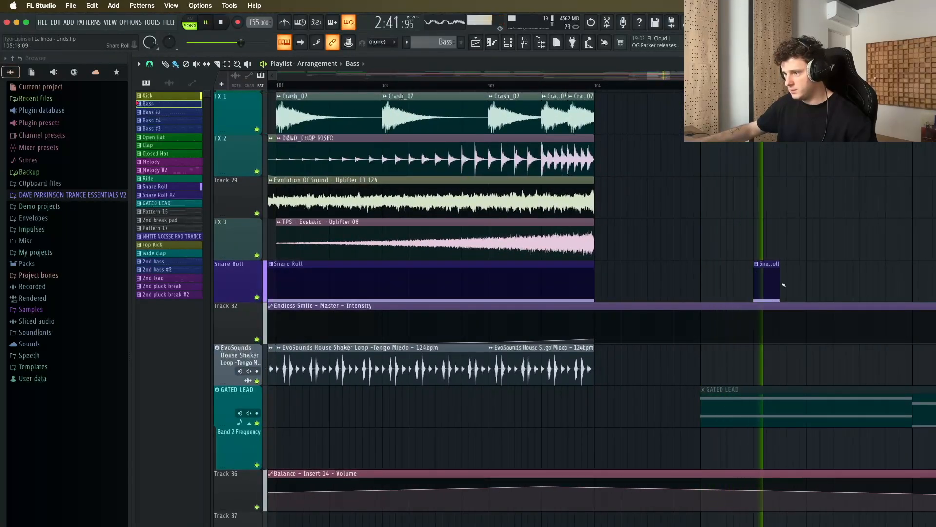
key(space)
Step: Examine the vocal stab and laugh clips on the lower tracks and play them from bar 105
scroll(786, 328, up, 3)
scroll(795, 324, down, 13)
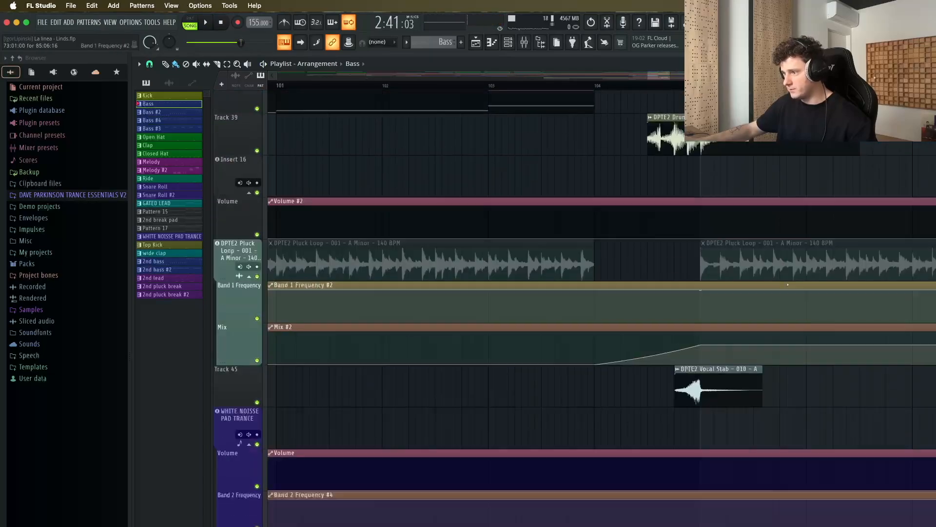
scroll(790, 407, up, 2)
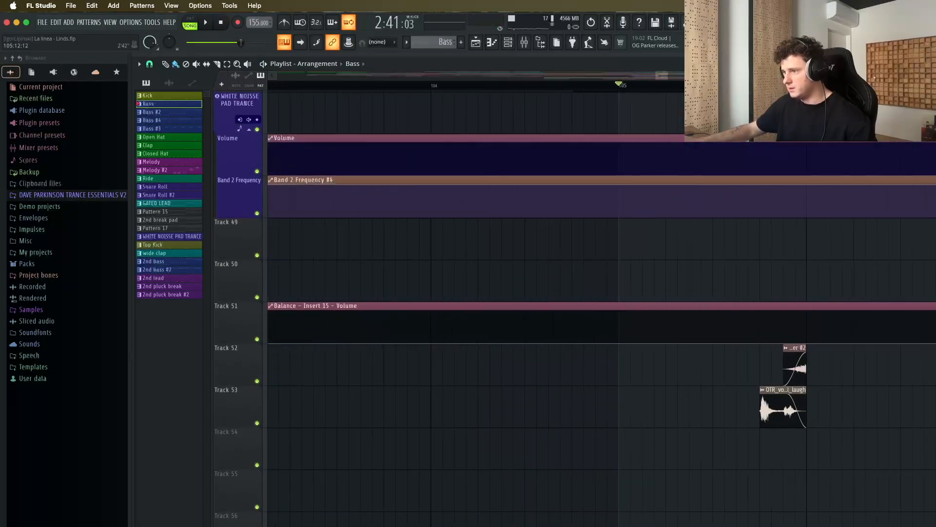
key(space)
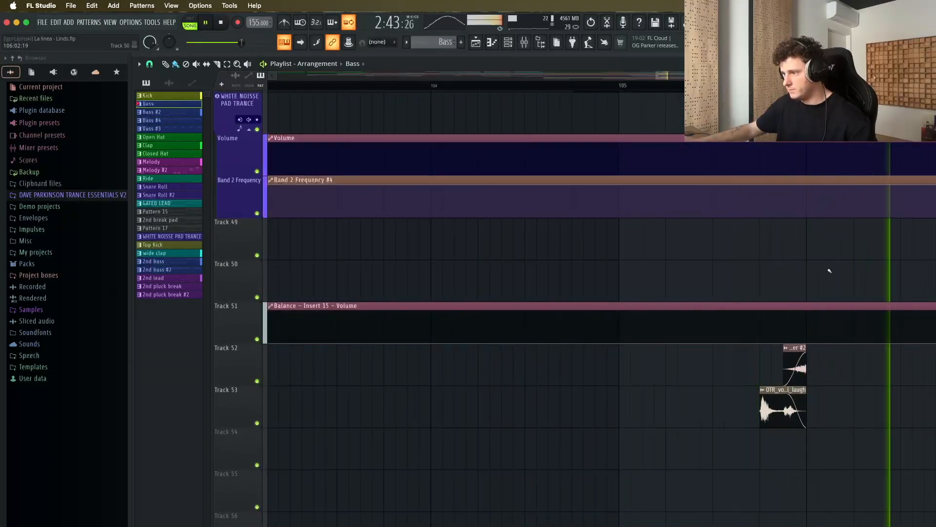
Step: Play through the second drop past bar 121, following the kick, bass, lead, vocal, ride, FX and GATED LEAD tracks
scroll(845, 271, up, 13)
scroll(843, 268, up, 12)
scroll(837, 264, down, 10)
scroll(761, 244, up, 5)
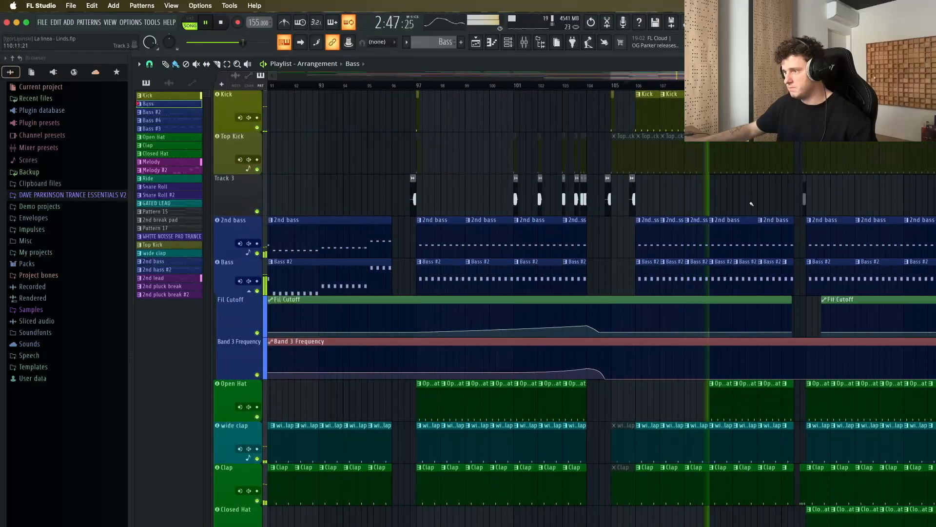
scroll(802, 149, down, 6)
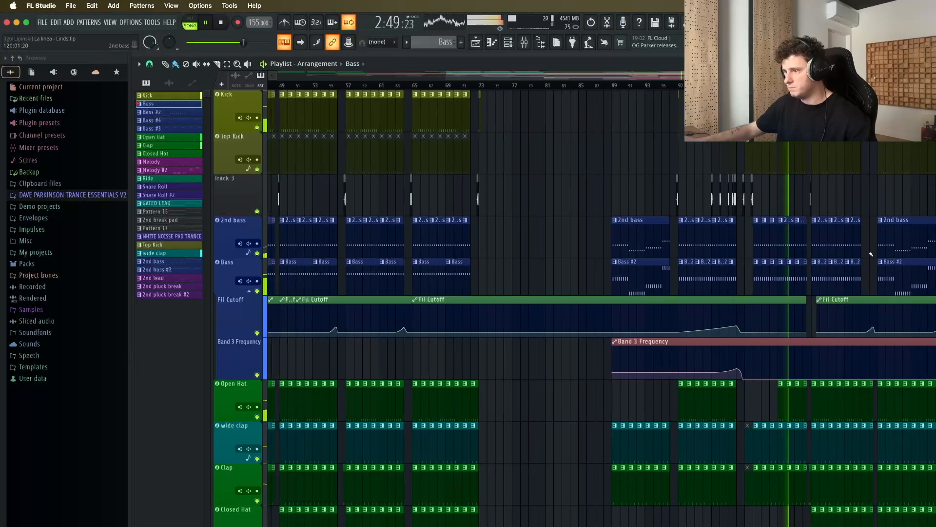
scroll(872, 260, down, 10)
scroll(871, 258, up, 10)
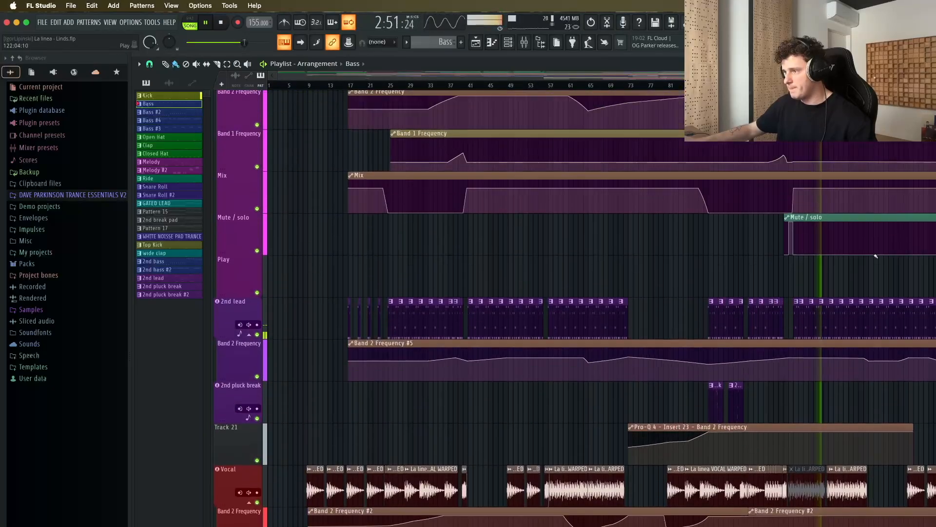
scroll(871, 249, up, 4)
scroll(871, 250, up, 4)
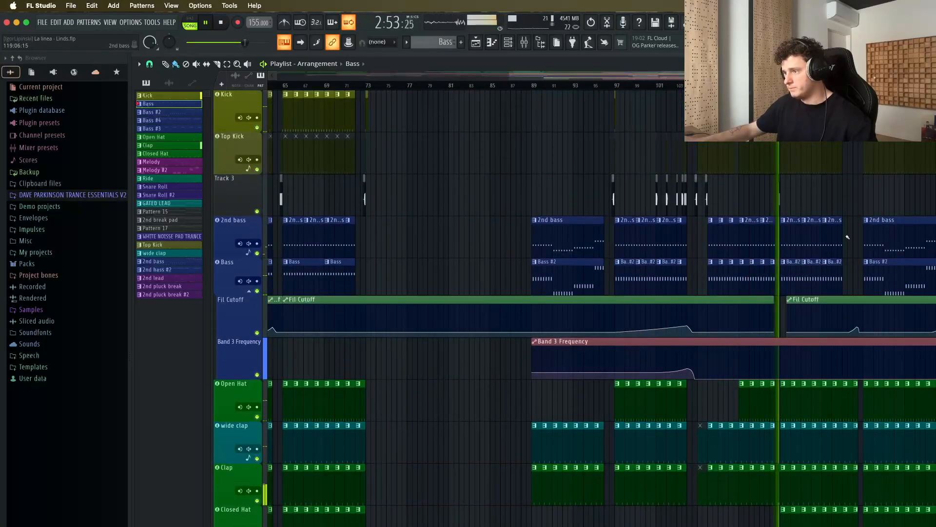
scroll(851, 242, down, 5)
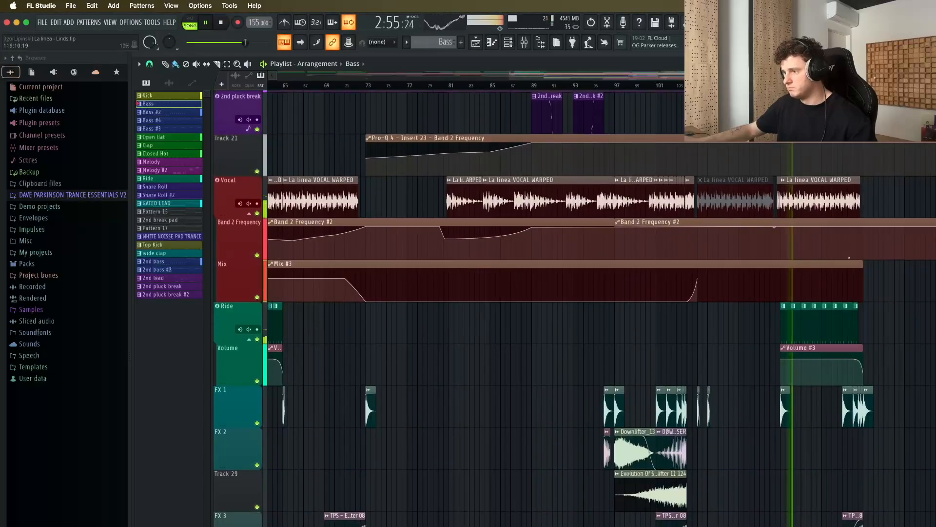
scroll(851, 257, down, 6)
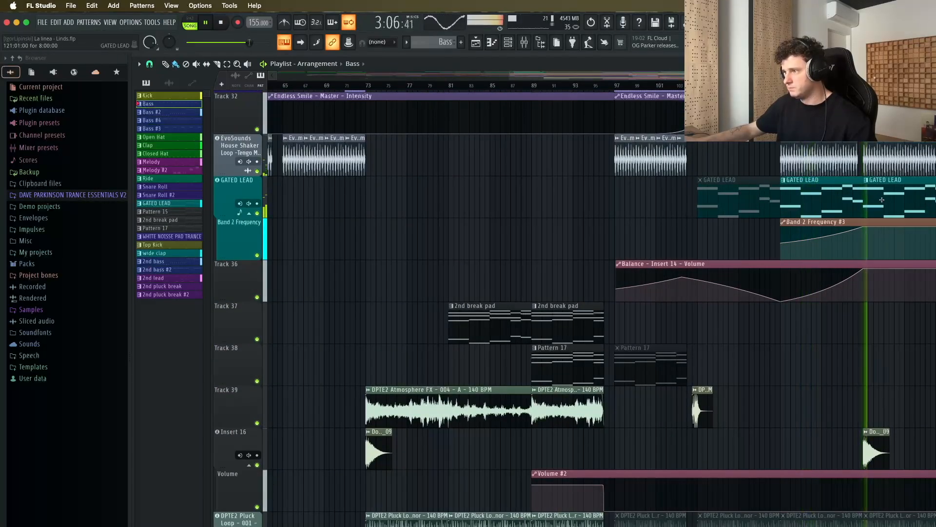
scroll(862, 317, down, 1)
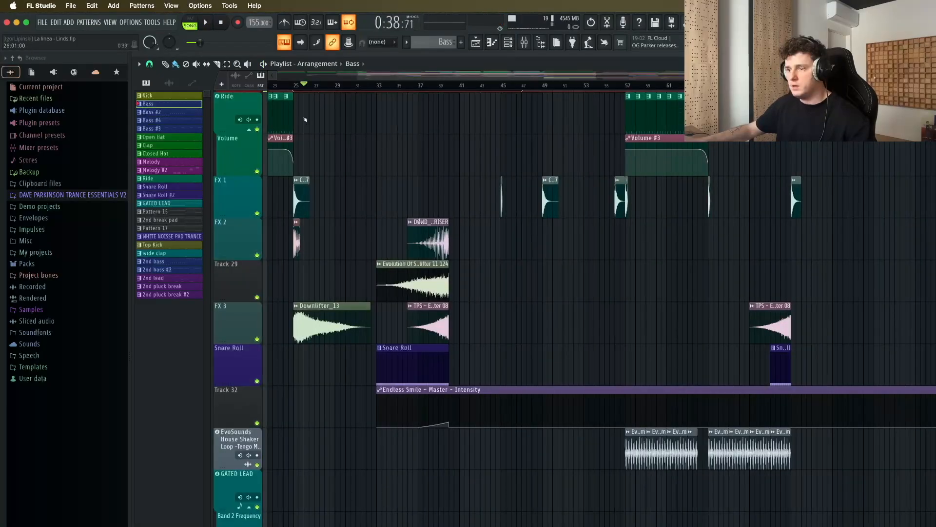
Step: Solo FX 1 and enable FX 2, Track 29, FX 3, Snare Roll and the Endless Smile intensity automation with it
right_click(257, 213)
click(257, 256)
click(257, 297)
click(257, 339)
click(257, 380)
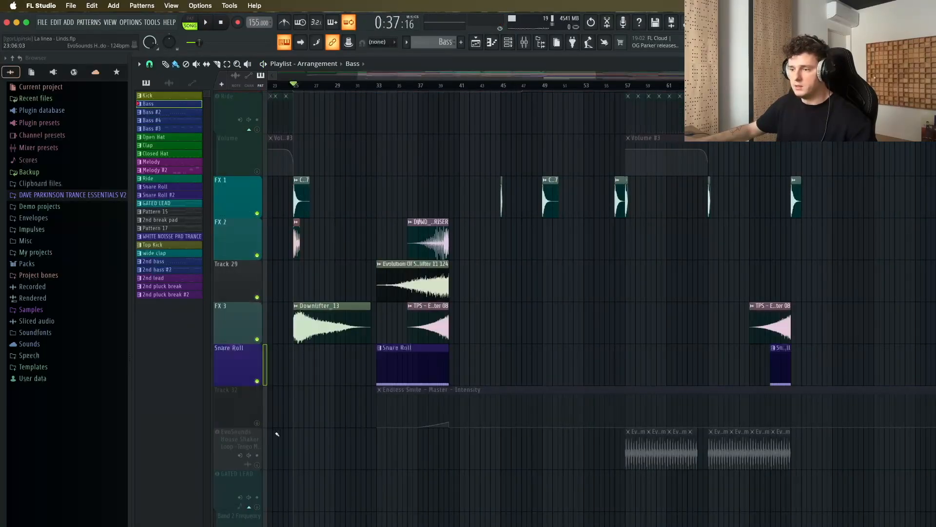
click(257, 423)
Step: Set the playhead near bar 39 and inspect the Endless Smile effect on the Master, then close it and the mixer
click(444, 86)
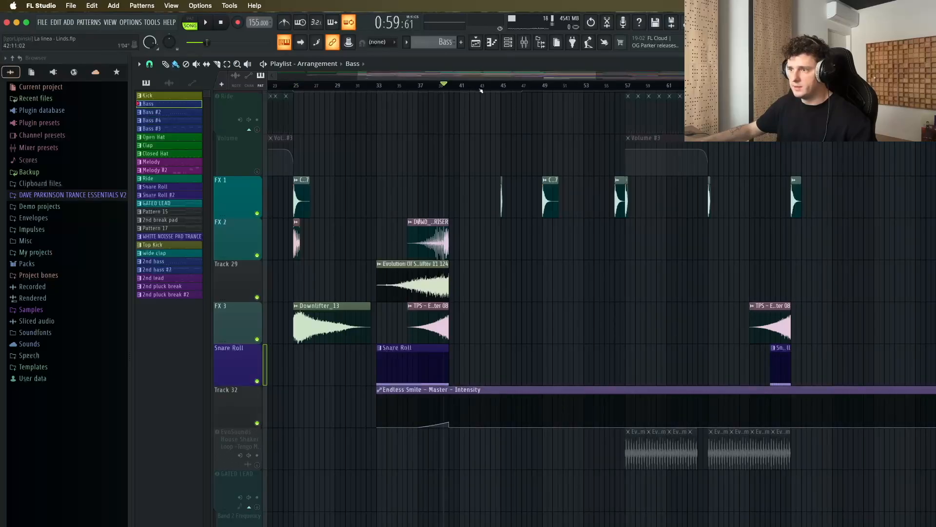
click(524, 43)
click(234, 135)
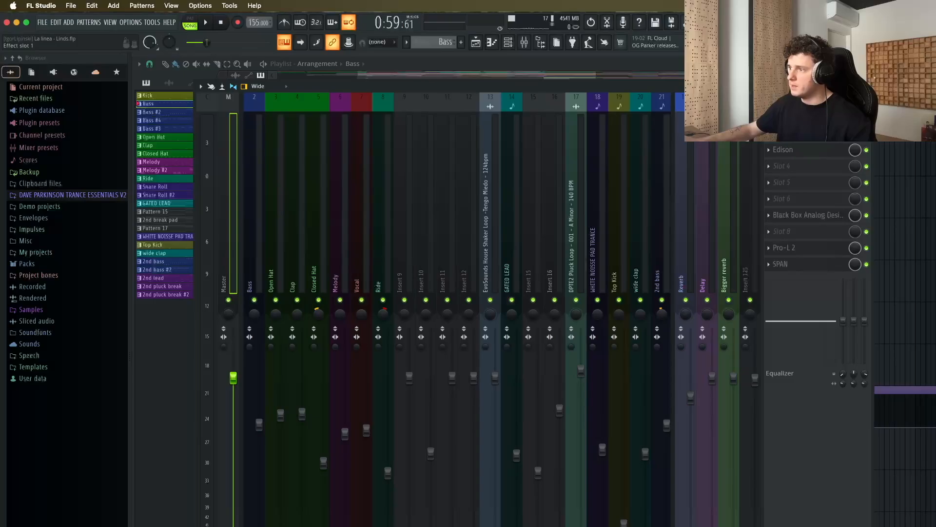
click(800, 117)
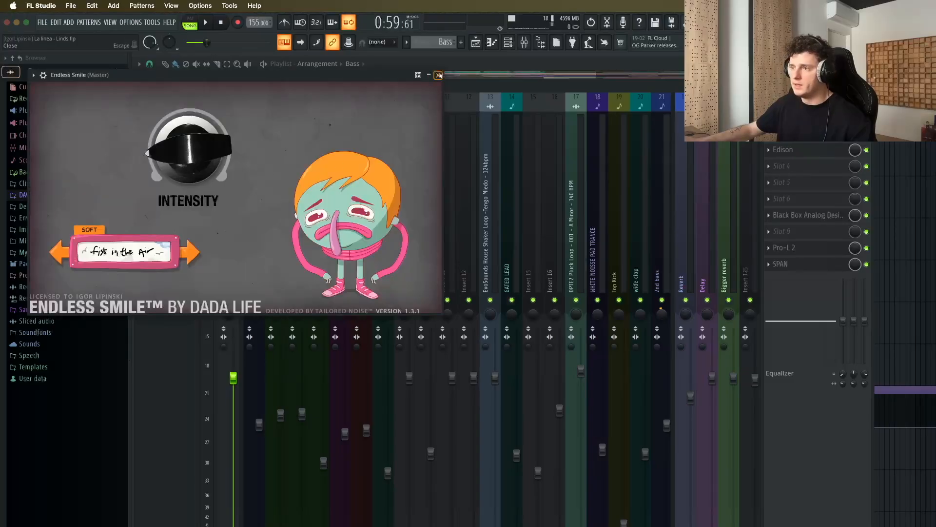
click(439, 75)
click(867, 86)
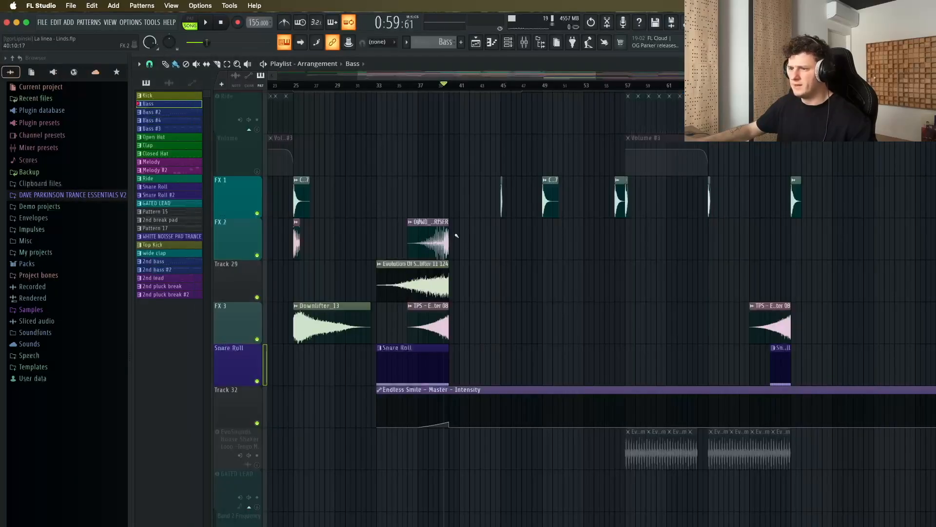
Step: Play the build-up from bar 37 with the FX tracks, Snare Roll and Endless Smile automation still soloed
click(418, 87)
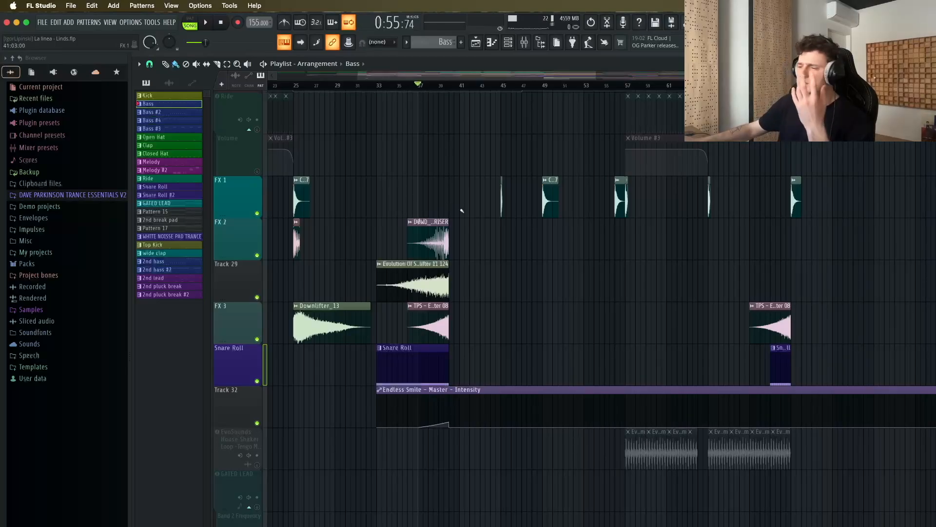
key(space)
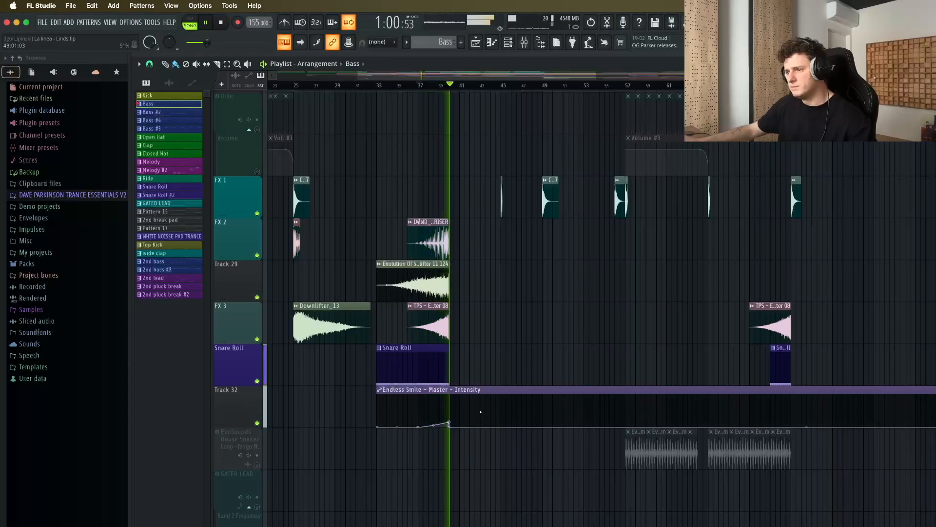
key(space)
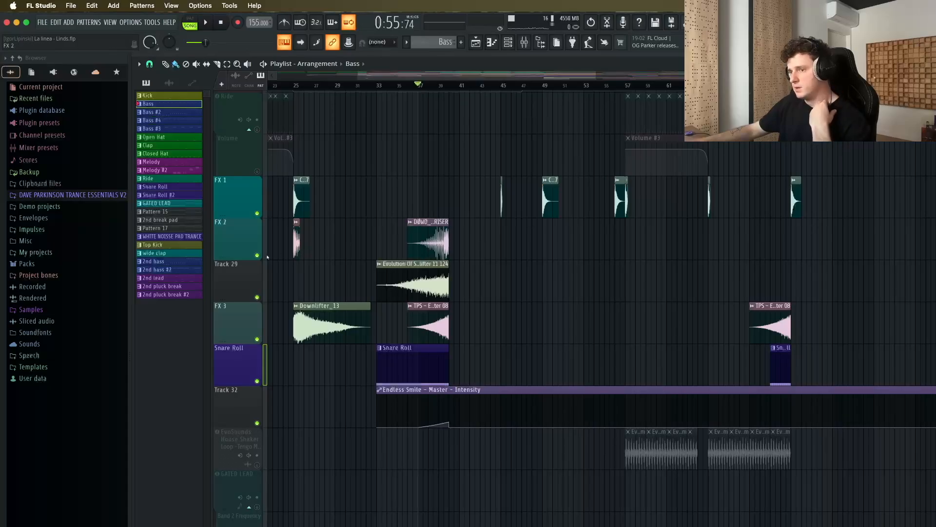
Step: Solo FX 2 and Track 29 in turn and play each riser from about bar 38
click(267, 255)
right_click(259, 264)
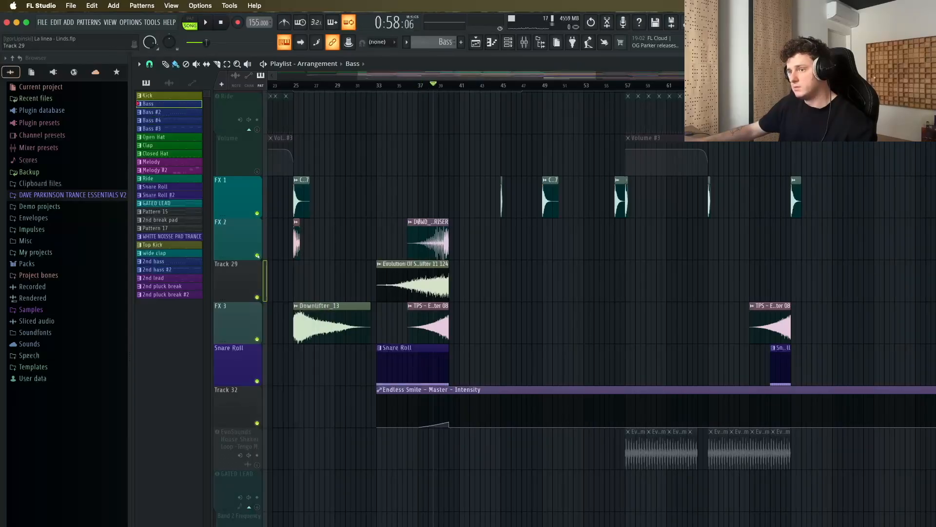
right_click(258, 256)
key(space)
key(space)
right_click(258, 297)
key(space)
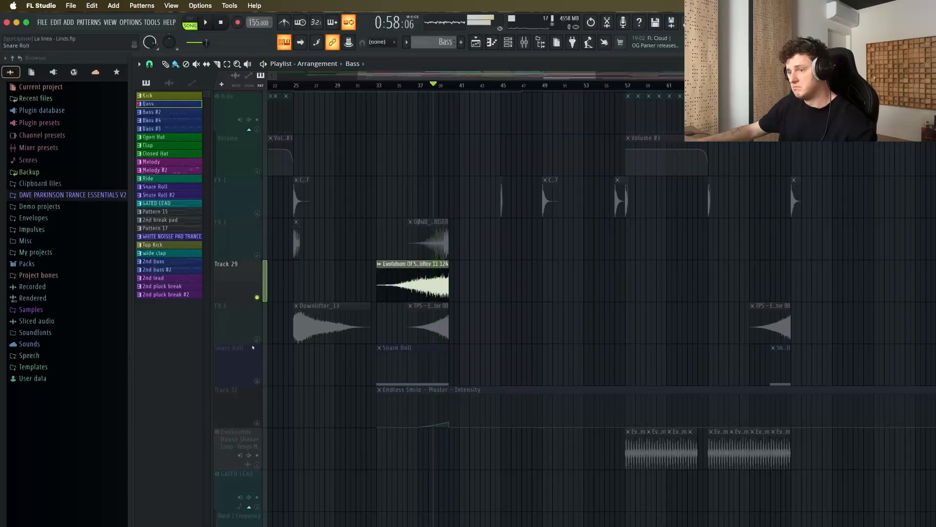
Step: Solo FX 3 and play its riser from about bar 38, then re-enable all playlist tracks
right_click(257, 339)
key(space)
right_click(257, 382)
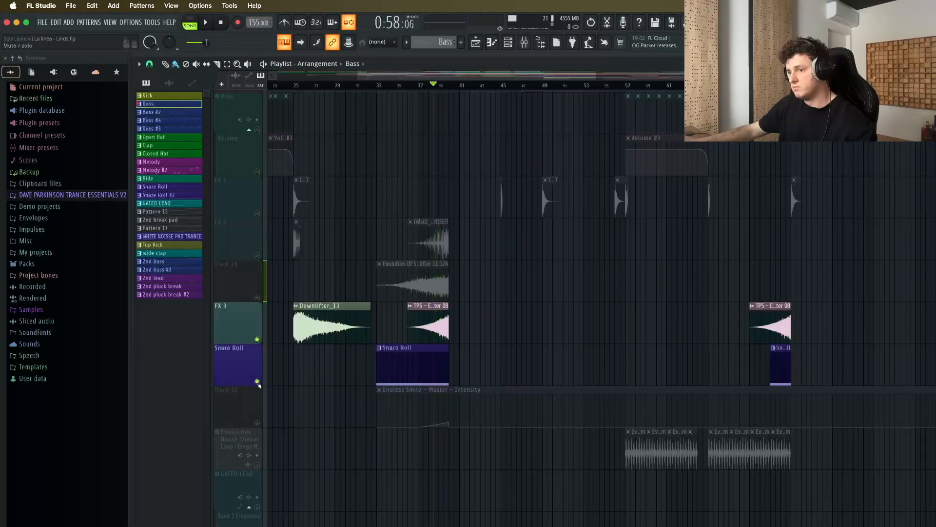
right_click(258, 383)
Step: Place the playhead at bar 56, solo FX 1 and play its two Crash_07 clips
scroll(512, 104, right, 3)
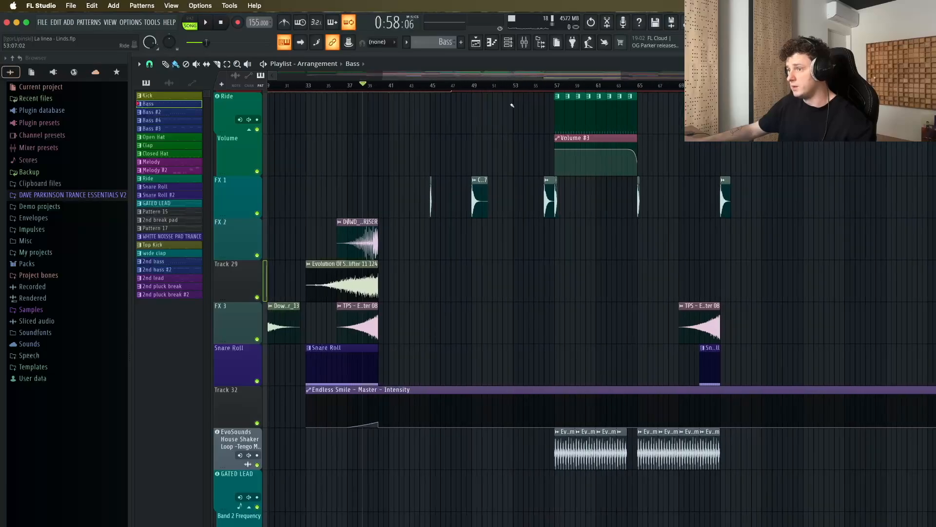
scroll(543, 189, up, 5)
scroll(541, 195, up, 15)
scroll(536, 190, down, 10)
scroll(534, 189, down, 6)
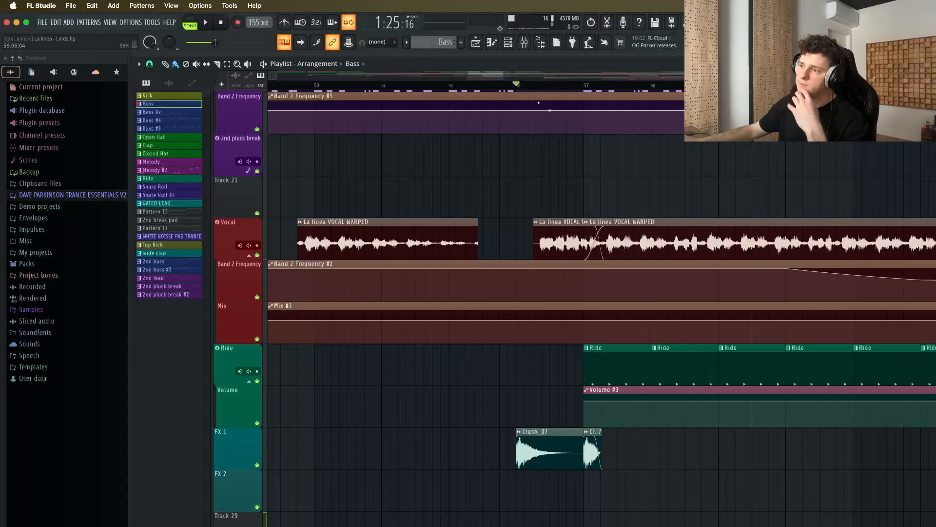
click(525, 90)
click(518, 91)
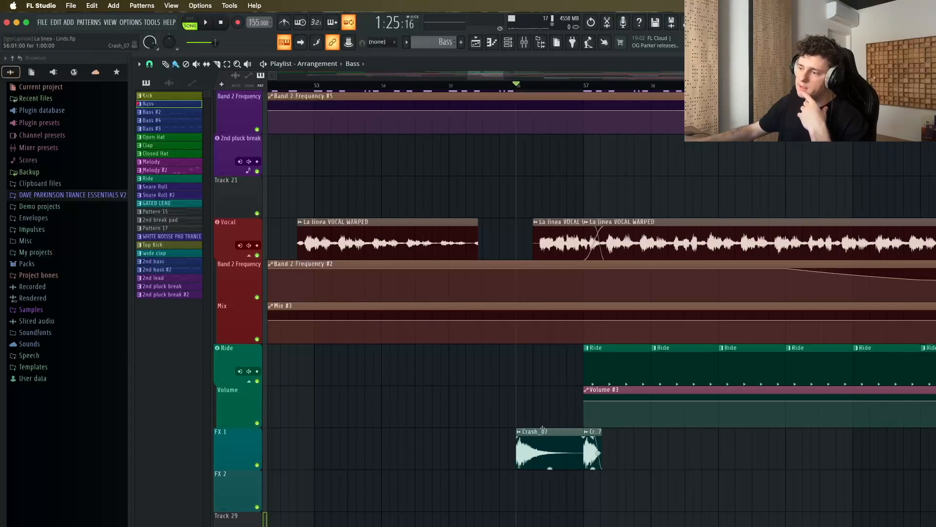
right_click(257, 464)
key(space)
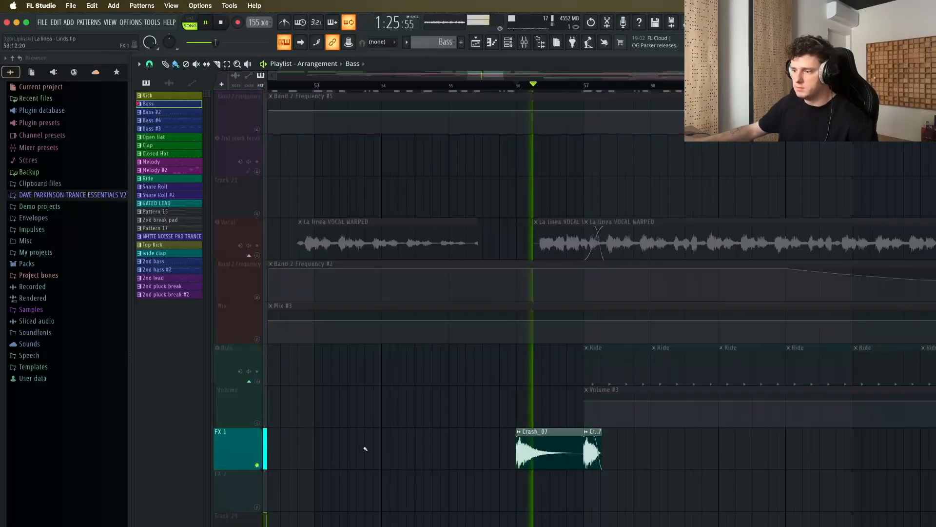
key(space)
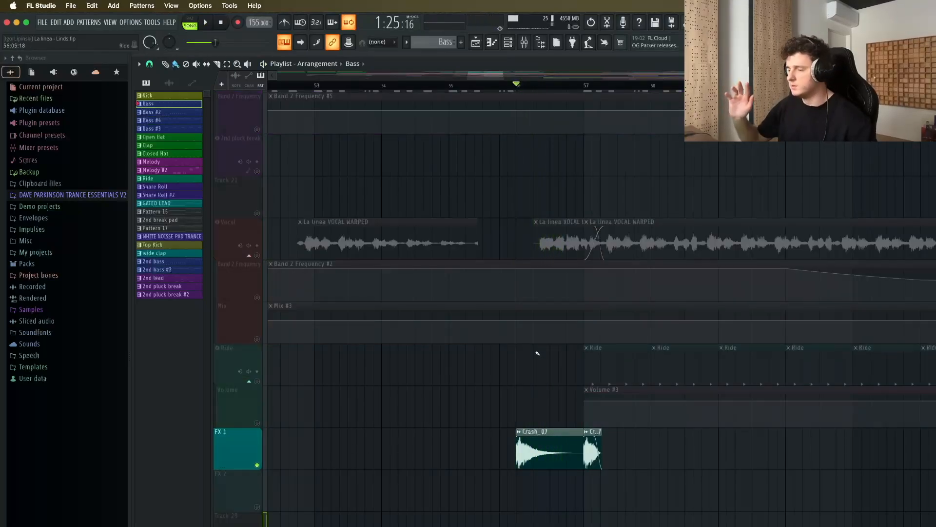
key(space)
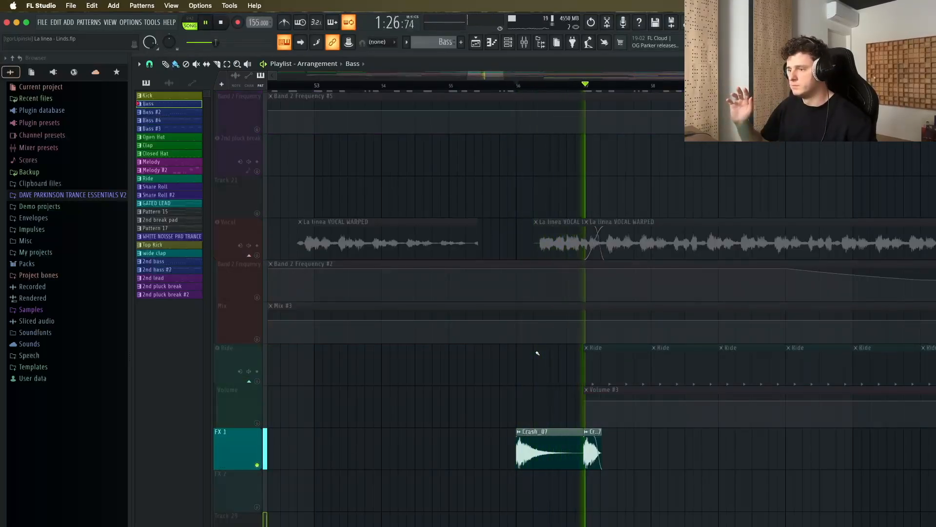
key(space)
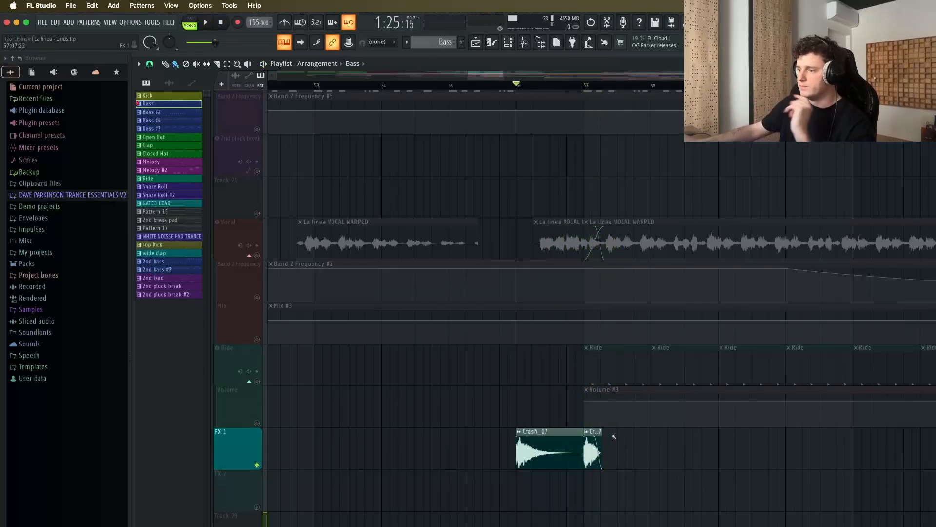
Step: Re-enable all tracks and play the transition into bar 57 from just after bar 55
click(251, 417)
right_click(258, 424)
drag(509, 87, 464, 89)
key(space)
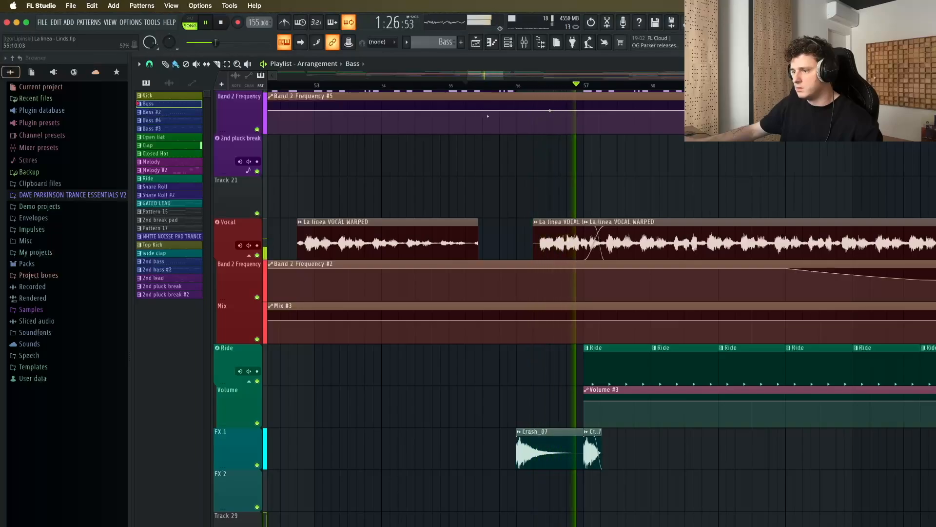
key(space)
Step: Try extending the Crash_07 clip at bar 57 past bar 60, play the transition with it, and undo the extension
drag(600, 448, 829, 449)
key(space)
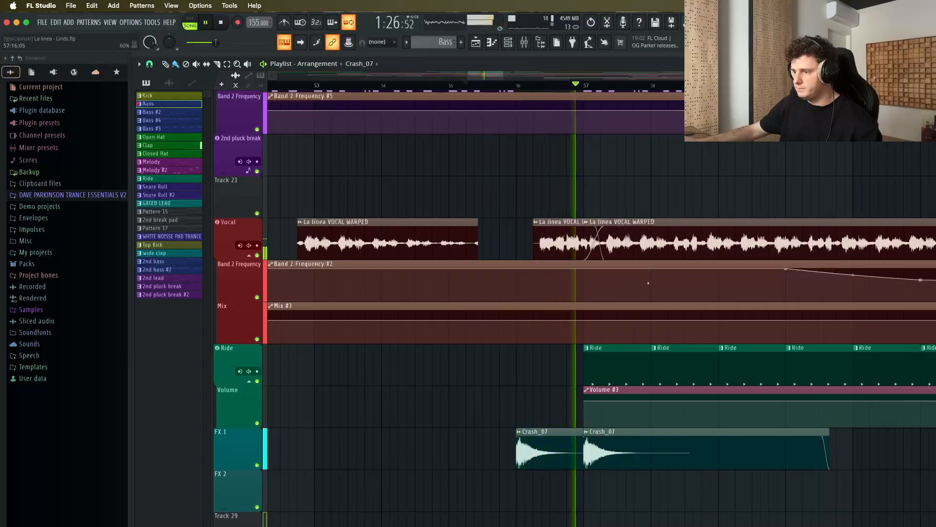
key(space)
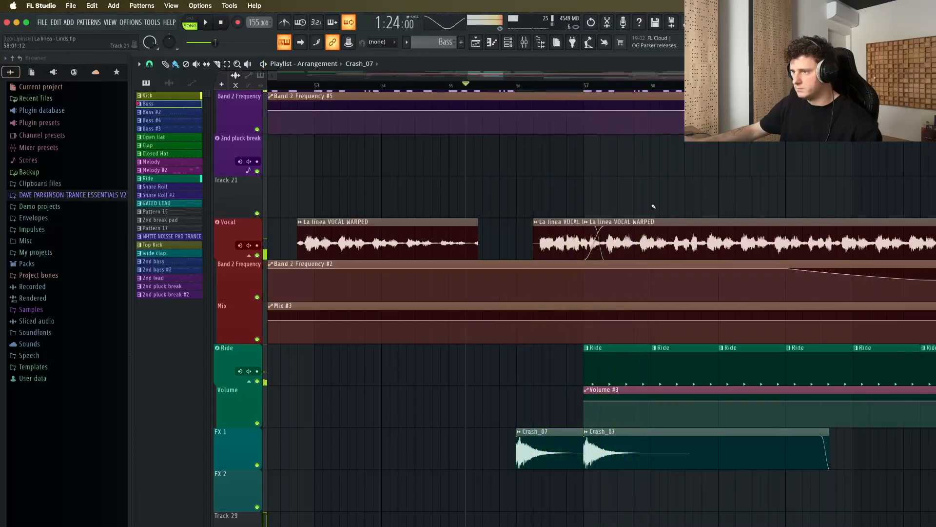
click(599, 25)
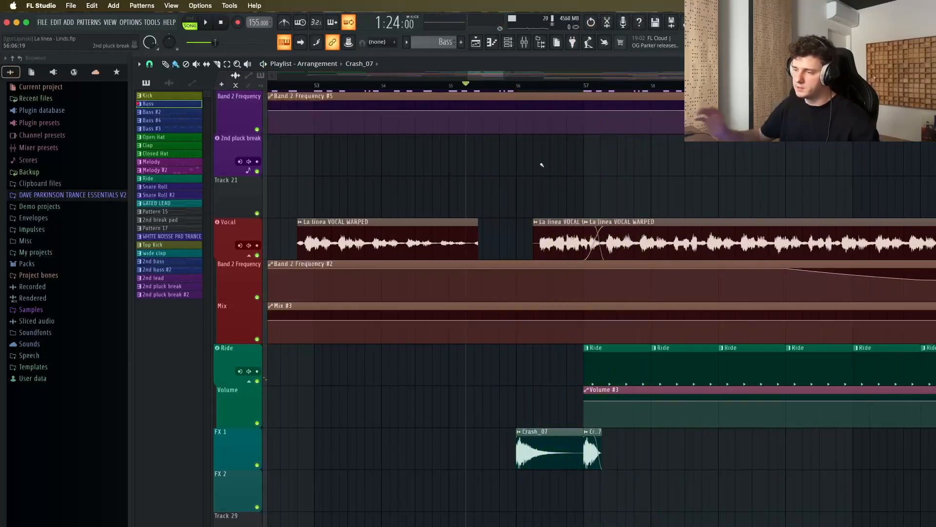
Step: Replay the transition into bar 57 with the shortened crash, then look over the FX, shaker and second-break tracks
key(space)
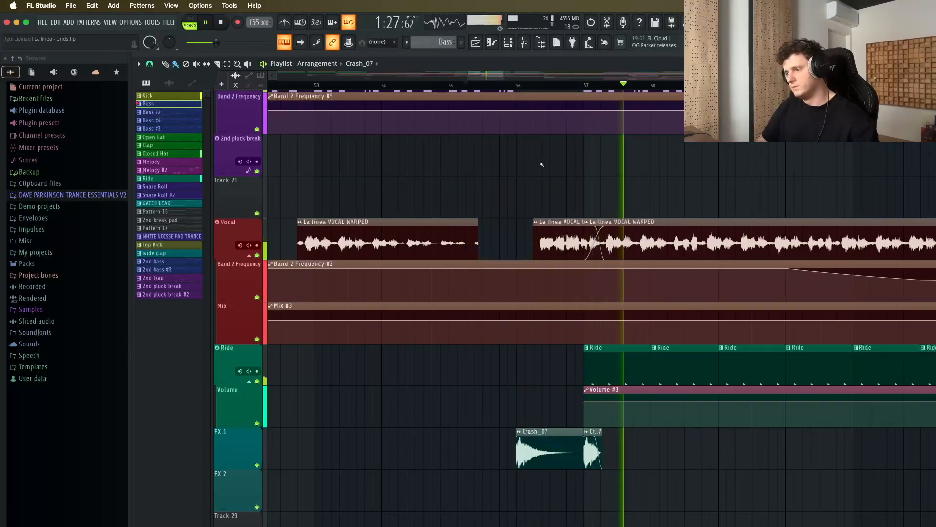
key(space)
scroll(539, 163, down, 5)
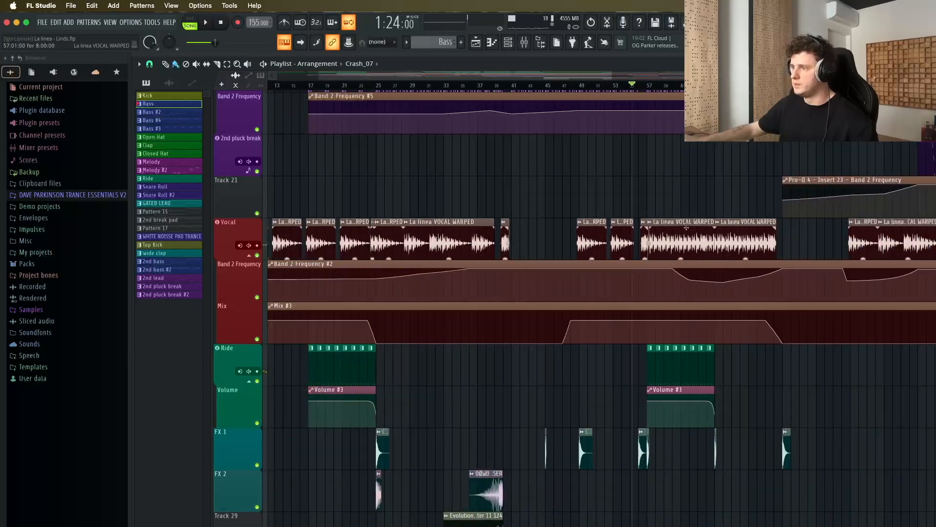
scroll(725, 247, up, 6)
scroll(719, 274, down, 8)
scroll(725, 283, up, 1)
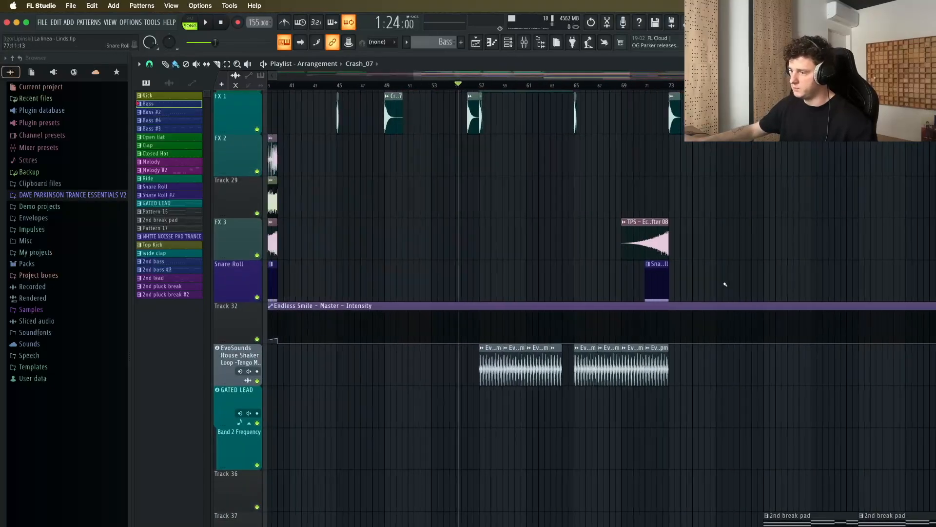
scroll(721, 304, down, 9)
Step: Show the mixer, reposition its window, look across the tracks and select the Master to list its effects
key(F9)
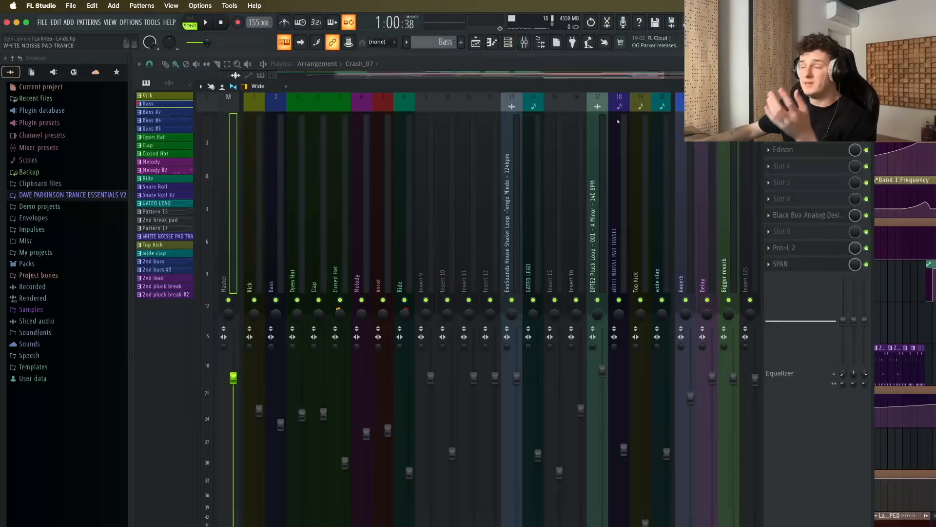
drag(653, 89, 666, 71)
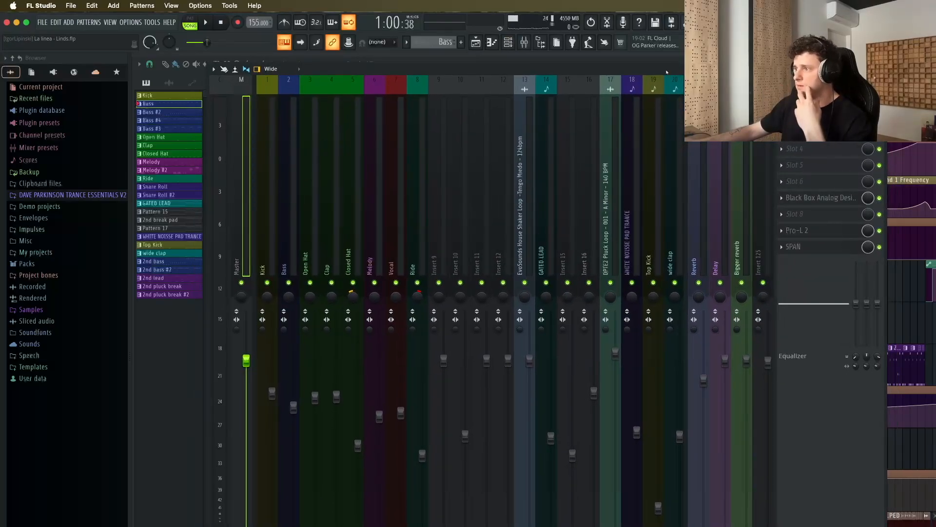
drag(674, 71, 676, 75)
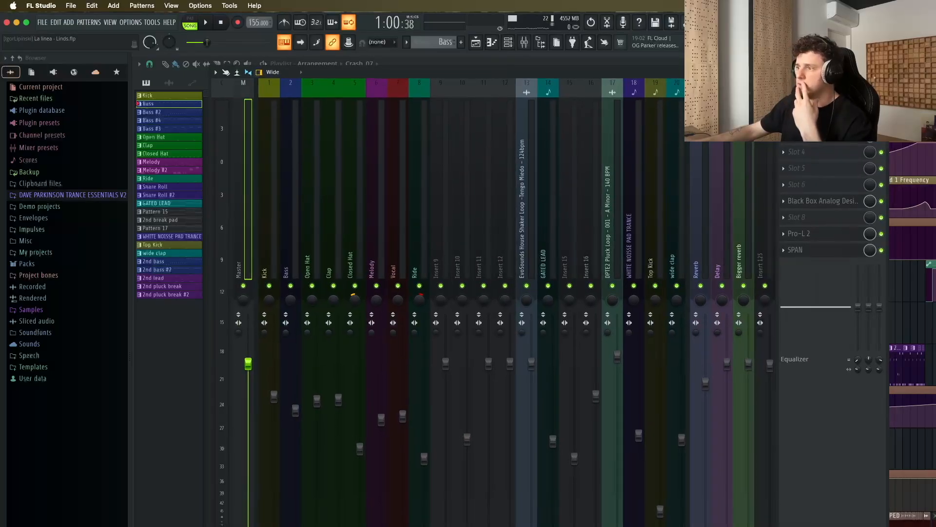
click(291, 165)
scroll(256, 169, down, 2)
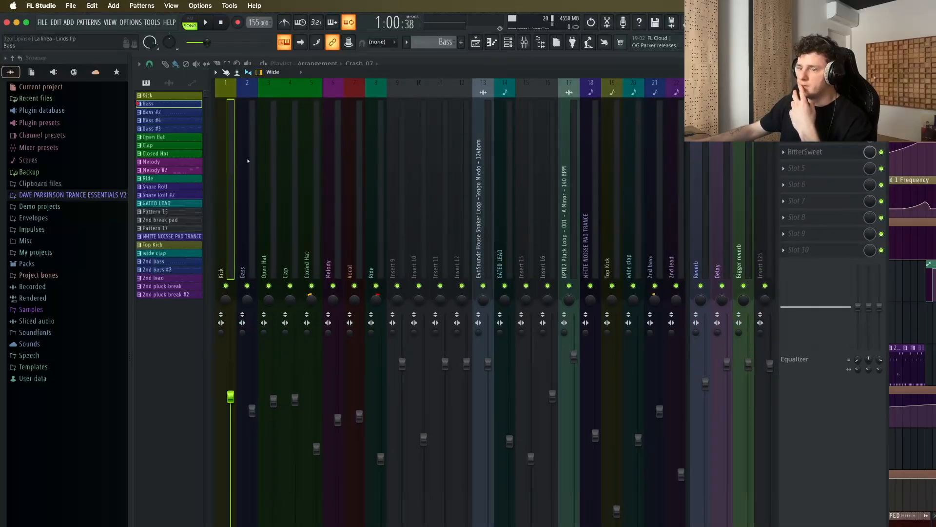
click(226, 162)
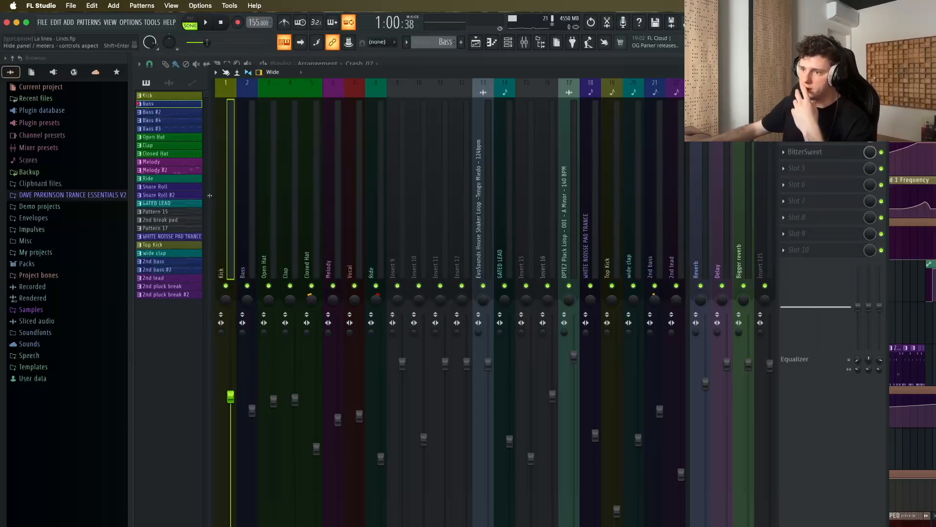
scroll(212, 199, up, 2)
click(250, 227)
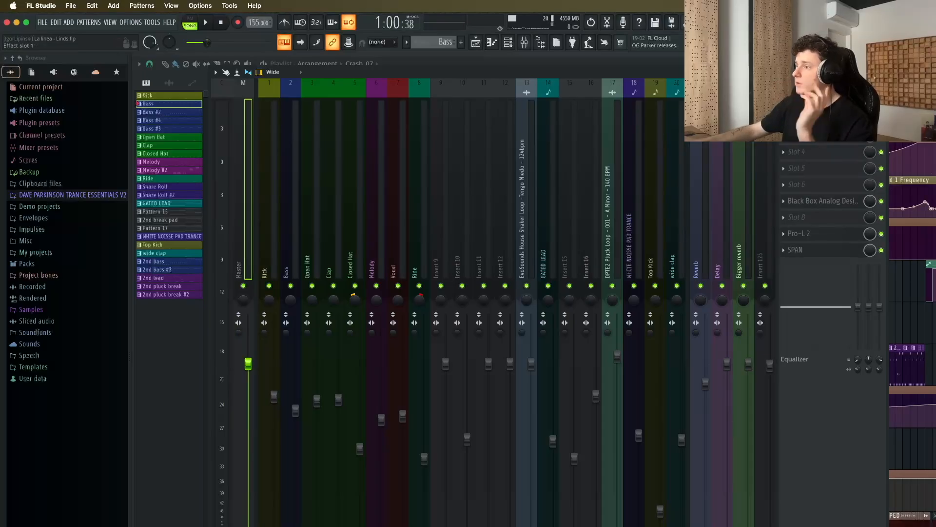
Step: Inspect the Intensity and preset of Endless Smile on the Master, then close it
click(822, 103)
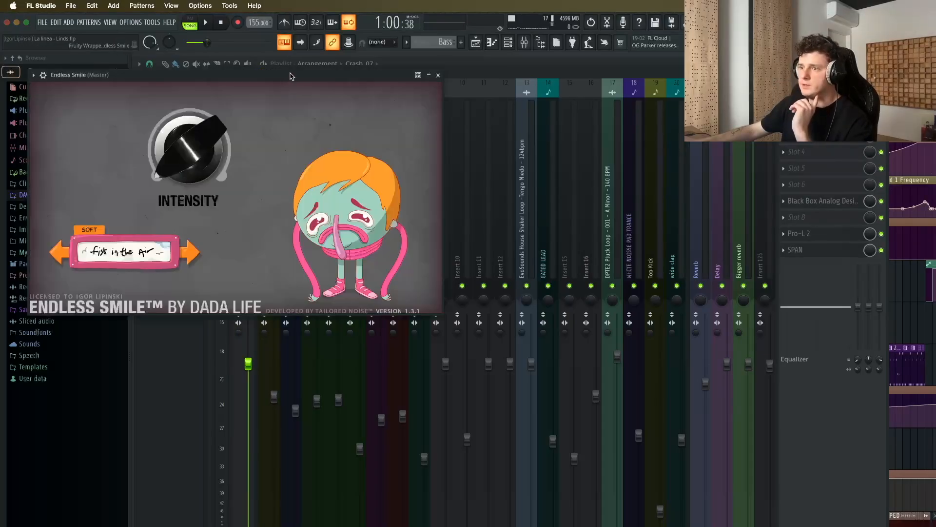
drag(291, 76, 569, 128)
click(713, 128)
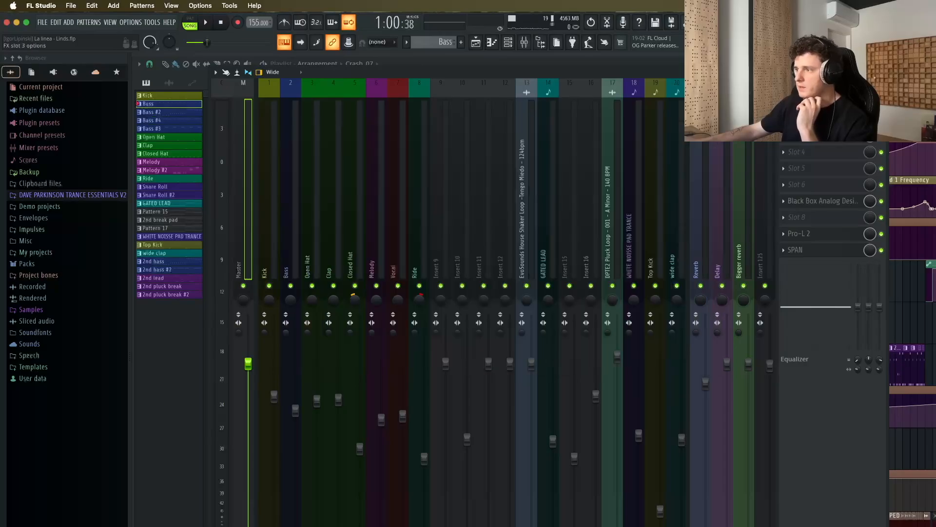
Step: Inspect ShaperBox 3 and Edison on the Master in turn, closing each one
click(821, 119)
drag(294, 116, 684, 129)
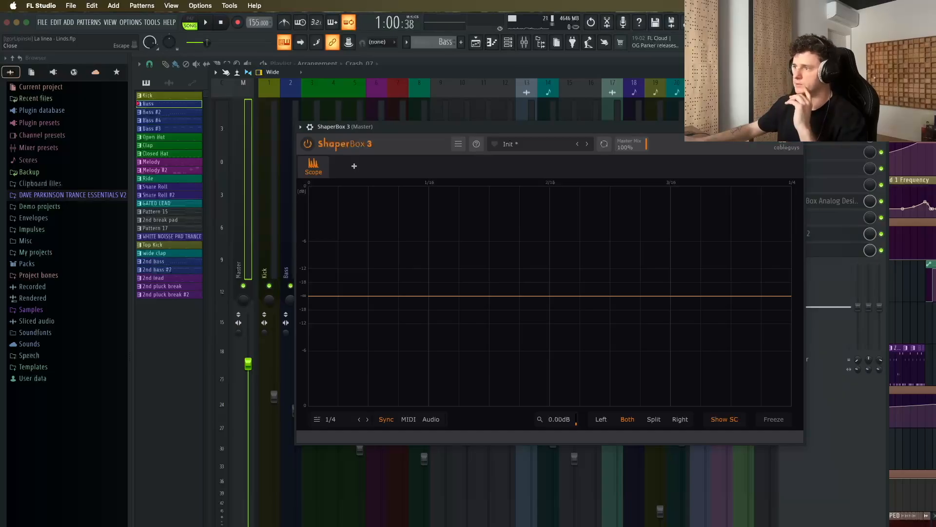
click(799, 127)
click(810, 135)
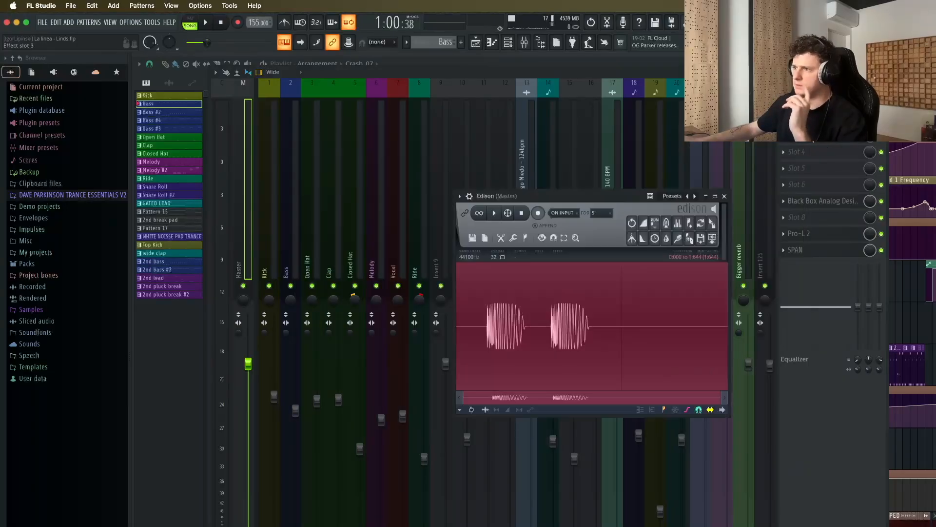
click(725, 196)
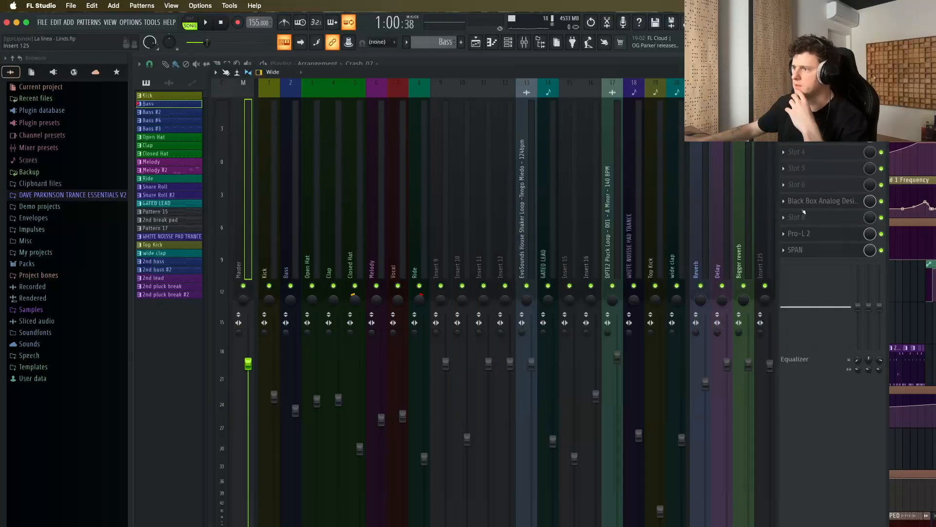
Step: Show Black Box Analog Design HG-2MS from the Master and examine its Triode and Pentode amounts
click(819, 200)
drag(346, 33, 661, 156)
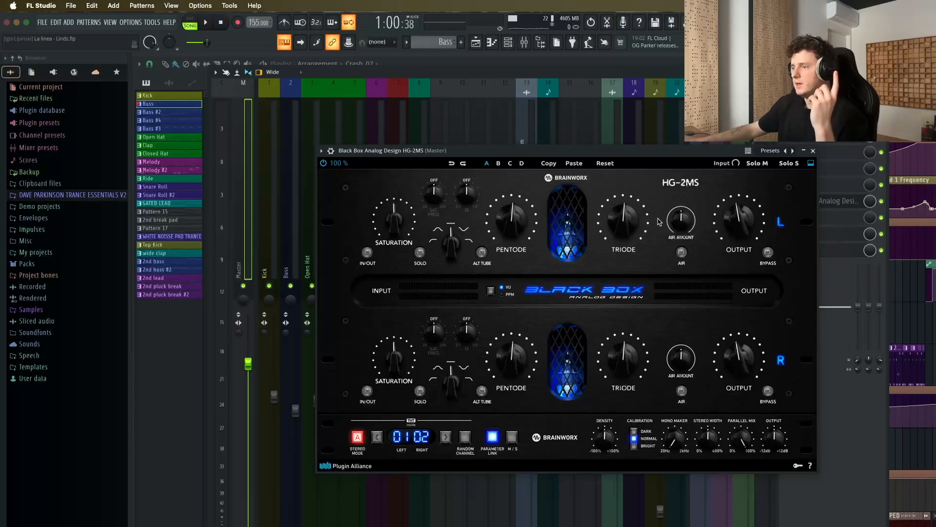
click(630, 218)
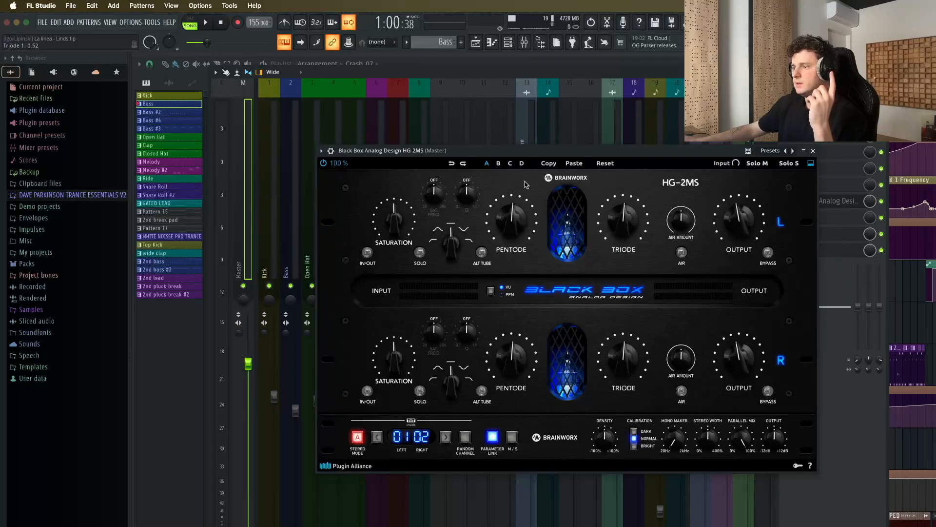
drag(645, 151, 595, 145)
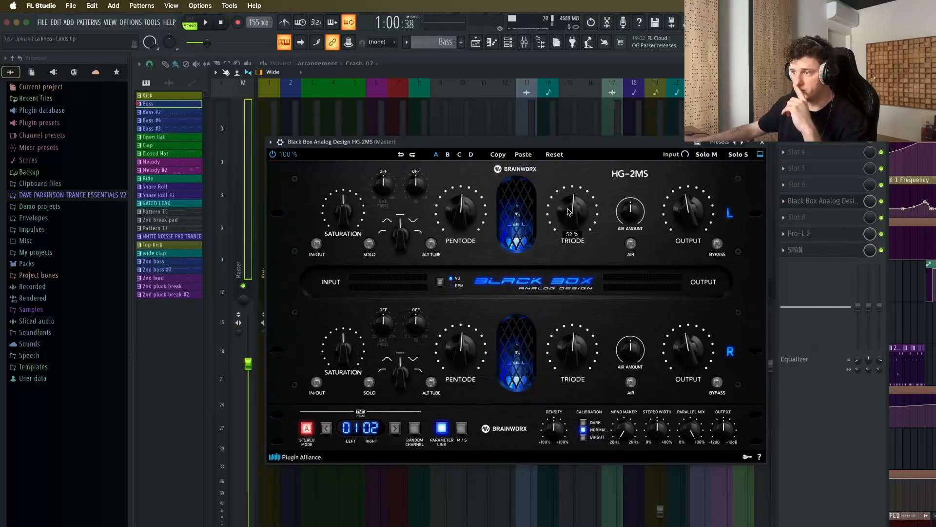
click(455, 210)
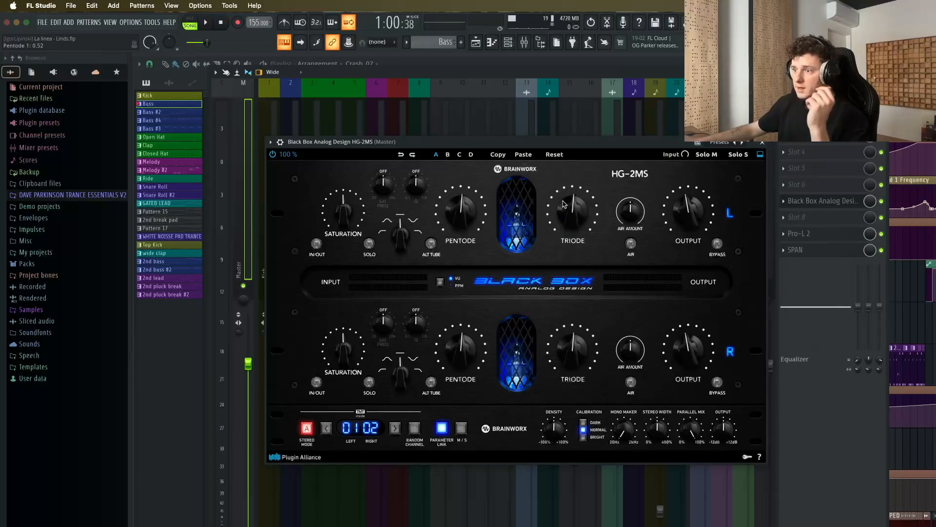
Step: Close Black Box Analog Design HG-2MS, show Pro-L 2 from the Master, and examine its gain and limiting settings before closing it
drag(561, 142, 553, 135)
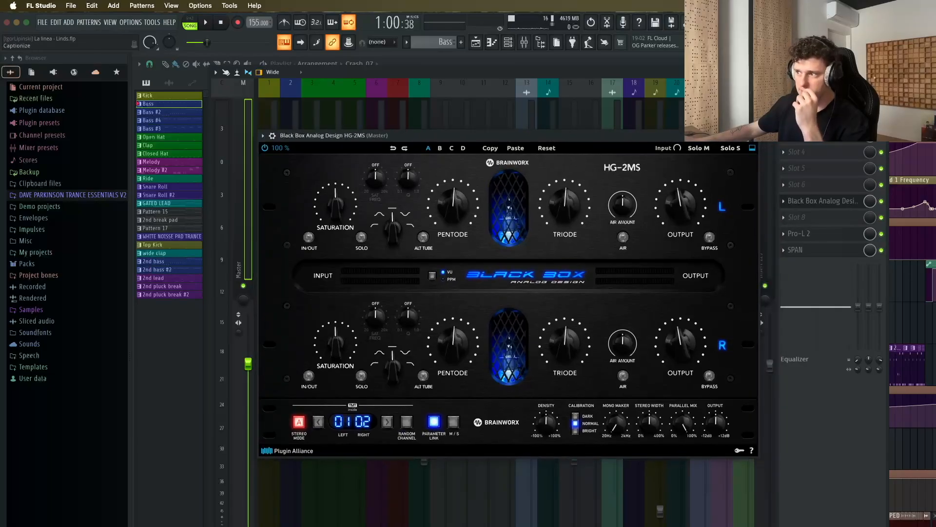
click(752, 135)
click(813, 238)
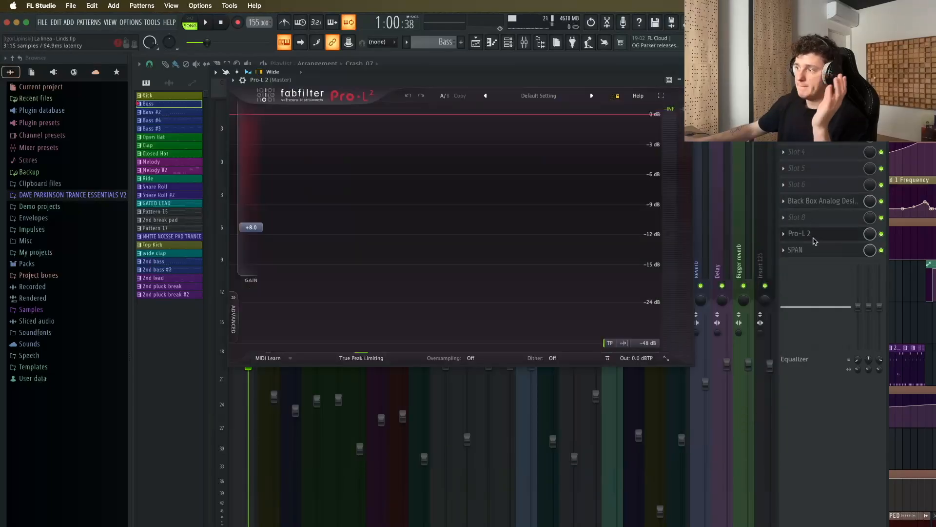
drag(468, 85, 492, 155)
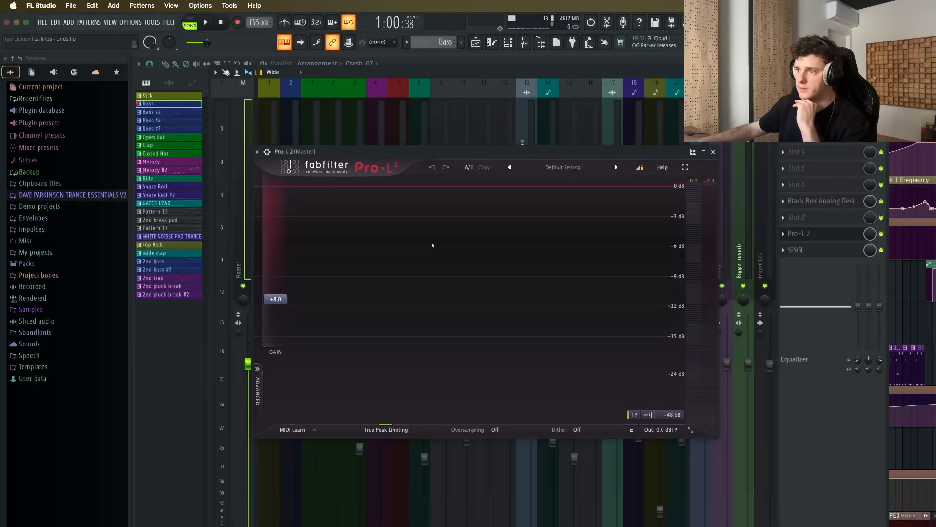
drag(452, 153, 452, 147)
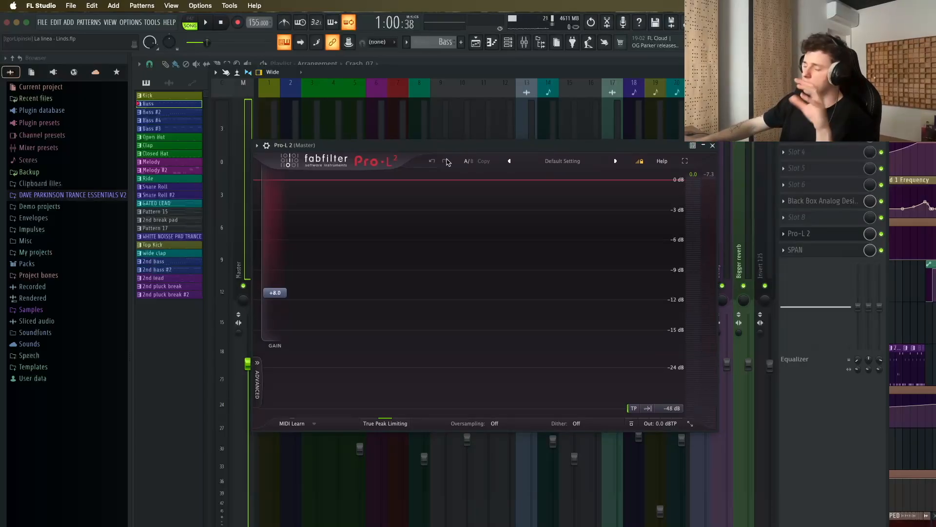
mouse_move(457, 154)
mouse_down()
mouse_move(483, 148)
mouse_move(464, 144)
mouse_move(471, 155)
mouse_up()
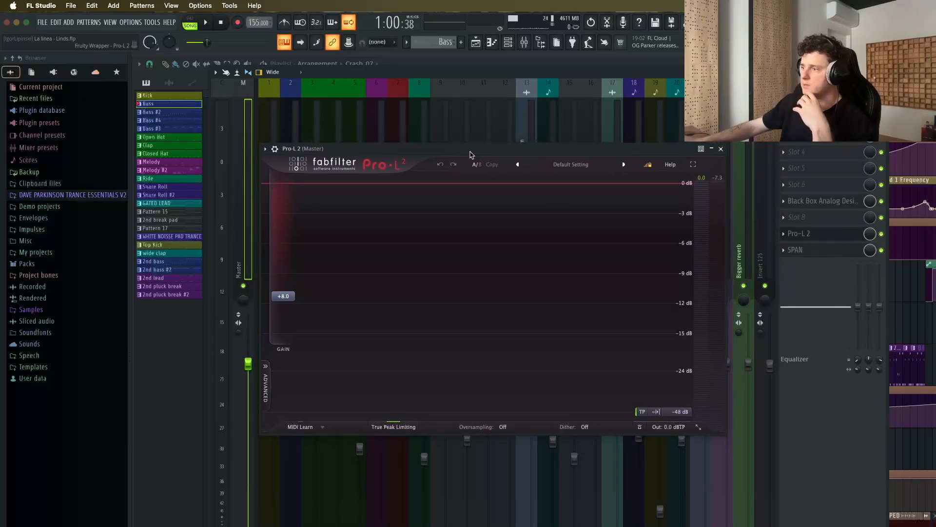
click(721, 149)
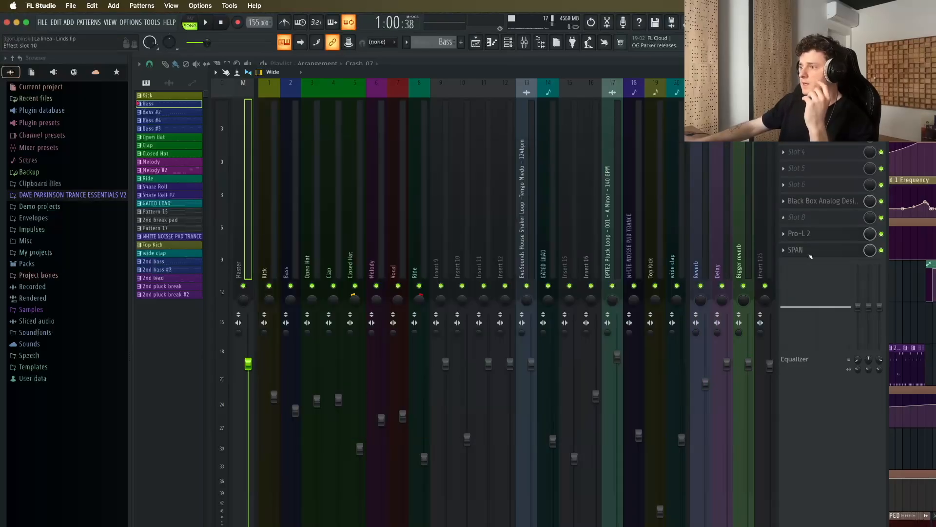
Step: Show SPAN from the Master, reposition it over the playlist to examine the track's frequency spectrum during playback, and close it
click(805, 250)
drag(289, 153, 582, 159)
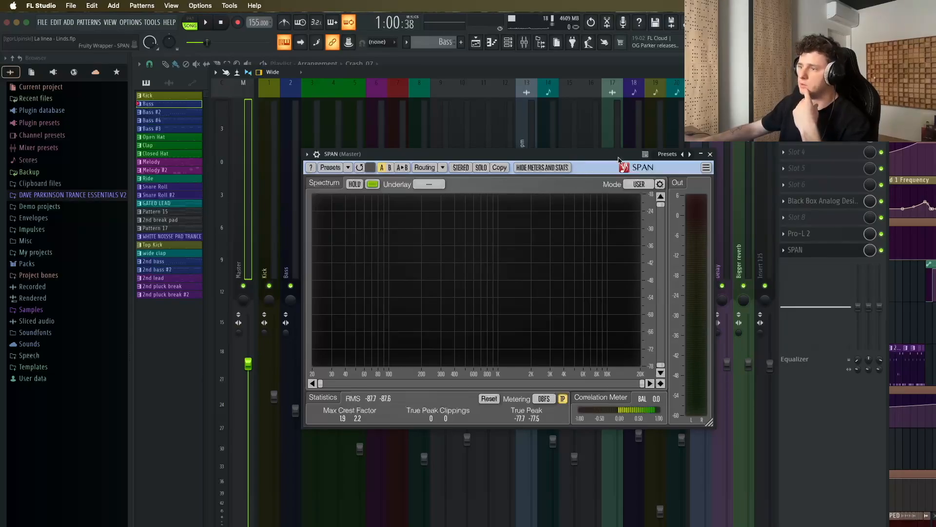
key(F5)
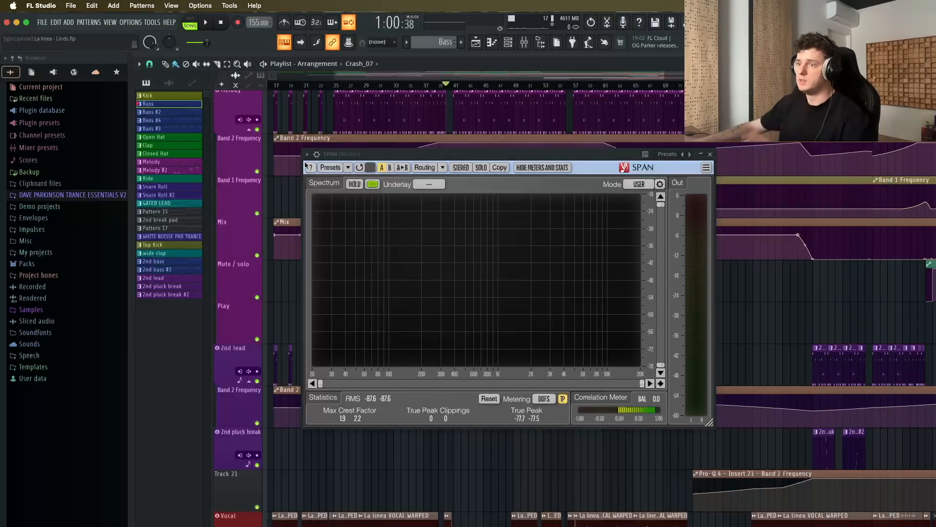
drag(366, 155, 404, 143)
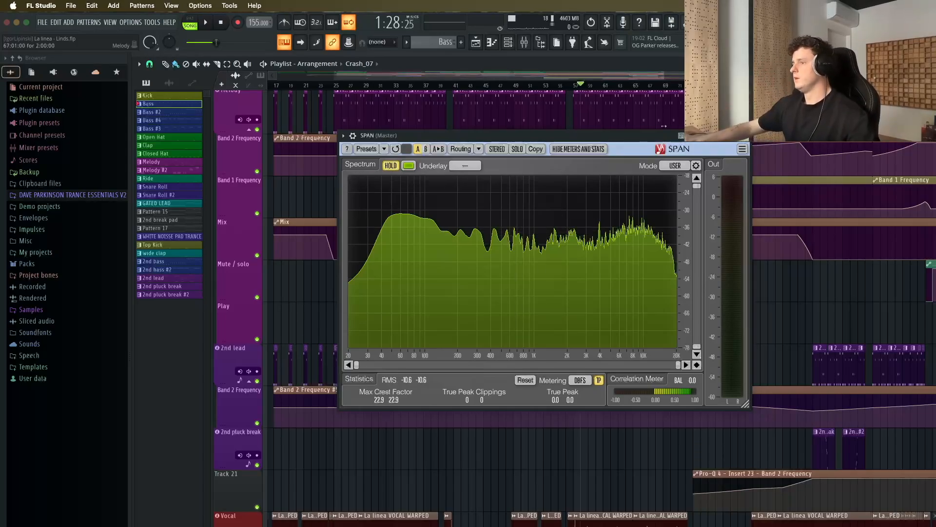
key(Escape)
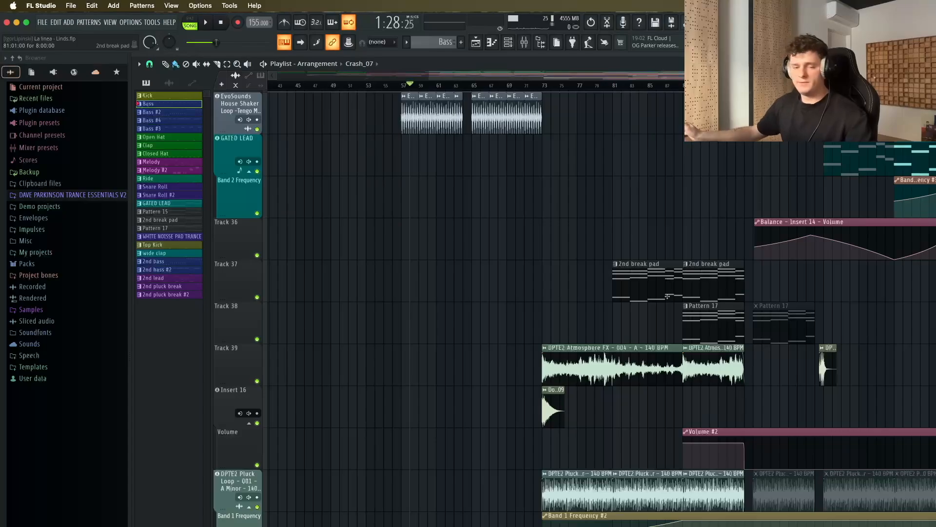
Step: Return to the kick and bass tracks in the playlist and place the playback position at about bar 81
scroll(646, 222, up, 15)
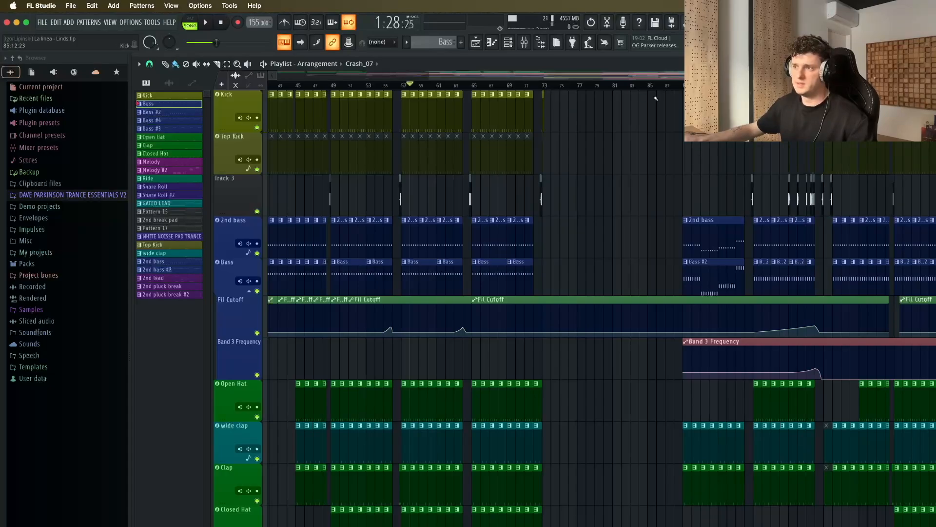
click(613, 85)
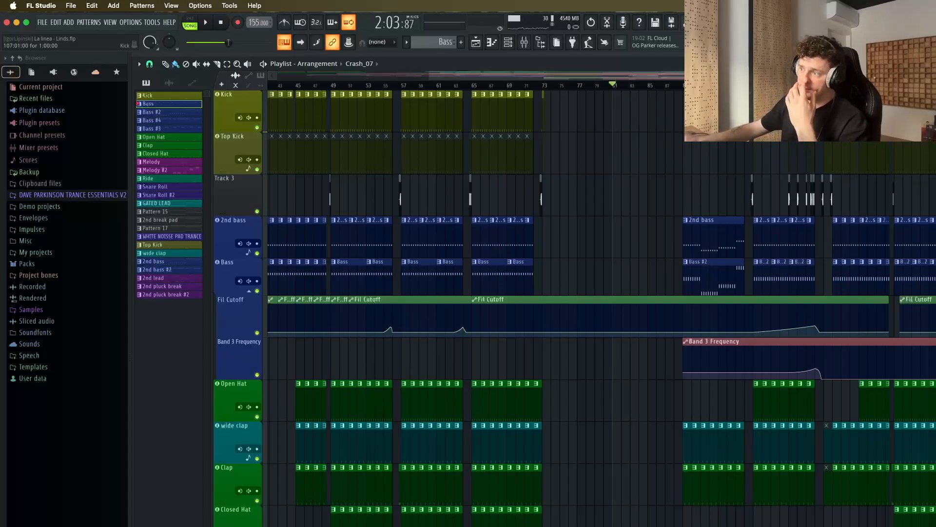